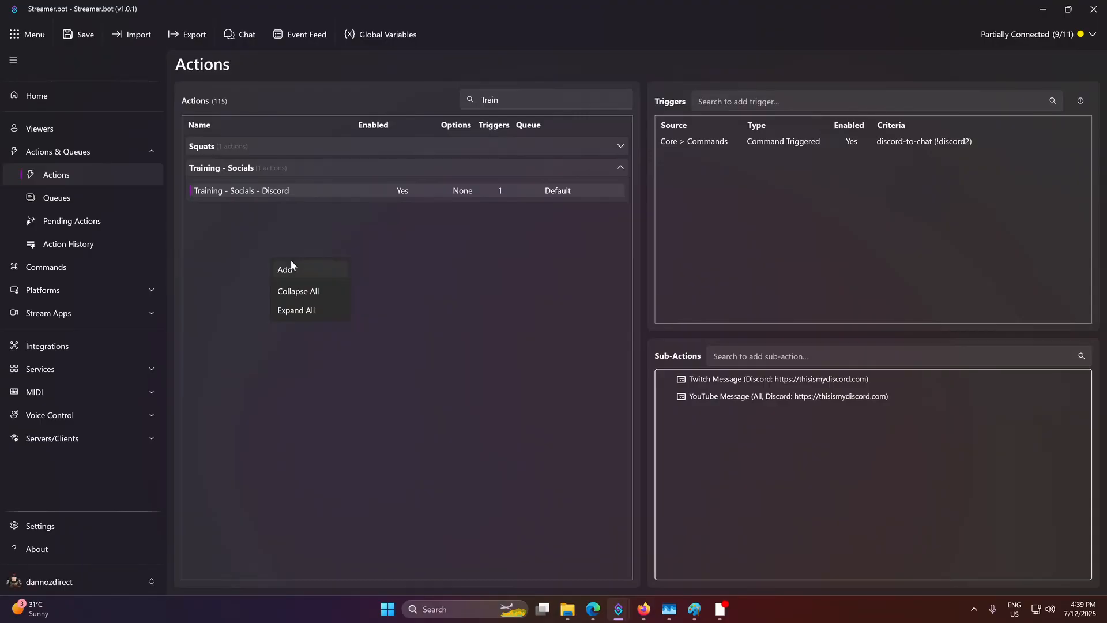
- Add a new action named 'Training - Channel Redeem' in the group 'Training - Channel Redeems'
{"action": "left_click", "coordinate": [291, 268]}
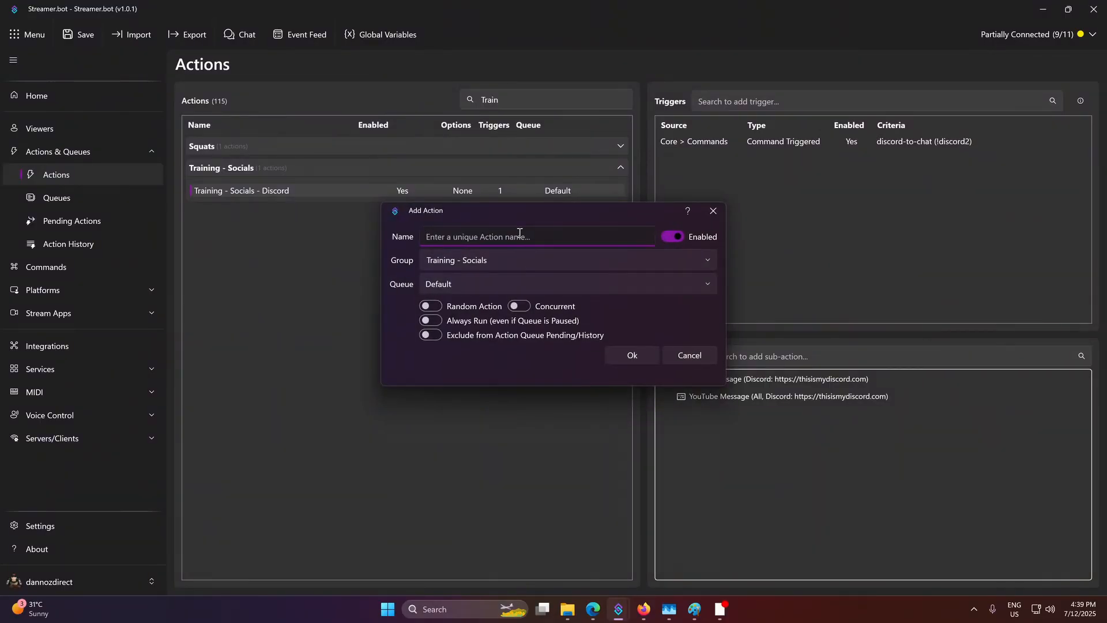
{"action": "type", "text": "Training - Channel Redeems"}
{"action": "left_click", "coordinate": [510, 265]}
{"action": "left_click", "coordinate": [511, 260]}
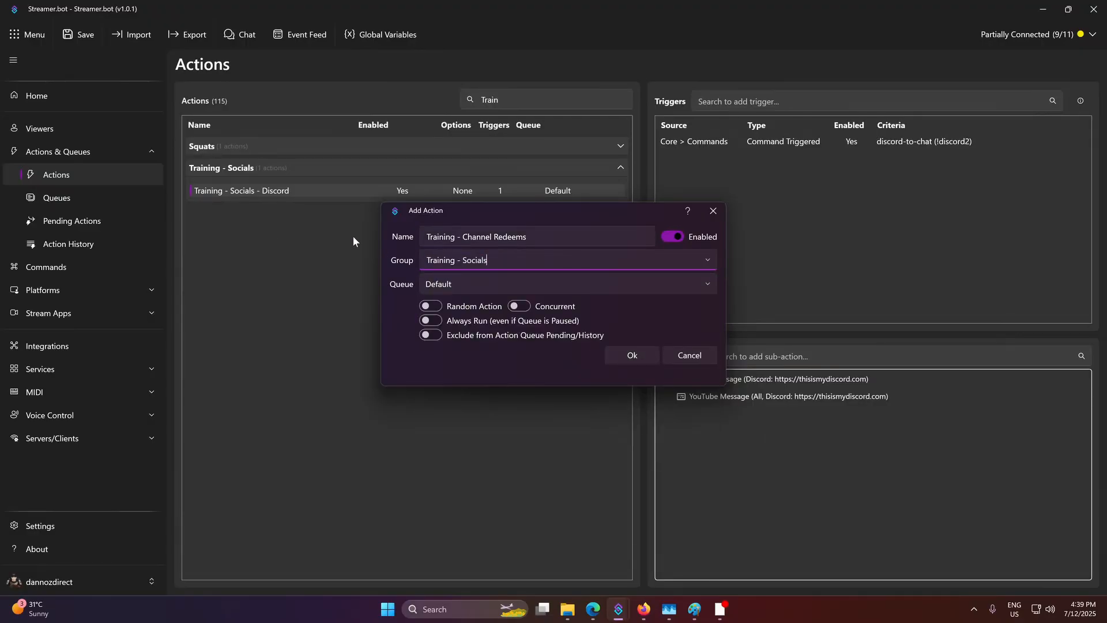
{"action": "left_click_drag", "start_coordinate": [492, 259], "coordinate": [464, 259]}
{"action": "key", "text": "BackSpace"}
{"action": "type", "text": "Ch"}
{"action": "key", "text": "BackSpace"}
{"action": "key", "text": "BackSpace"}
{"action": "type", "text": "Channel Redeems"}
- Append 'is awesom' to the action name and confirm creating the action
{"action": "left_click", "coordinate": [562, 241]}
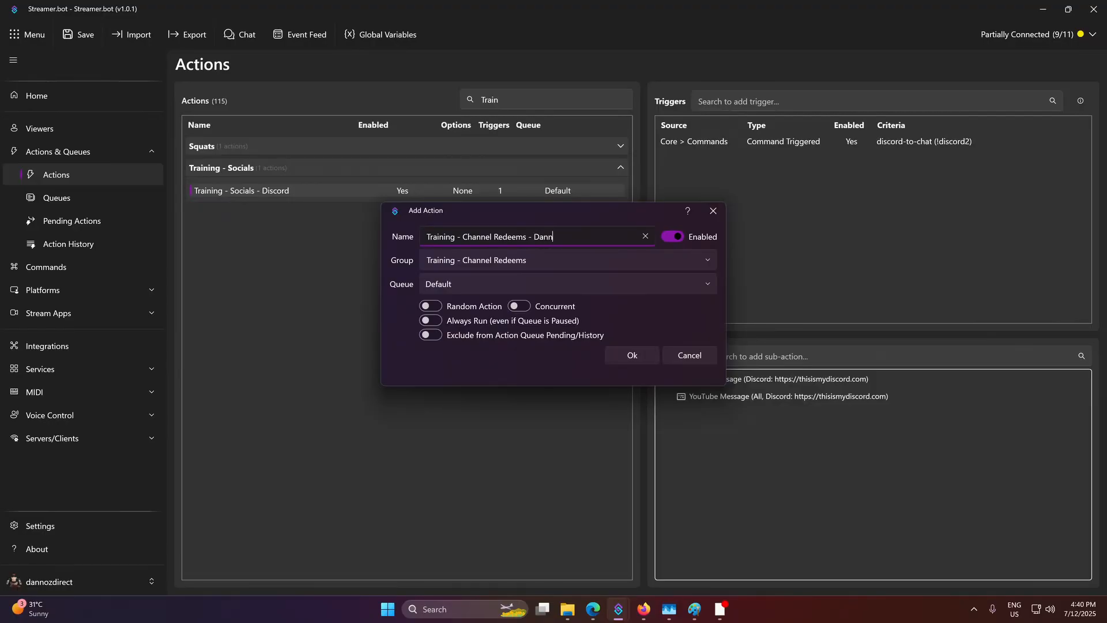
{"action": "type", "text": "is awesom"}
{"action": "left_click", "coordinate": [569, 264]}
{"action": "left_click", "coordinate": [569, 264]}
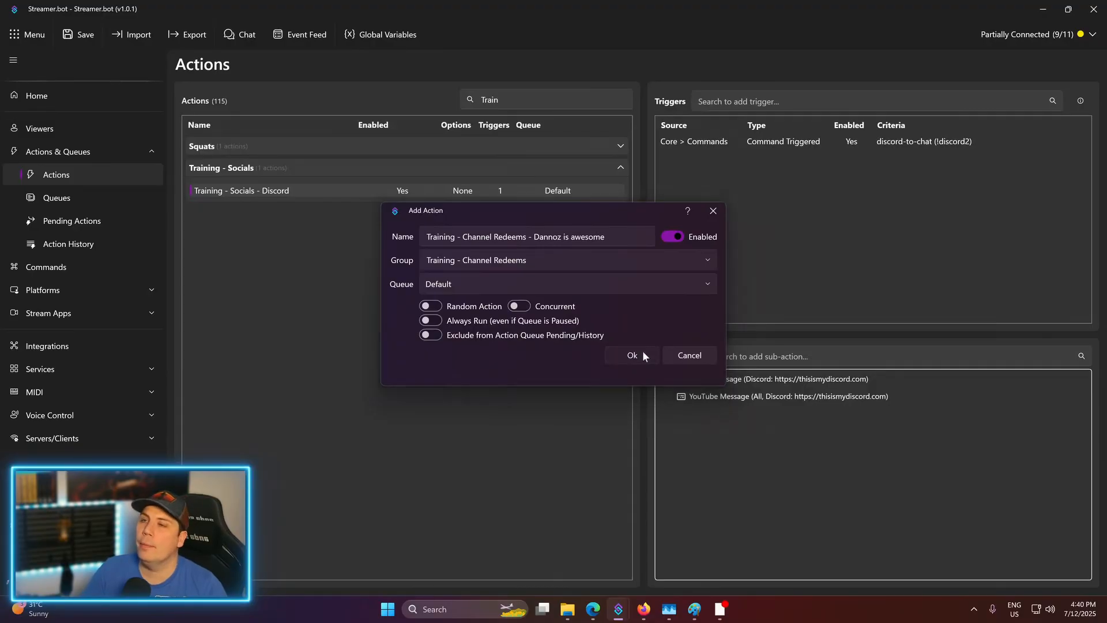
{"action": "left_click", "coordinate": [643, 352]}
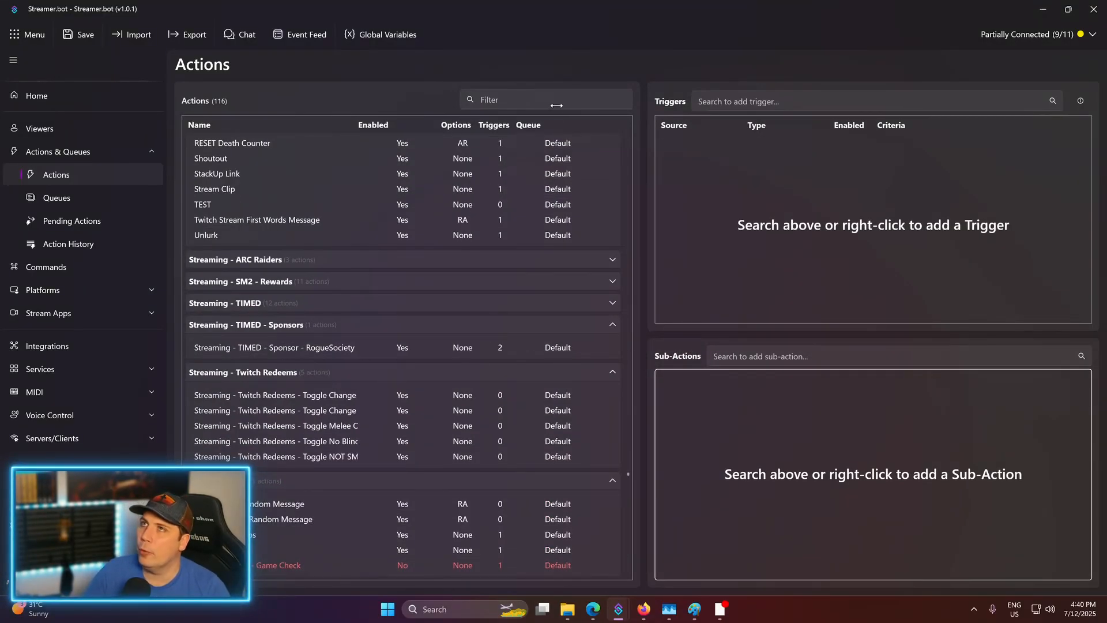
- Filter the actions list by 'train' and select the Training - Channel Redeems action
{"action": "left_click", "coordinate": [517, 106]}
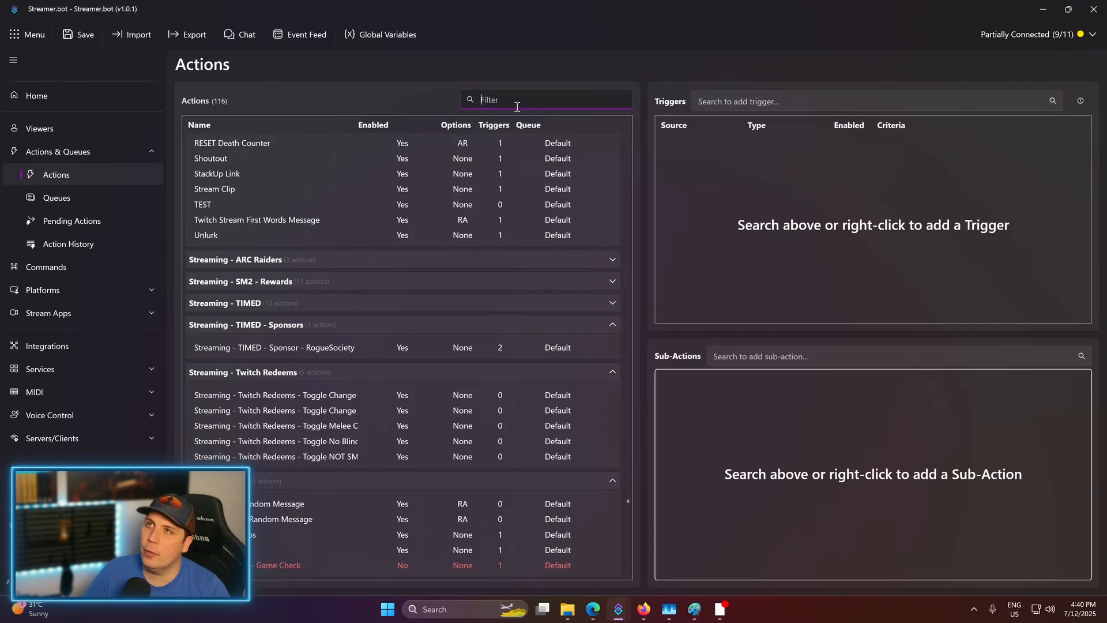
{"action": "type", "text": "train"}
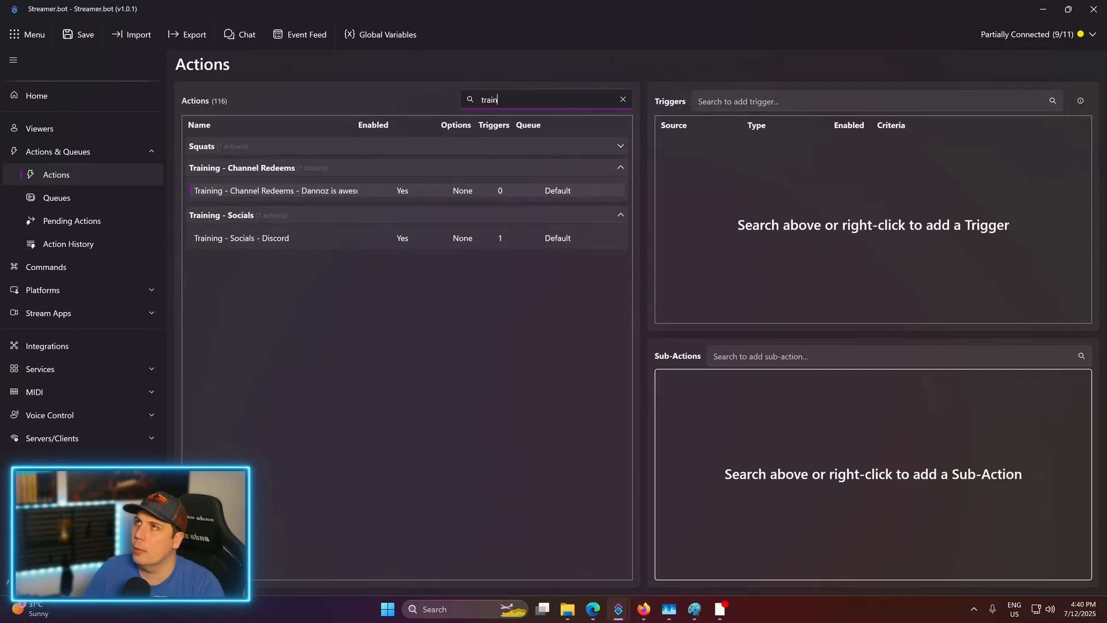
{"action": "left_click", "coordinate": [368, 193]}
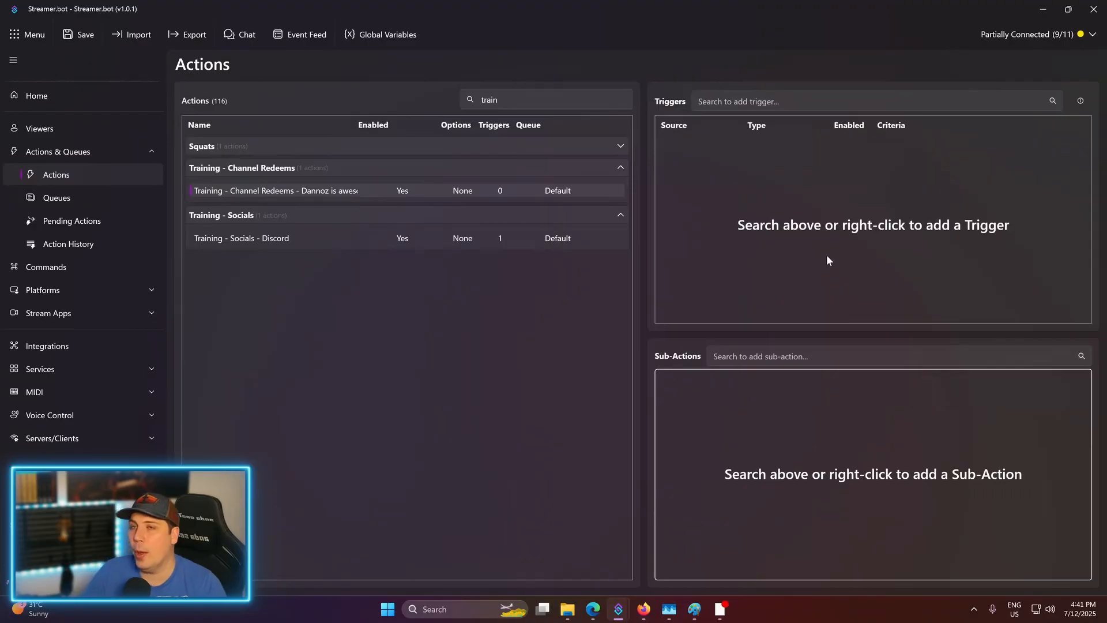
- Add a Core > Commands > Command Triggered trigger to the action
{"action": "right_click", "coordinate": [800, 218]}
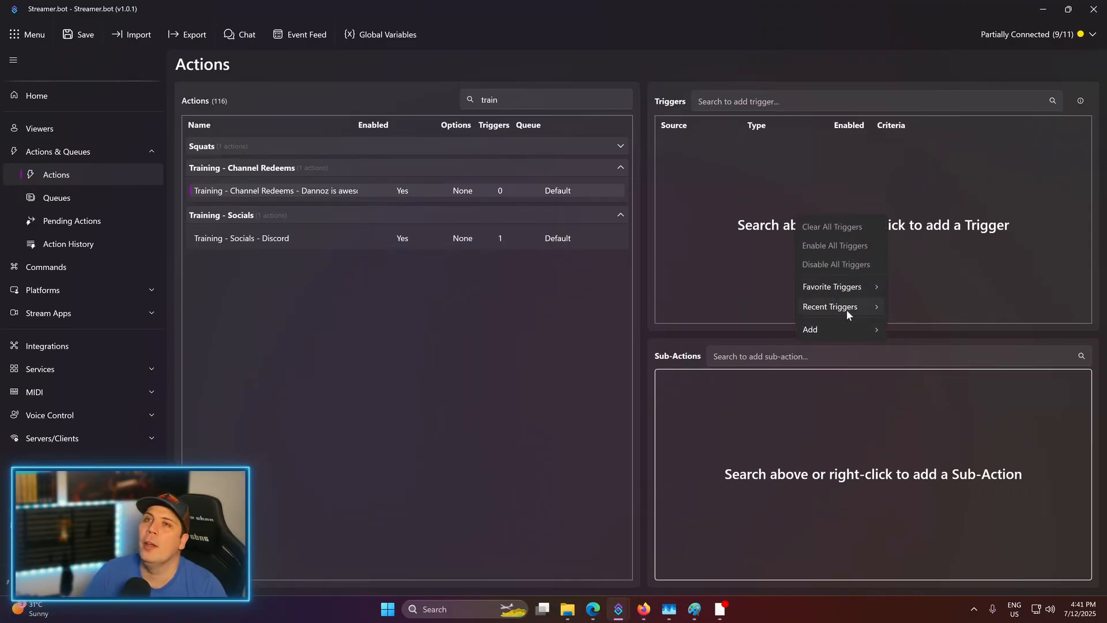
{"action": "mouse_move", "coordinate": [841, 333]}
{"action": "mouse_move", "coordinate": [936, 326]}
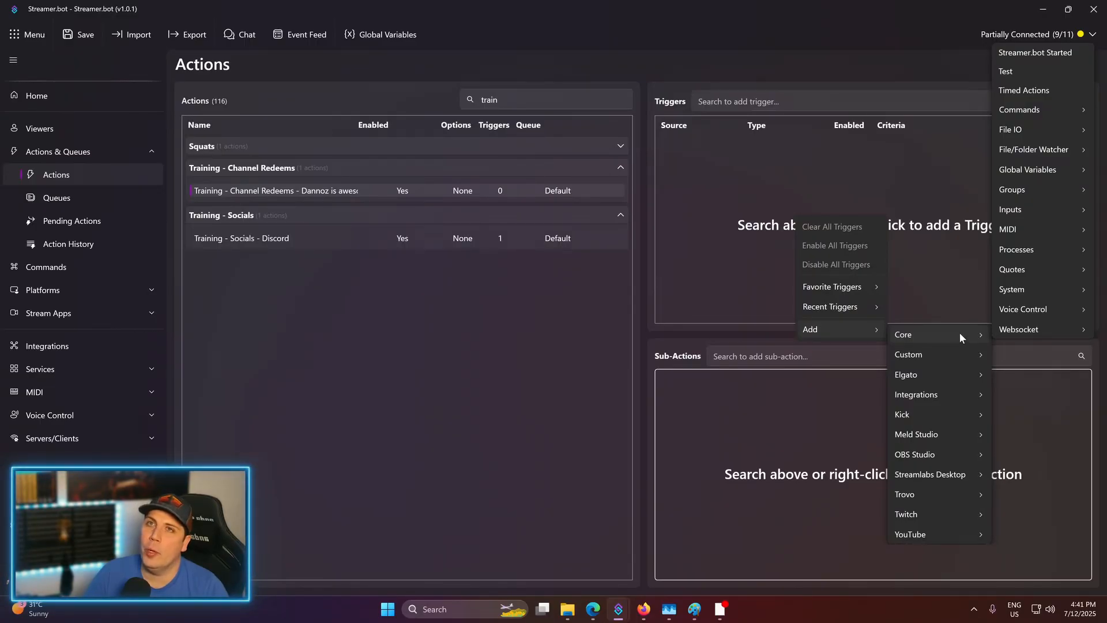
{"action": "mouse_move", "coordinate": [1021, 112]}
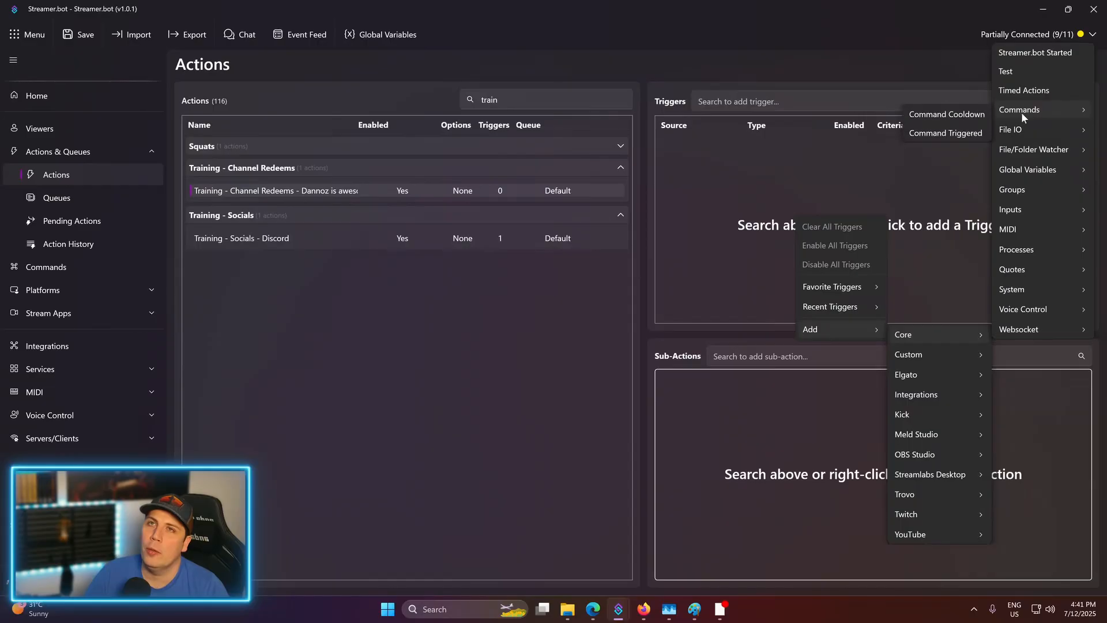
{"action": "left_click", "coordinate": [959, 131]}
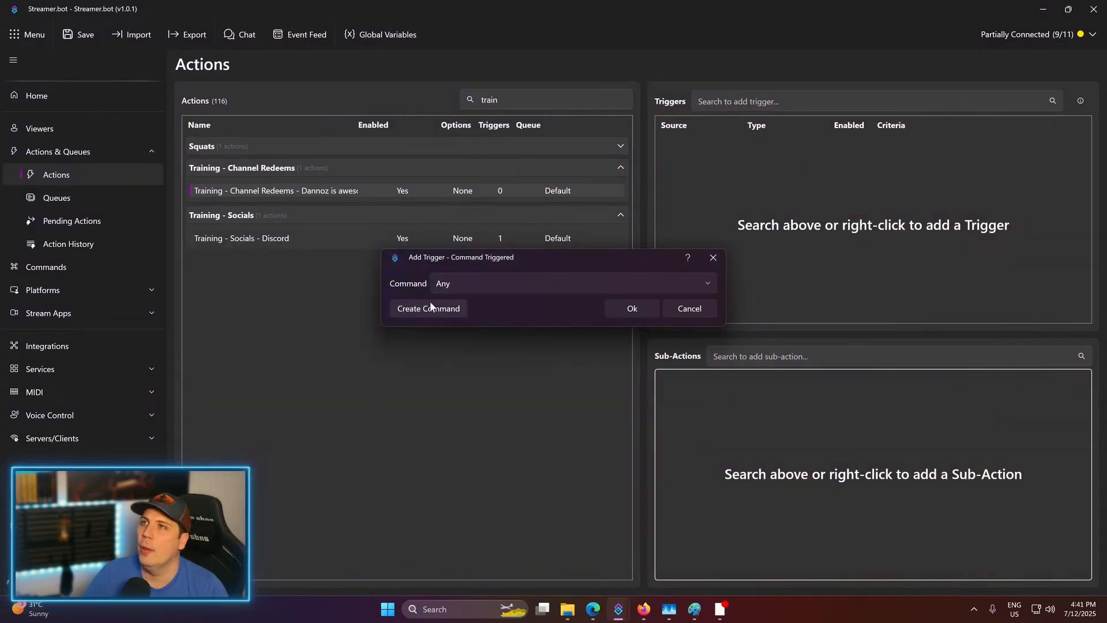
- Create a new command named '!dannozisawesome' with command text '!ddnnozisawesome'
{"action": "left_click", "coordinate": [430, 305]}
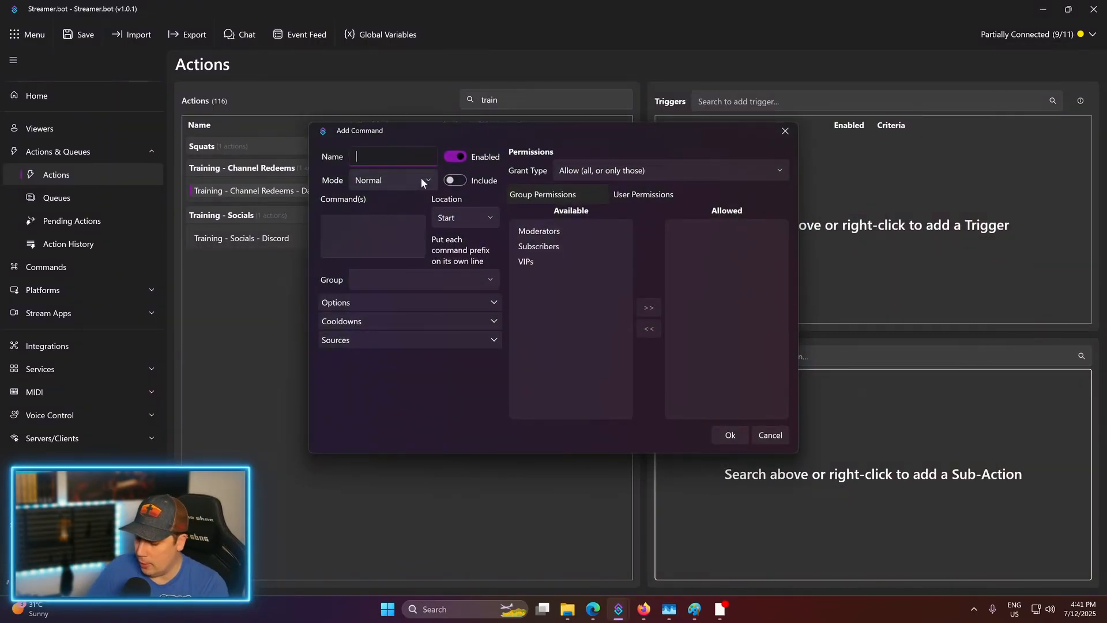
{"action": "type", "text": "!"}
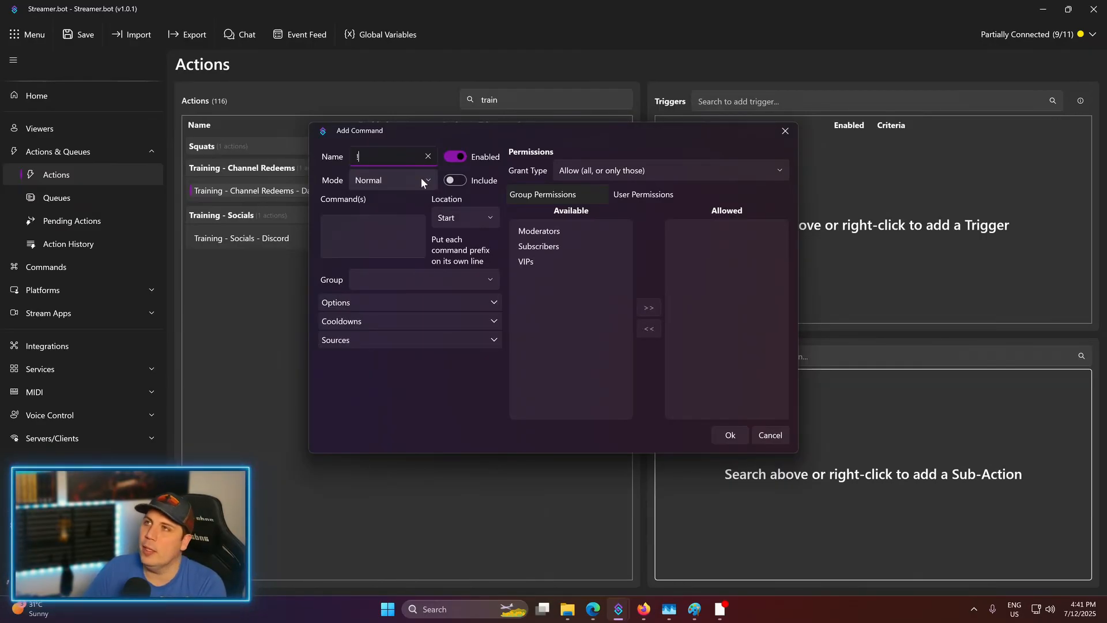
{"action": "type", "text": "dannozisawesome"}
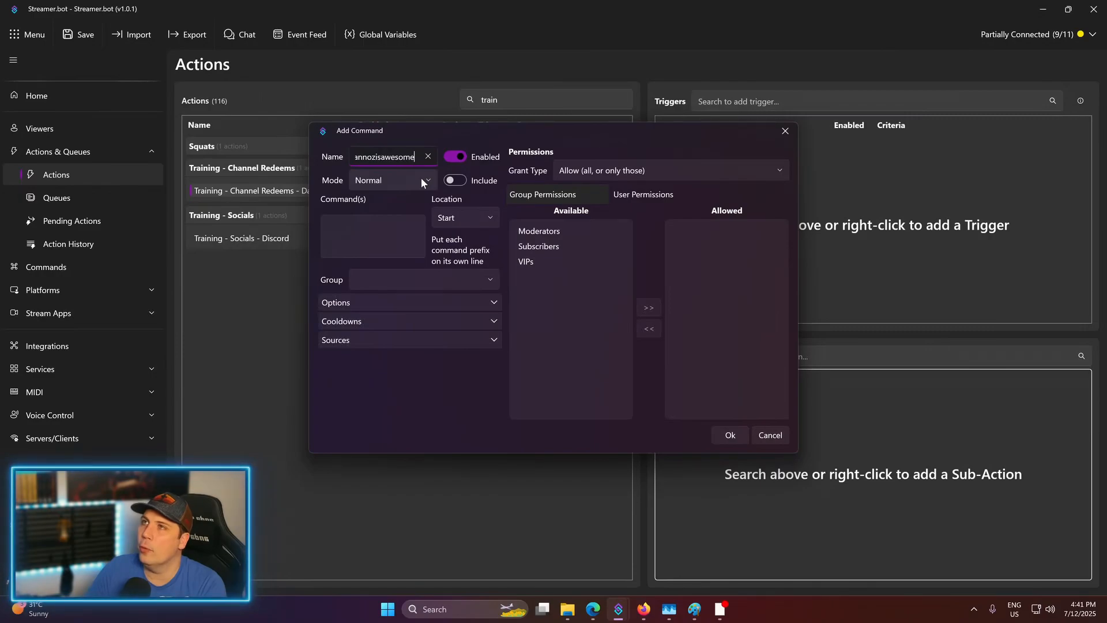
{"action": "left_click", "coordinate": [366, 227]}
{"action": "type", "text": "!"}
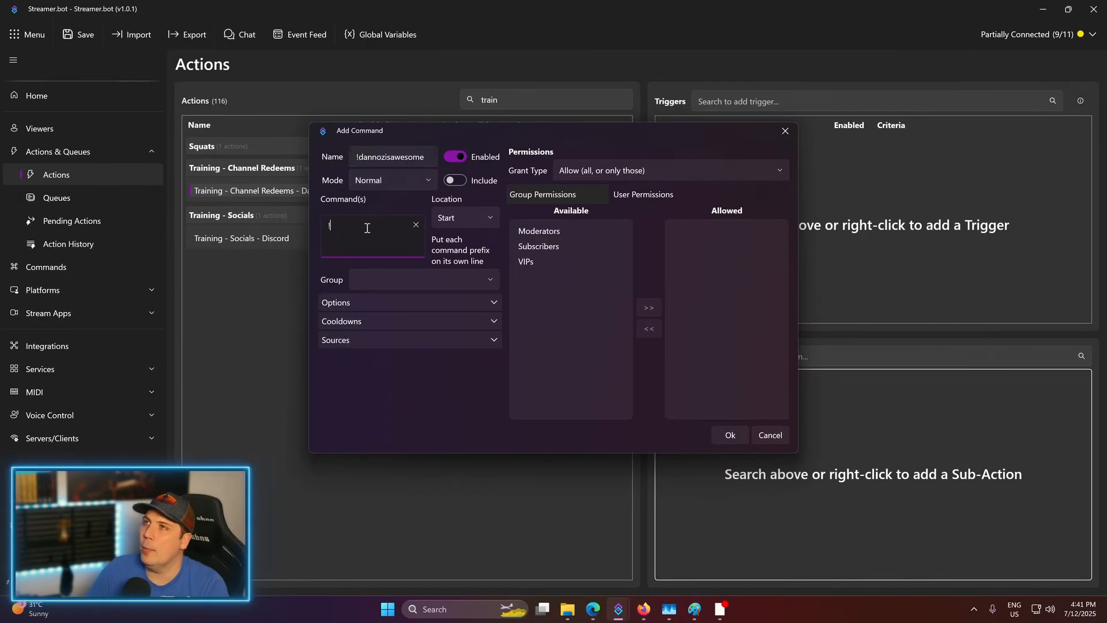
{"action": "type", "text": "ddannoz"}
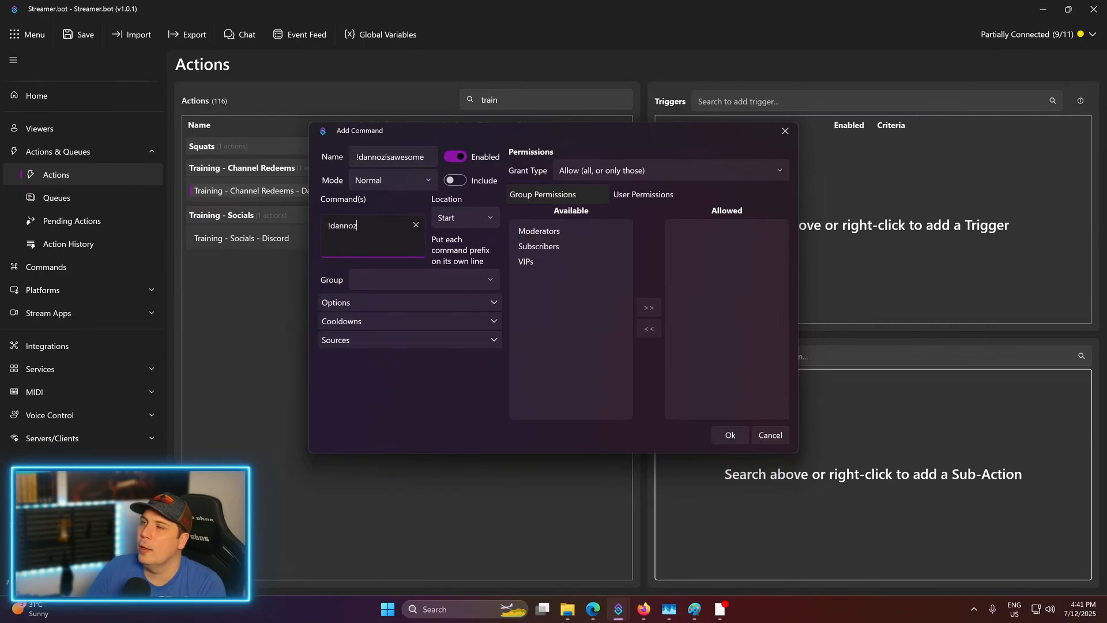
{"action": "type", "text": "isawesome"}
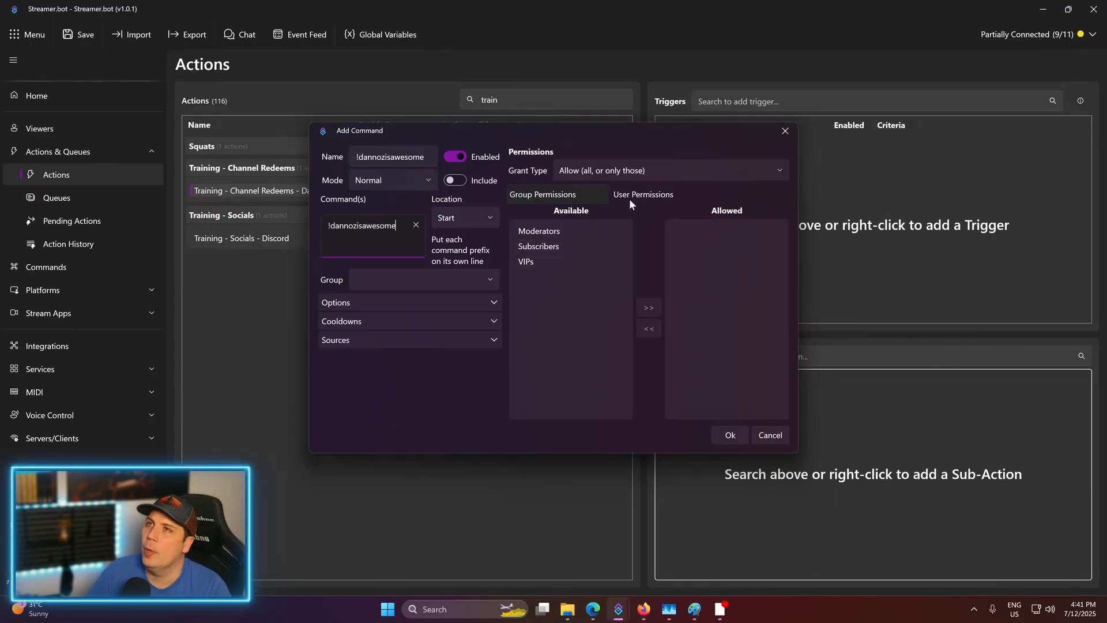
- Switch the command's grant type to Deny and remove Moderators, VIPs and Subscribers from it
{"action": "left_click", "coordinate": [550, 235]}
{"action": "left_click", "coordinate": [649, 307]}
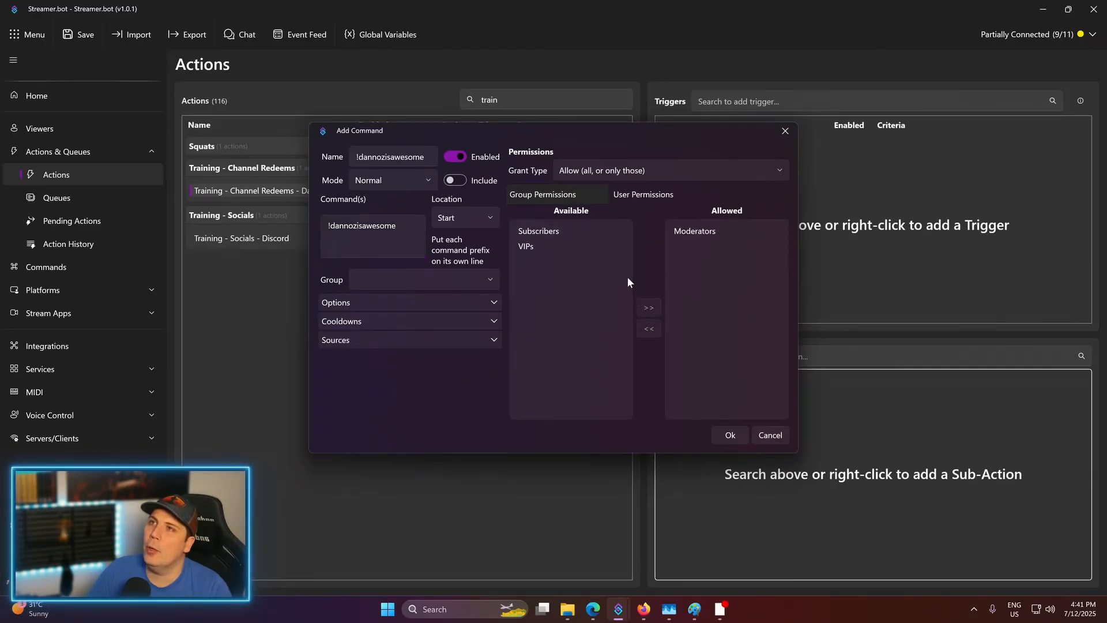
{"action": "left_click", "coordinate": [649, 307]}
{"action": "left_click", "coordinate": [648, 311]}
{"action": "left_click", "coordinate": [631, 172]}
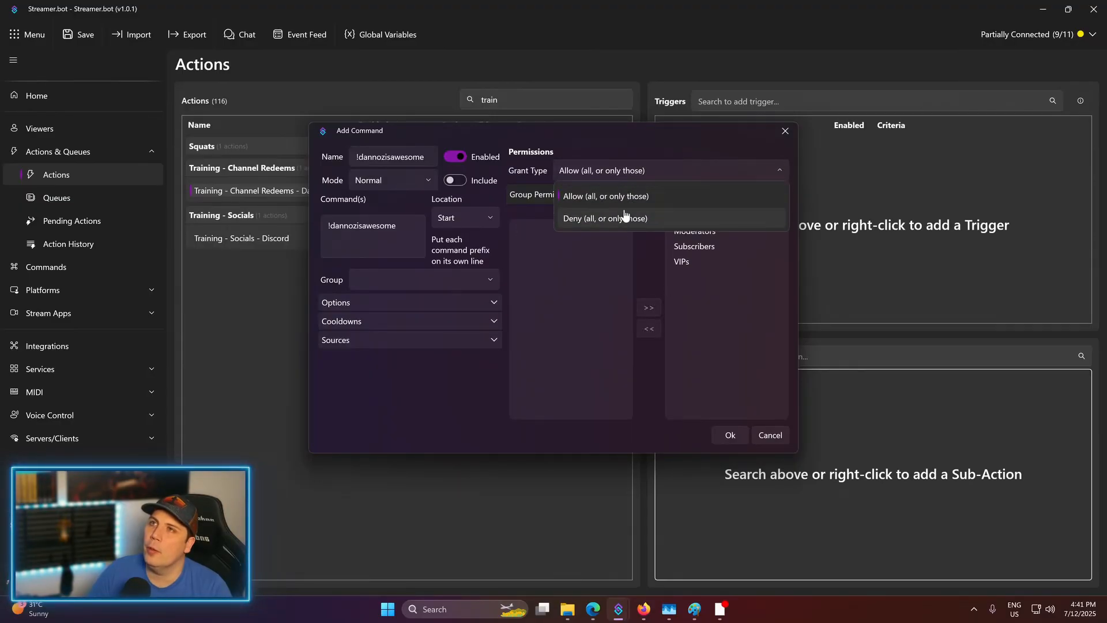
{"action": "left_click", "coordinate": [625, 214]}
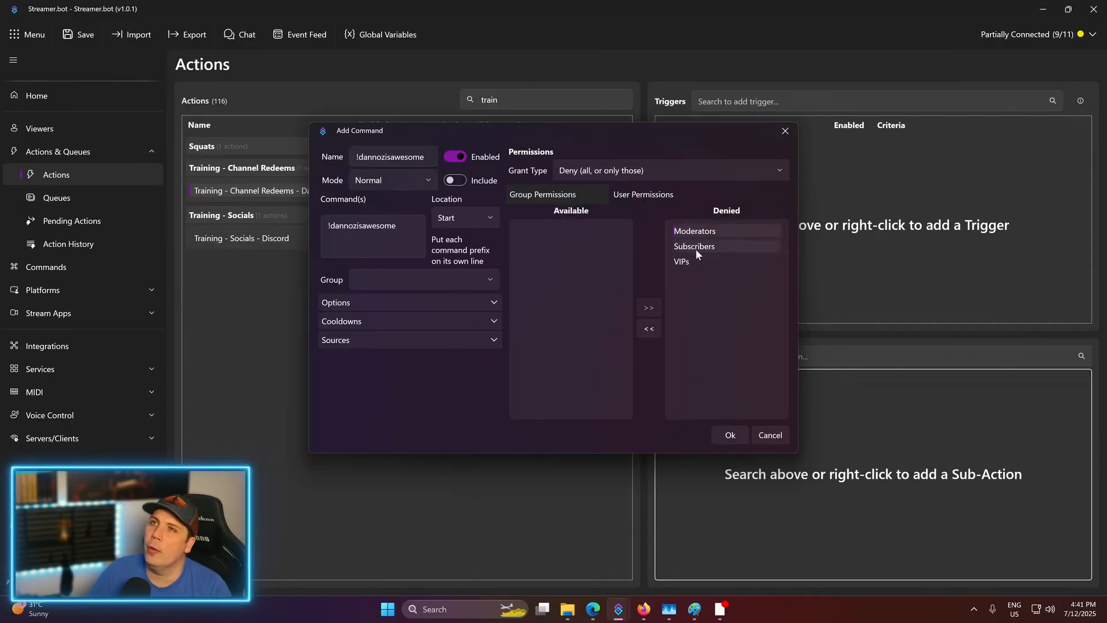
{"action": "left_click", "coordinate": [649, 328]}
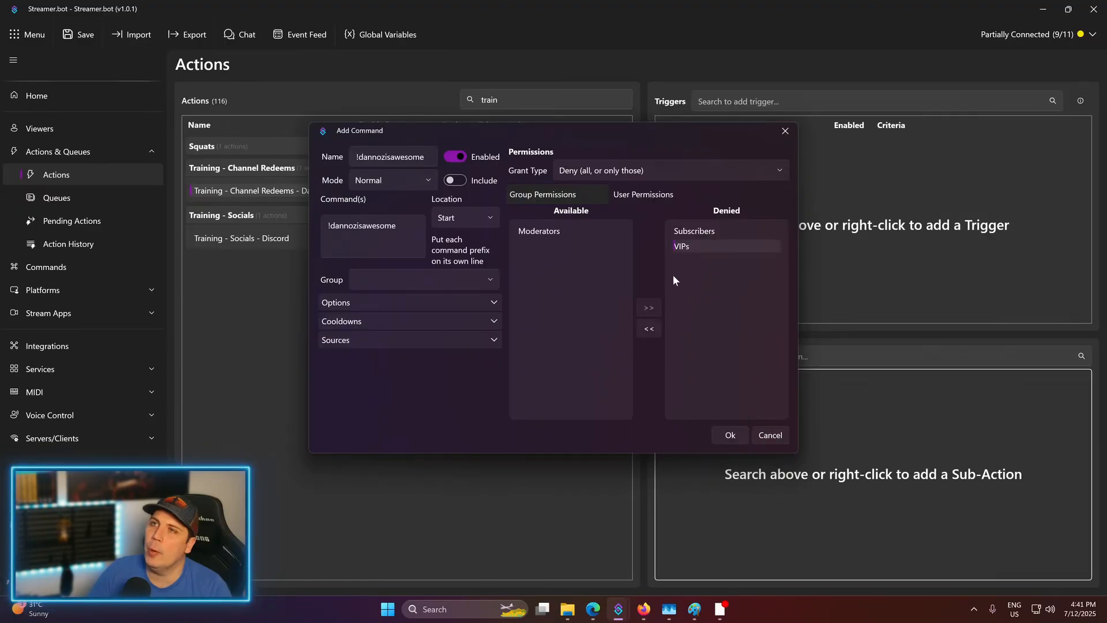
{"action": "left_click", "coordinate": [652, 329]}
{"action": "left_click", "coordinate": [651, 329]}
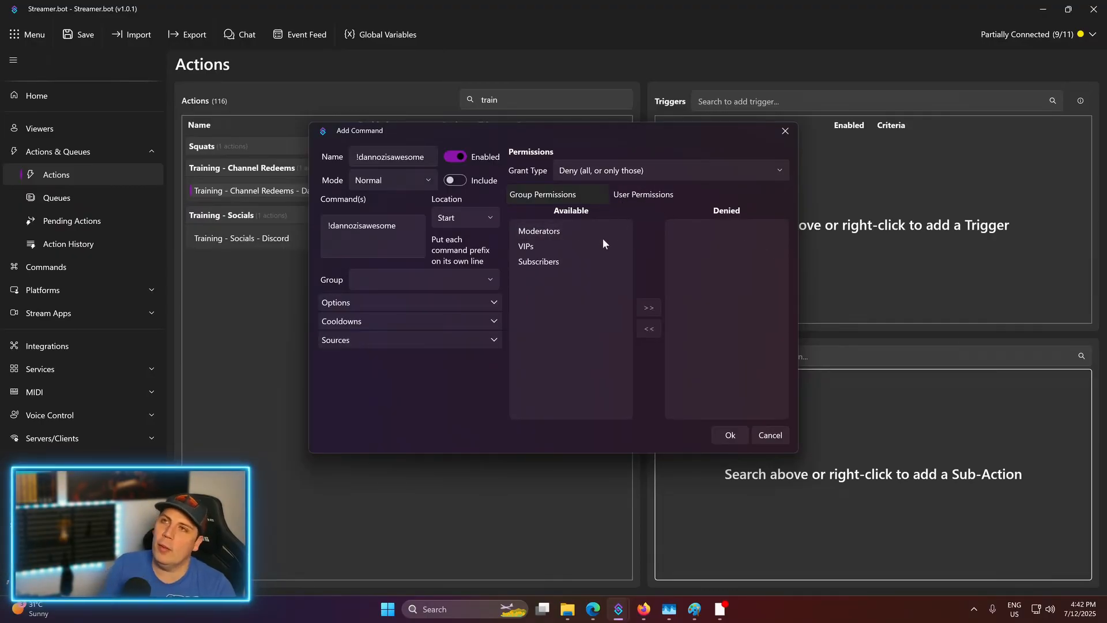
- Briefly try Allow with VIPs, then return to Deny with no groups and show Options
{"action": "left_click", "coordinate": [645, 173]}
{"action": "left_click", "coordinate": [599, 195]}
{"action": "left_click", "coordinate": [569, 246]}
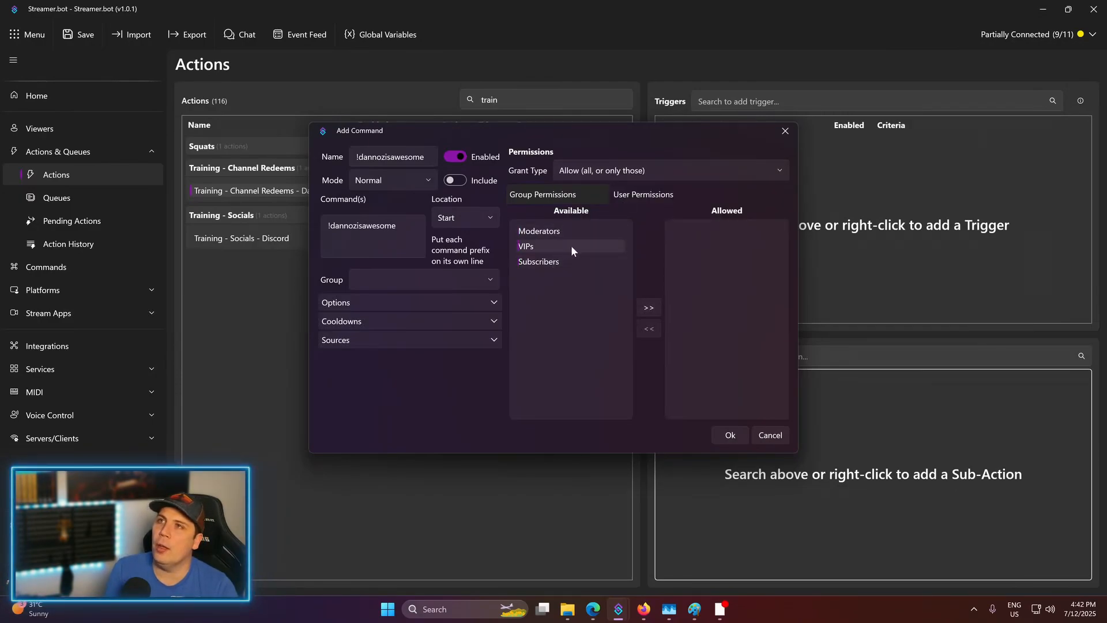
{"action": "left_click", "coordinate": [649, 308]}
{"action": "left_click", "coordinate": [708, 231]}
{"action": "left_click", "coordinate": [648, 328]}
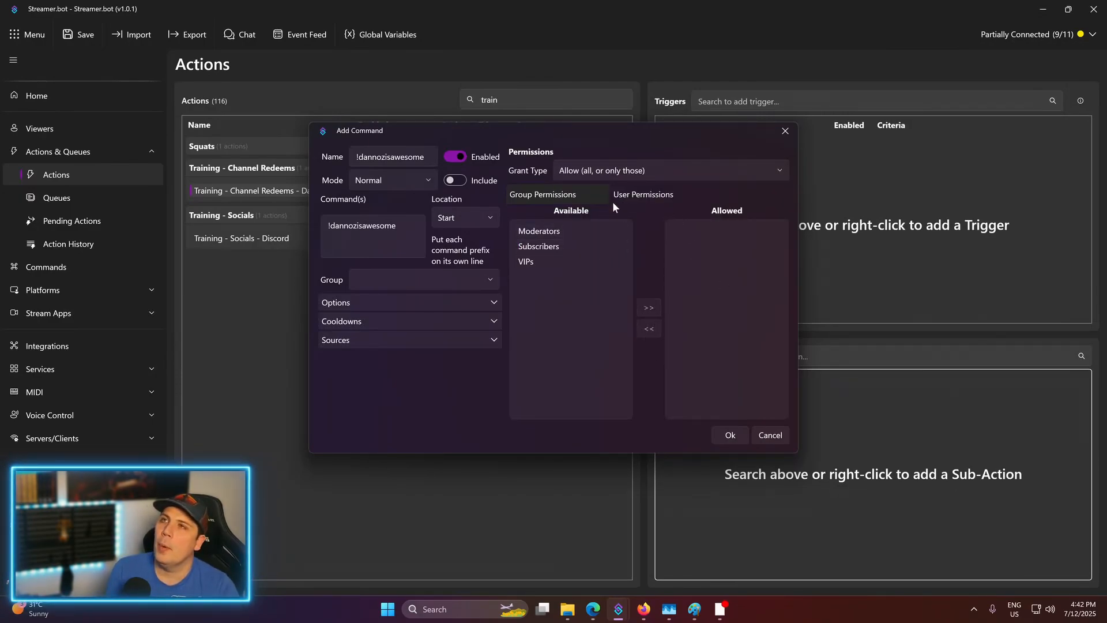
{"action": "left_click", "coordinate": [611, 172]}
{"action": "left_click", "coordinate": [579, 218]}
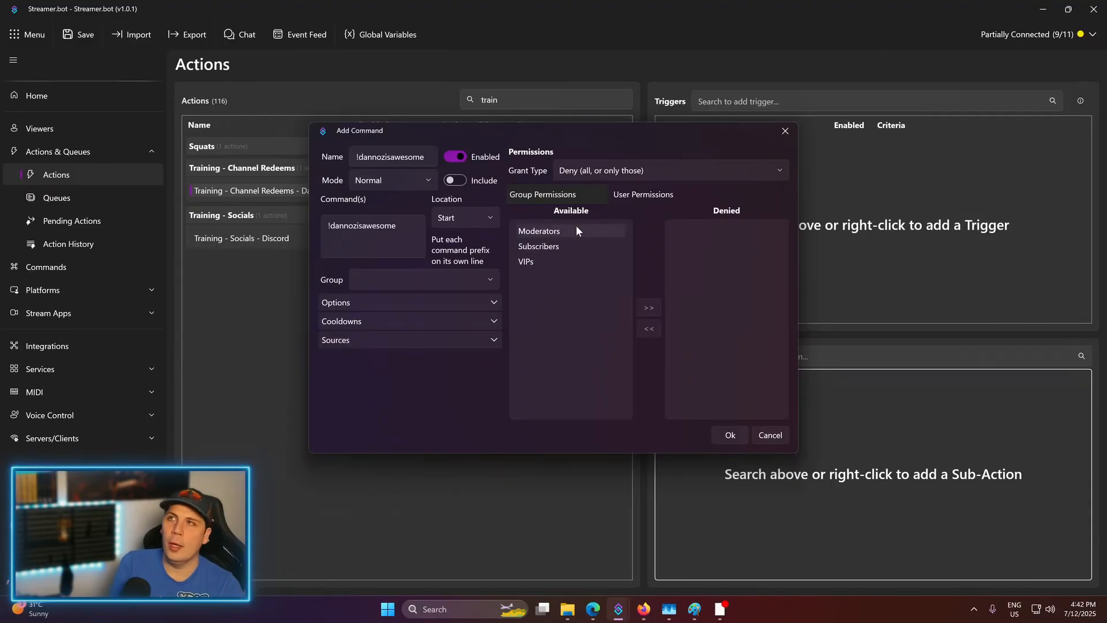
{"action": "left_click", "coordinate": [420, 303]}
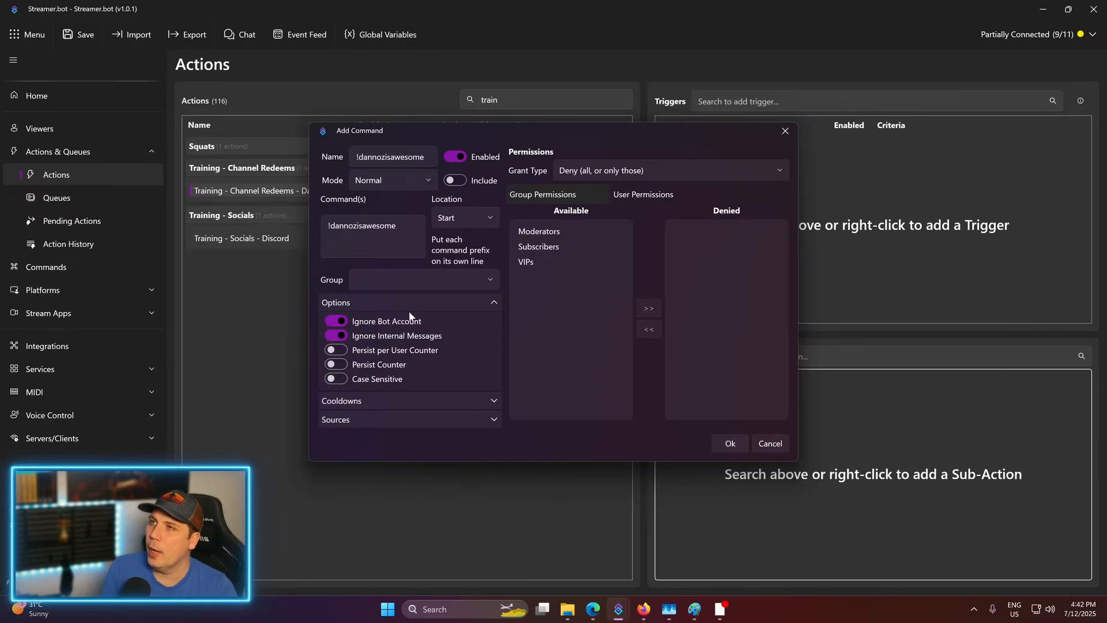
- Set the command's global cooldown to 30 seconds
{"action": "left_click", "coordinate": [437, 304]}
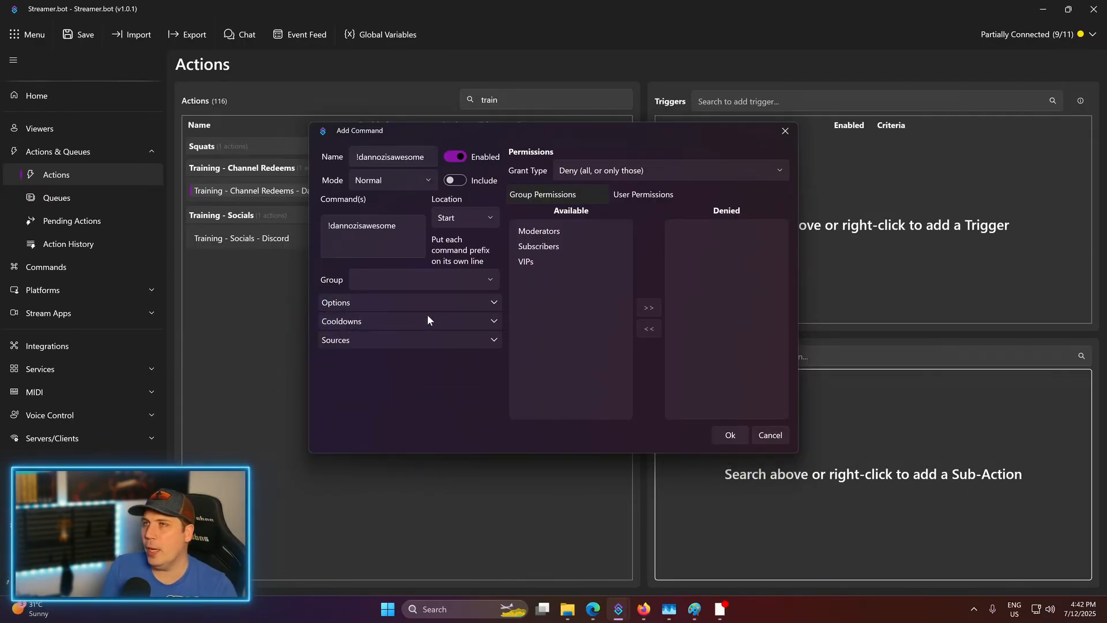
{"action": "left_click", "coordinate": [428, 320]}
{"action": "left_click", "coordinate": [400, 343]}
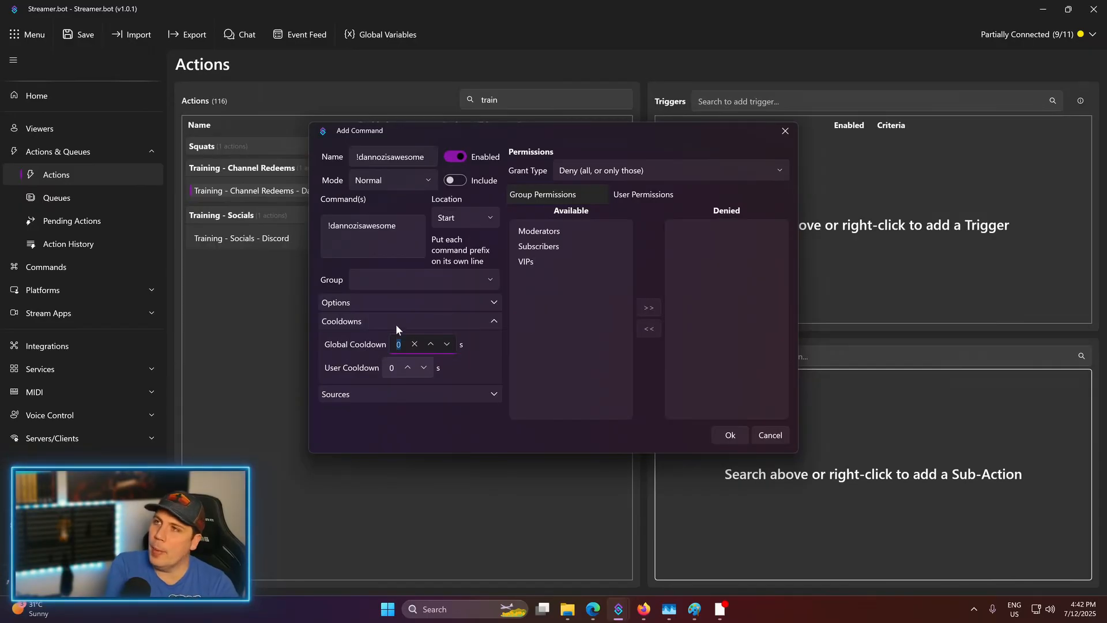
{"action": "left_click", "coordinate": [393, 321]}
{"action": "left_click", "coordinate": [385, 340]}
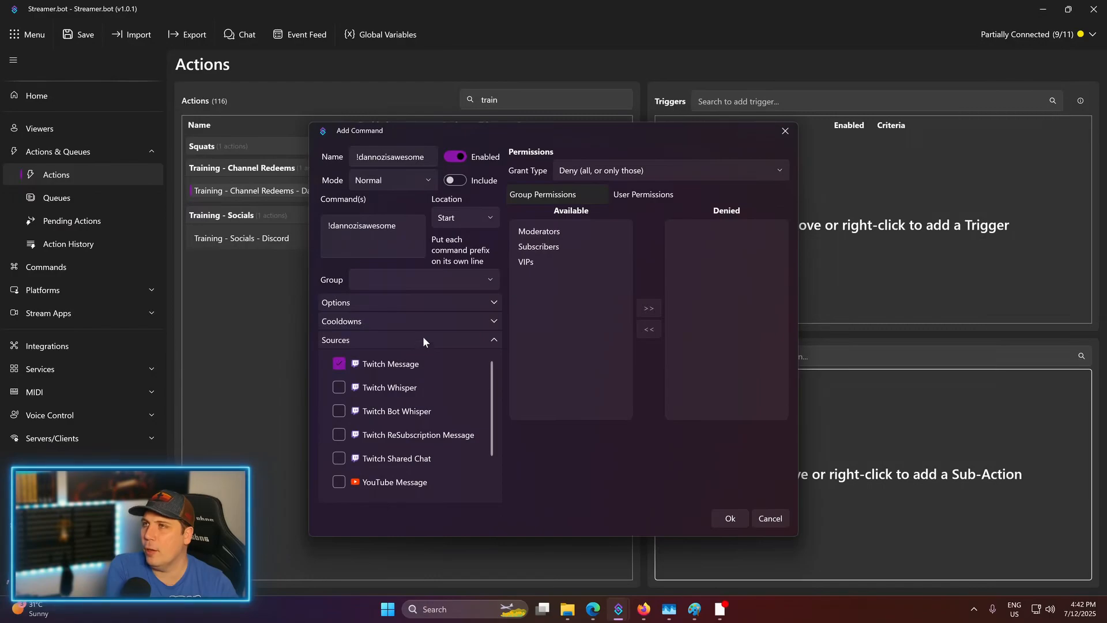
{"action": "left_click", "coordinate": [417, 322]}
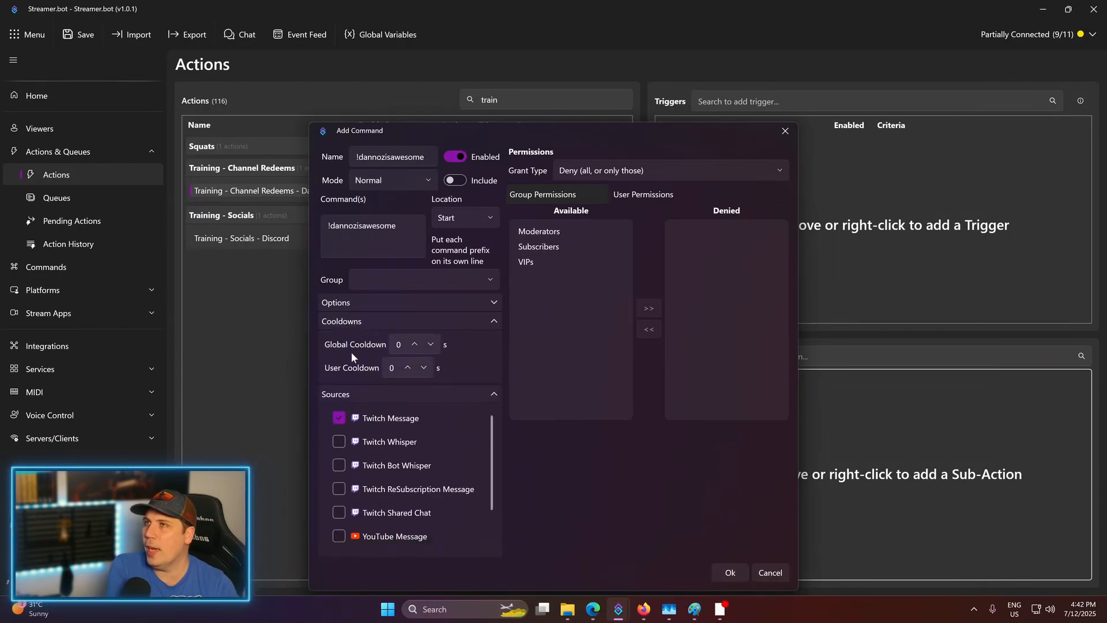
{"action": "left_click", "coordinate": [397, 344]}
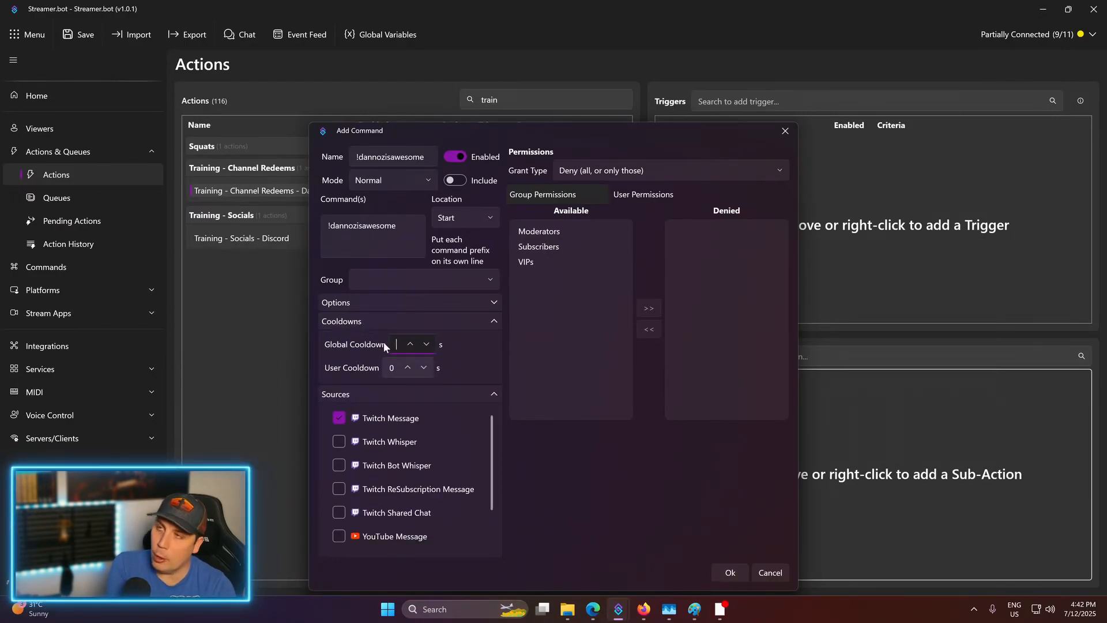
{"action": "type", "text": "30"}
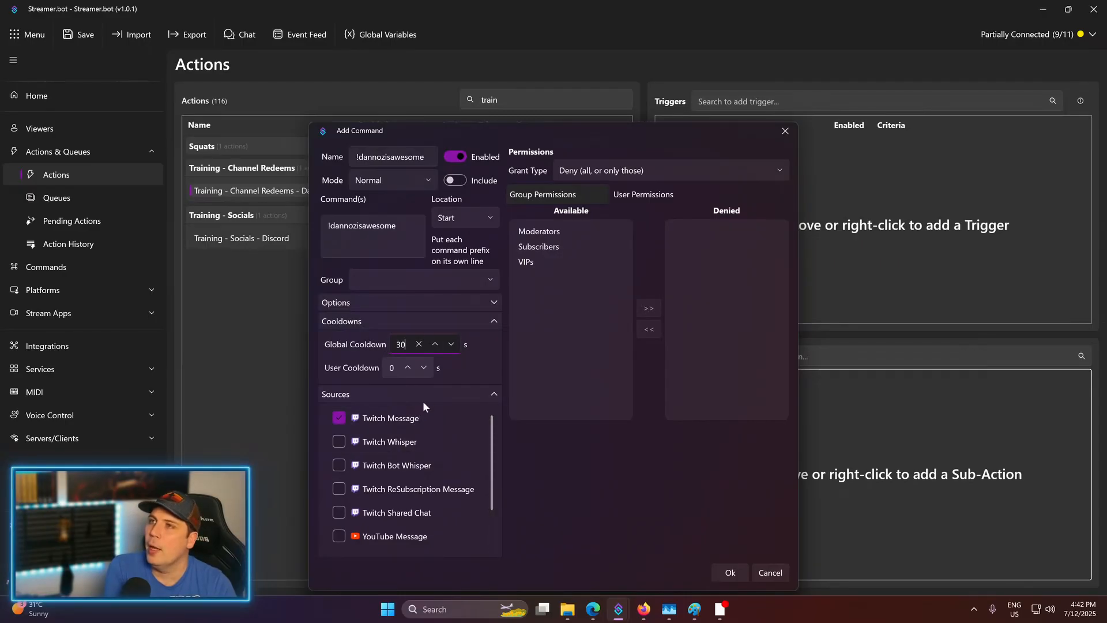
- Review the message sources, leaving YouTube unchecked after toggling it
{"action": "scroll", "coordinate": [404, 461], "scroll_direction": "down", "scroll_amount": 2}
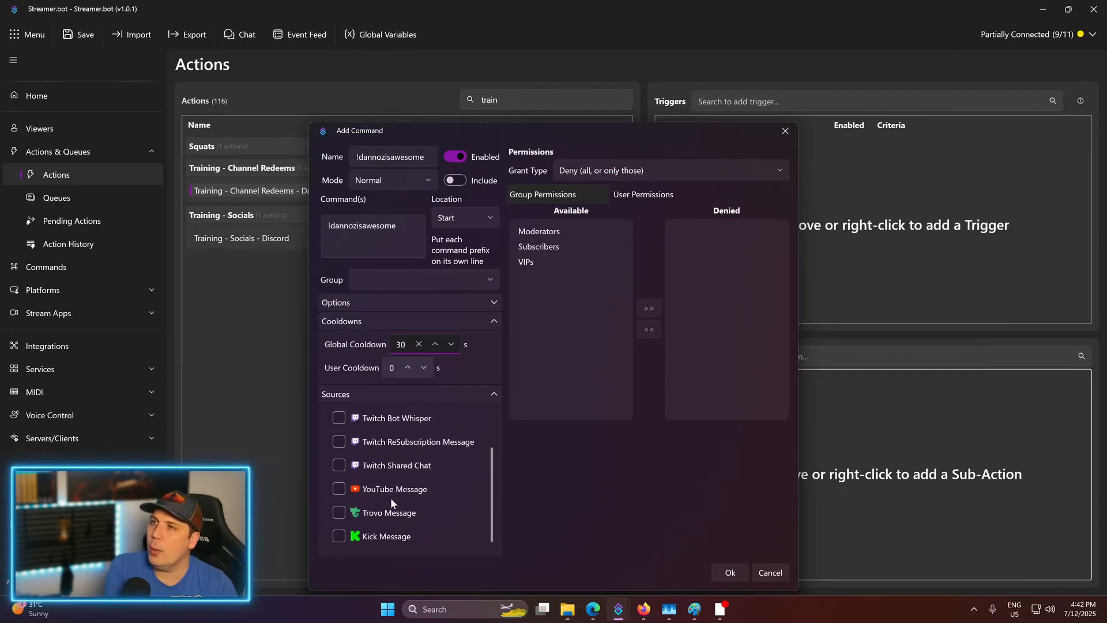
{"action": "left_click", "coordinate": [337, 490]}
{"action": "left_click", "coordinate": [338, 493]}
{"action": "scroll", "coordinate": [340, 496], "scroll_direction": "up", "scroll_amount": 2}
{"action": "scroll", "coordinate": [383, 444], "scroll_direction": "down", "scroll_amount": 2}
{"action": "scroll", "coordinate": [387, 453], "scroll_direction": "up", "scroll_amount": 2}
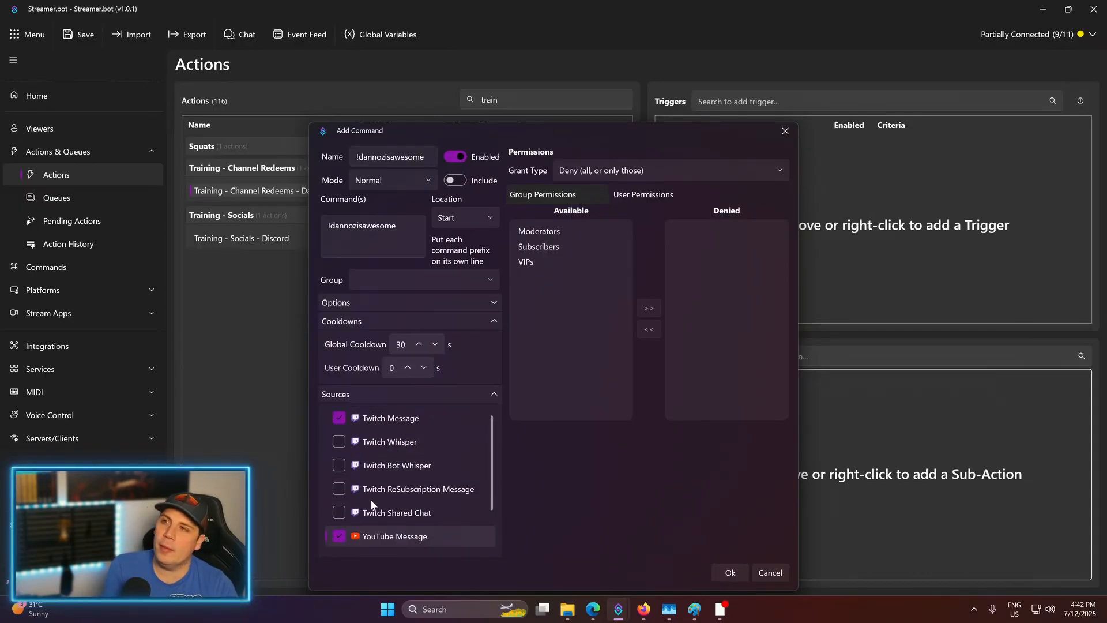
{"action": "left_click", "coordinate": [339, 536]}
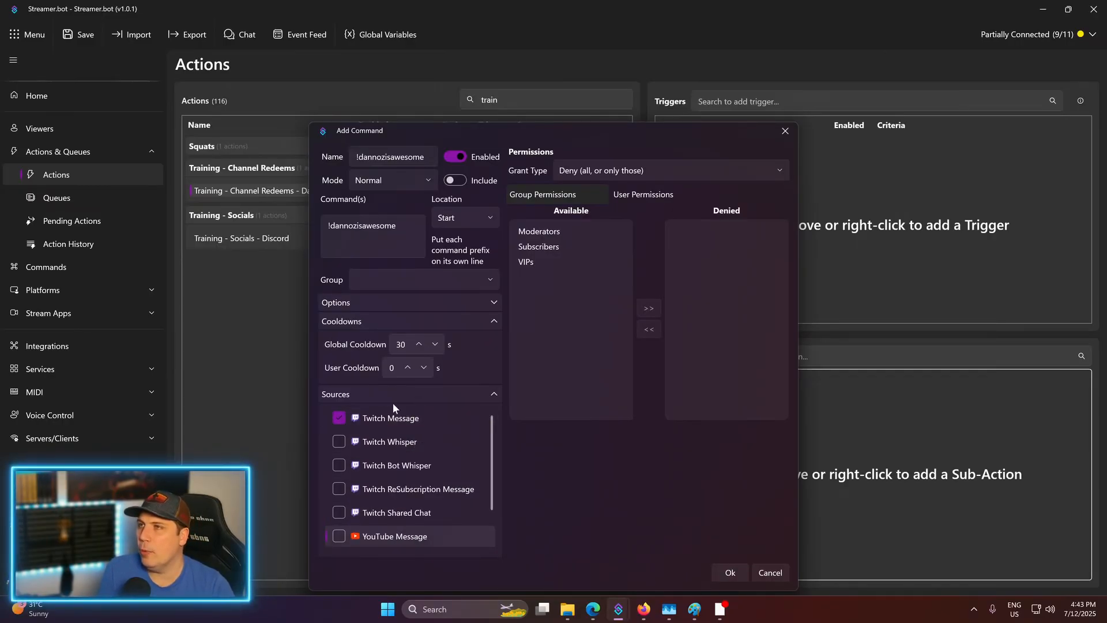
{"action": "left_click", "coordinate": [492, 395]}
{"action": "left_click", "coordinate": [493, 394]}
{"action": "left_click", "coordinate": [491, 396]}
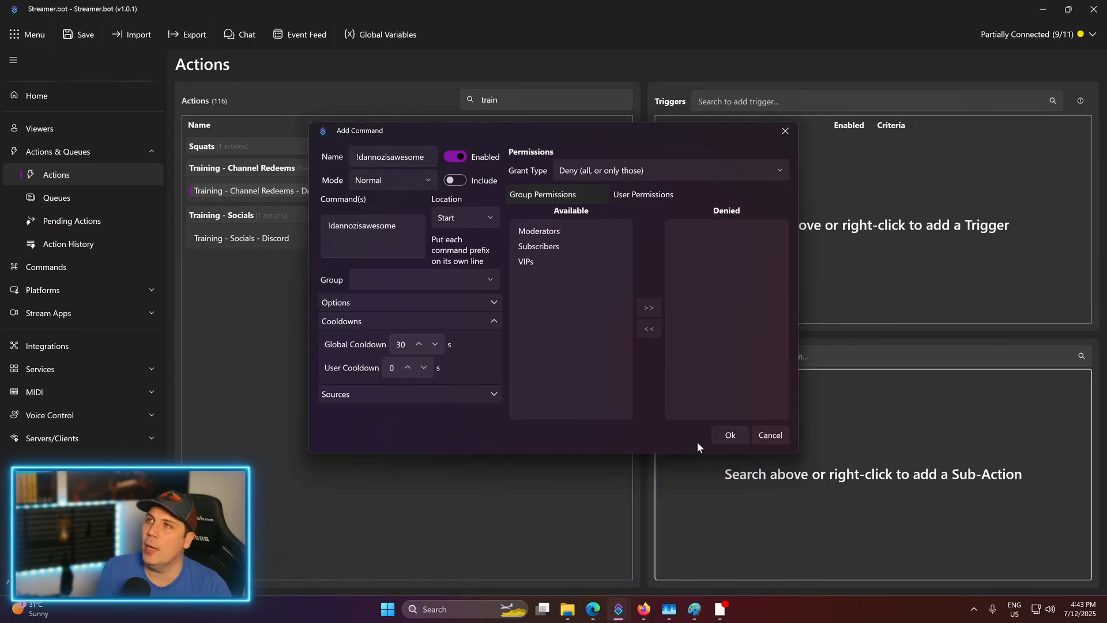
- Save the !dannozisawesome command and confirm it as the action's Command Triggered trigger
{"action": "left_click", "coordinate": [725, 433]}
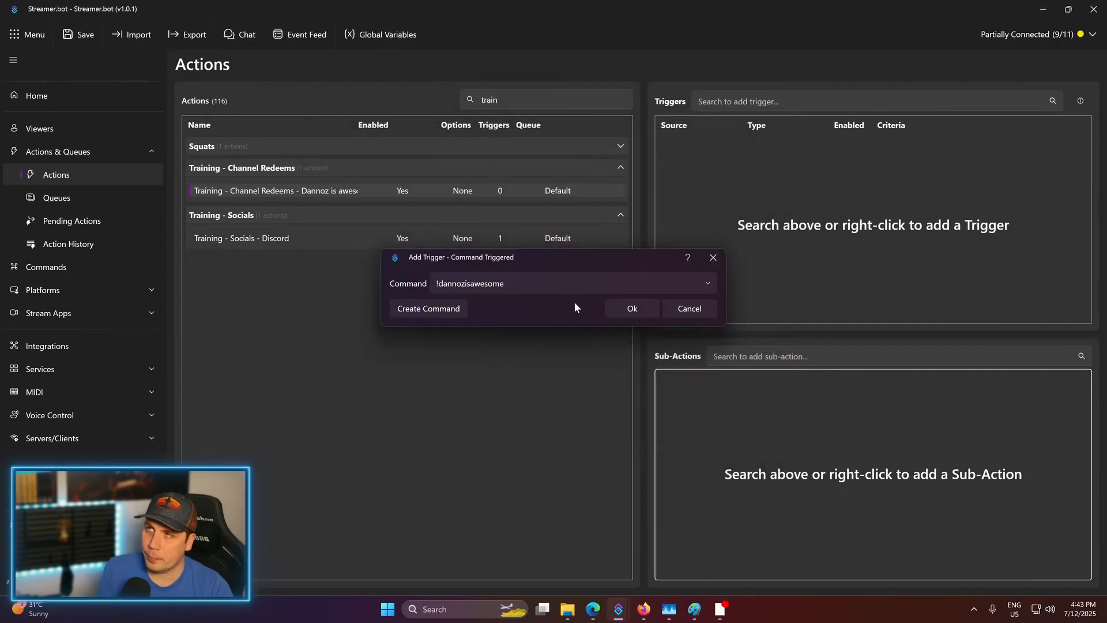
{"action": "left_click", "coordinate": [634, 311]}
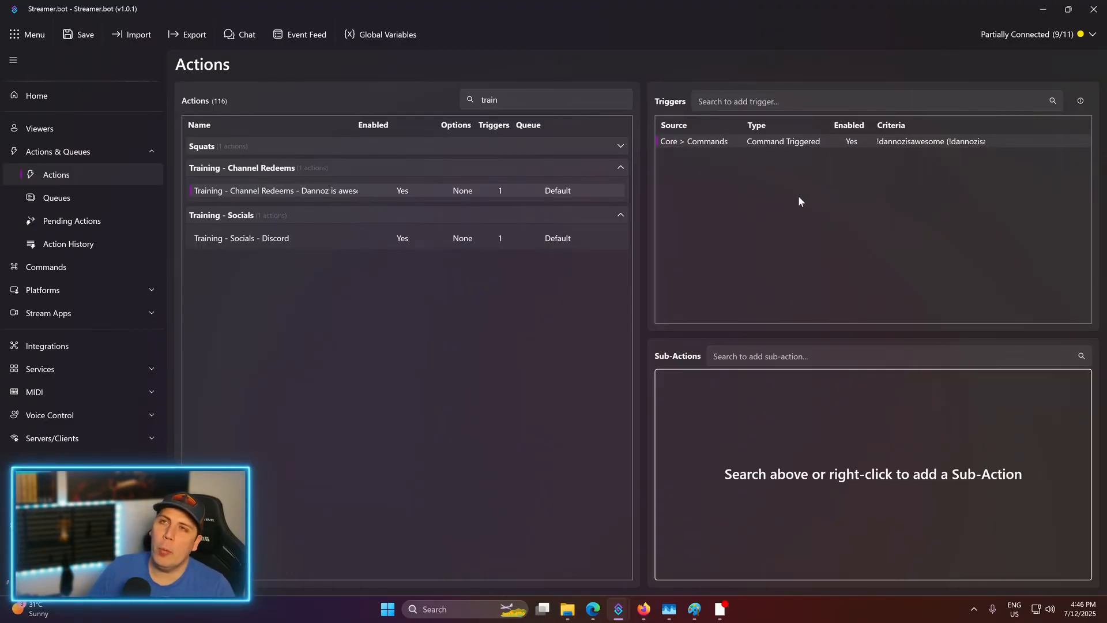
{"action": "right_click", "coordinate": [776, 204]}
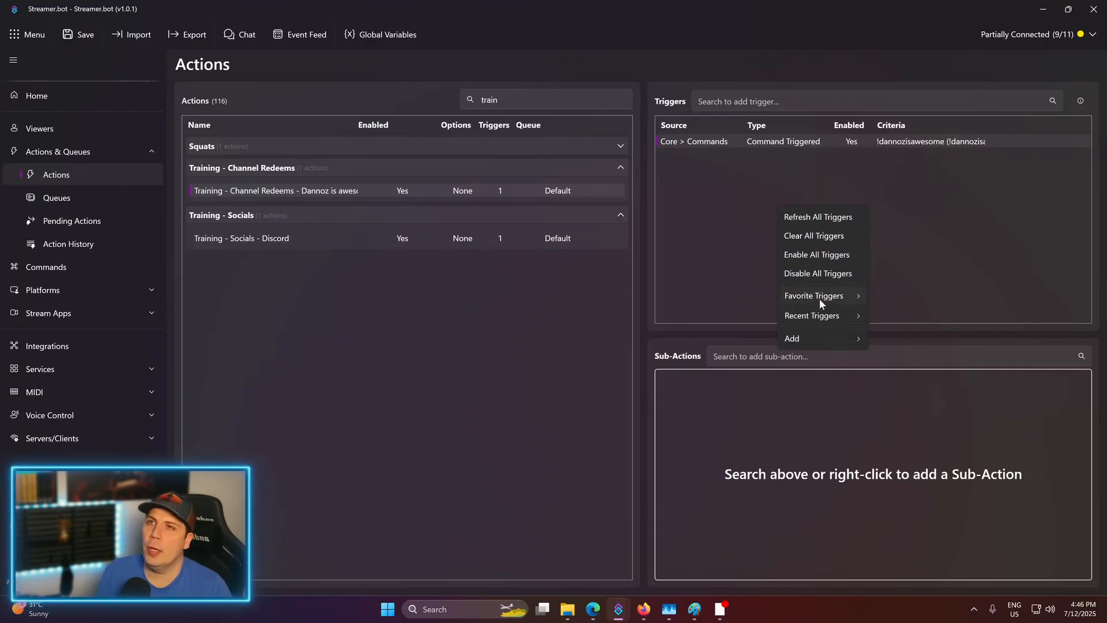
- Add a Twitch > Channel Reward > Reward Redemption trigger to the action
{"action": "mouse_move", "coordinate": [816, 340]}
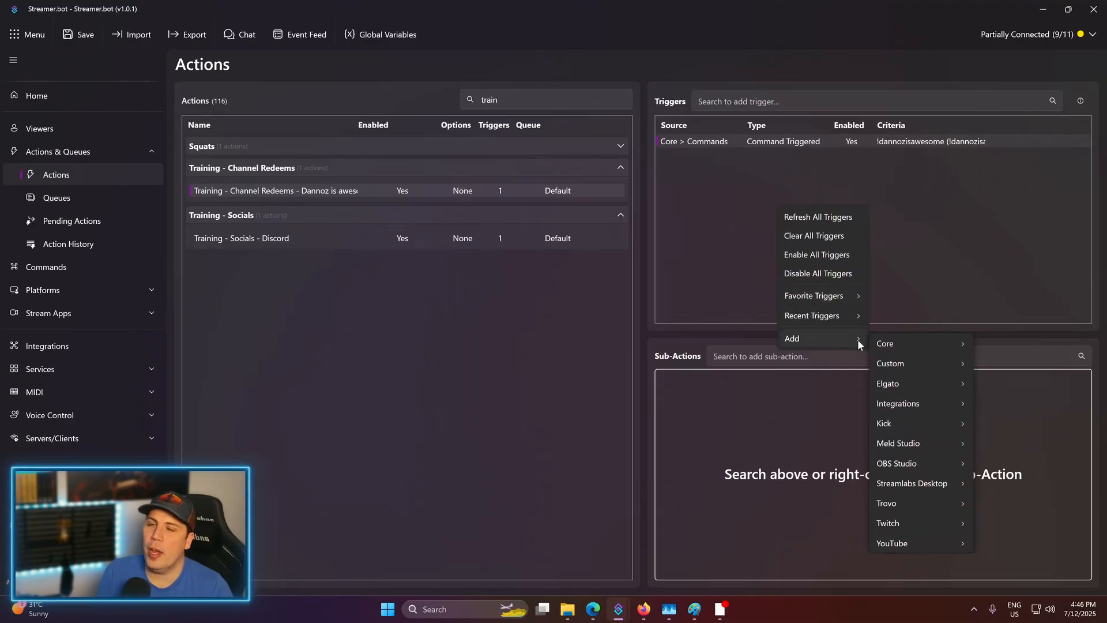
{"action": "mouse_move", "coordinate": [888, 343]}
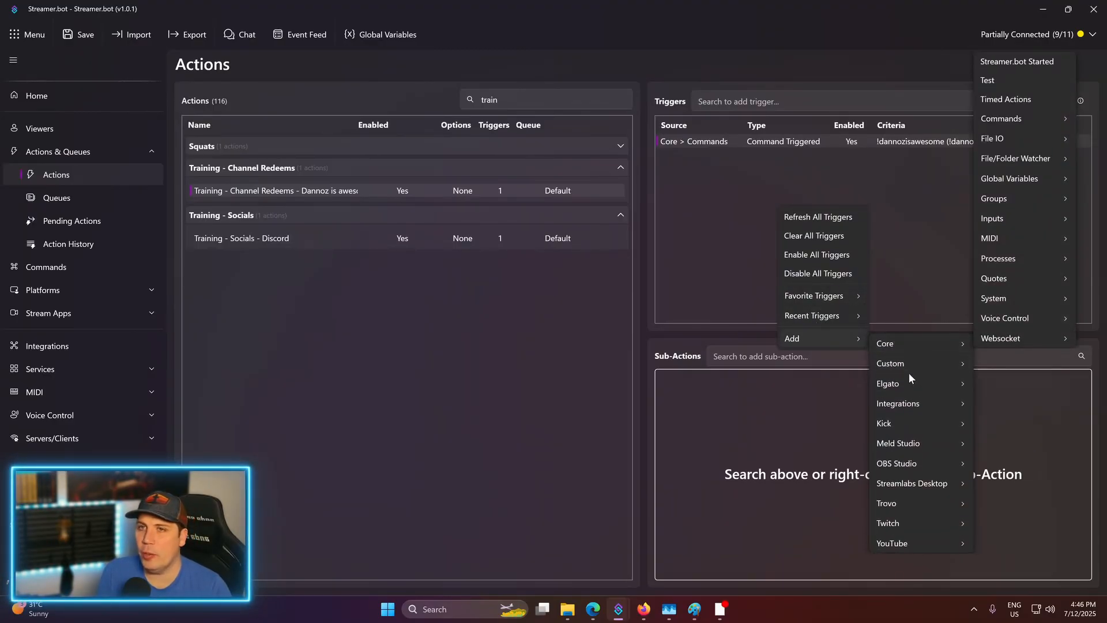
{"action": "mouse_move", "coordinate": [900, 524]}
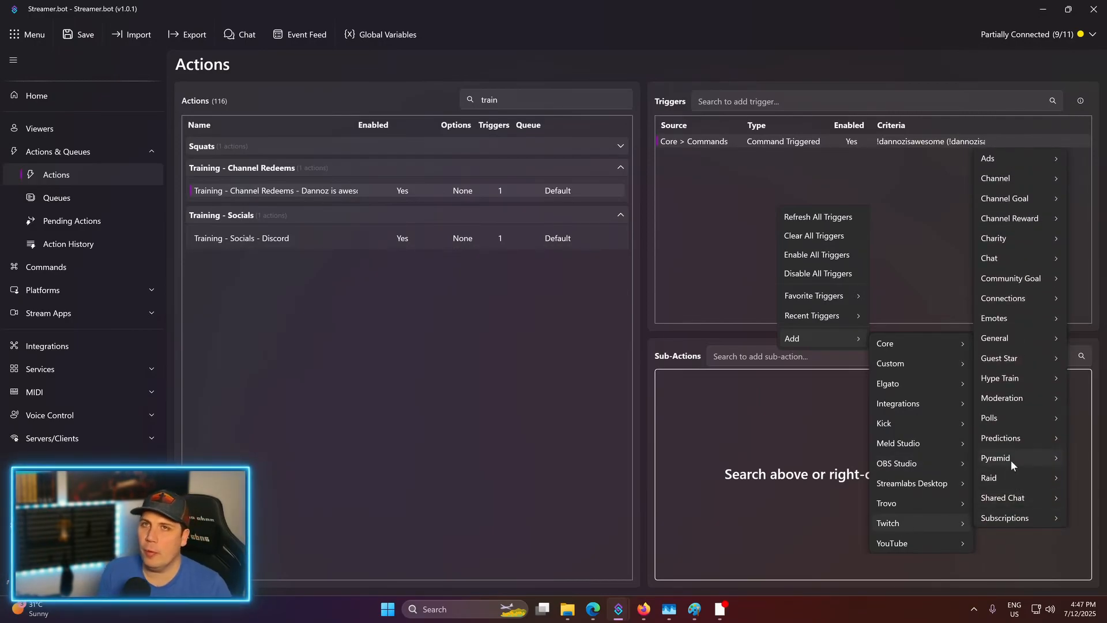
{"action": "mouse_move", "coordinate": [1012, 445]}
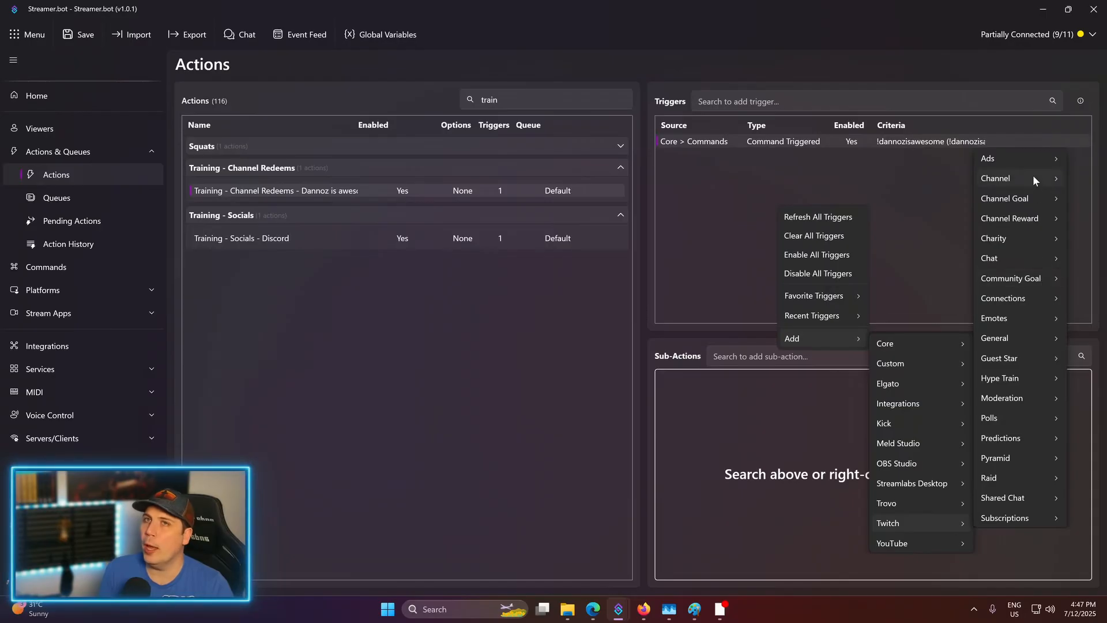
{"action": "mouse_move", "coordinate": [1031, 179]}
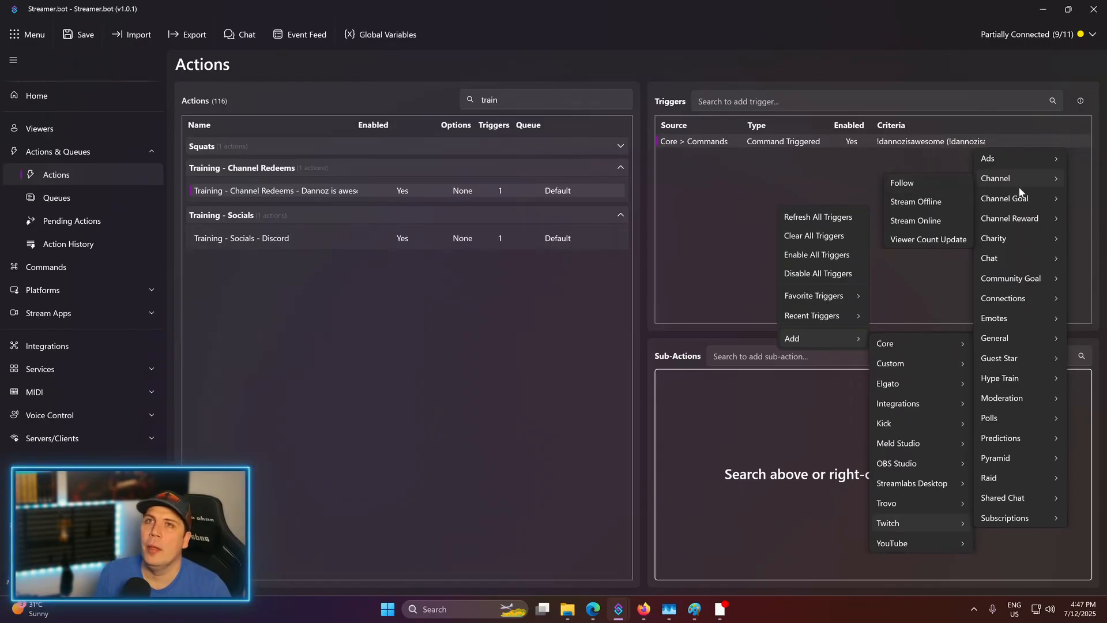
{"action": "mouse_move", "coordinate": [1018, 197]}
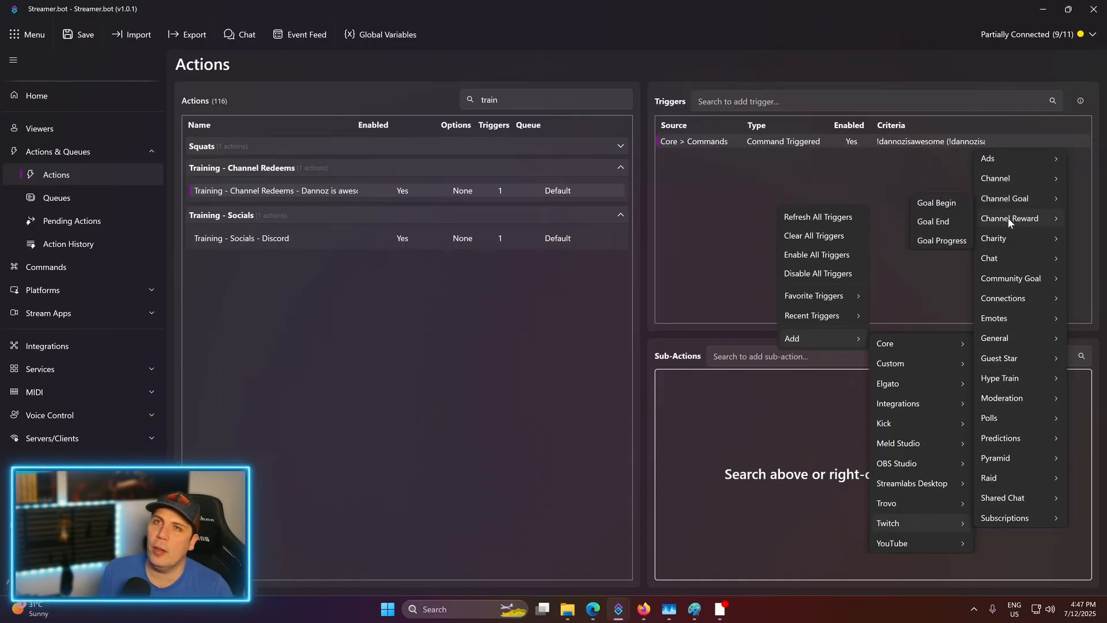
{"action": "mouse_move", "coordinate": [1005, 222]}
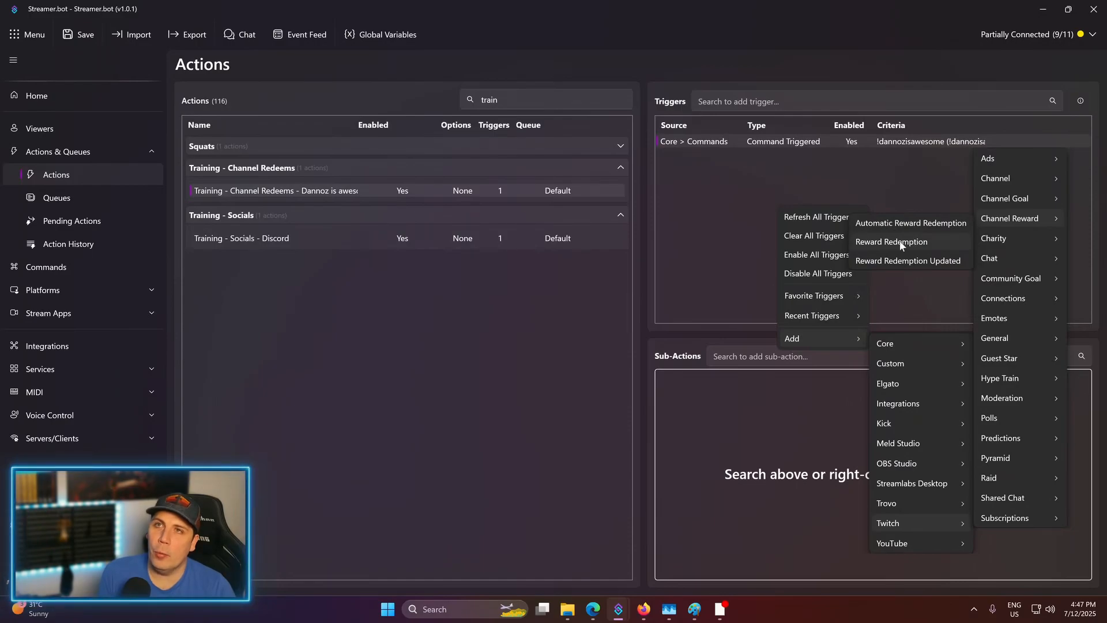
{"action": "left_click", "coordinate": [901, 245]}
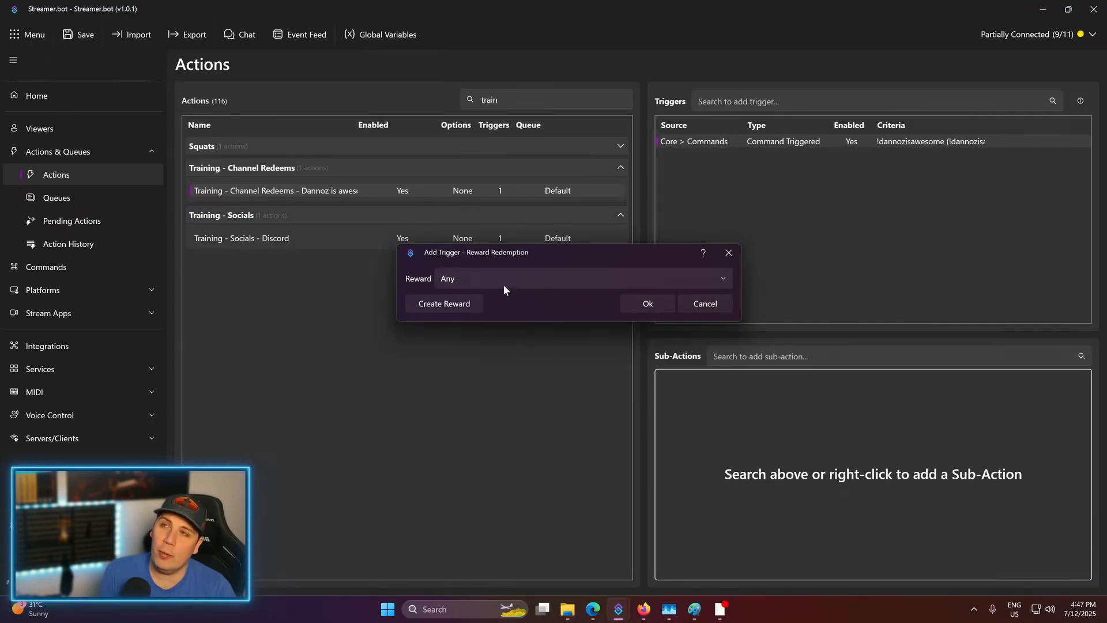
- Reposition the Reward Redemption dialog and start creating a new Twitch channel reward
{"action": "left_click_drag", "start_coordinate": [513, 256], "coordinate": [534, 244]}
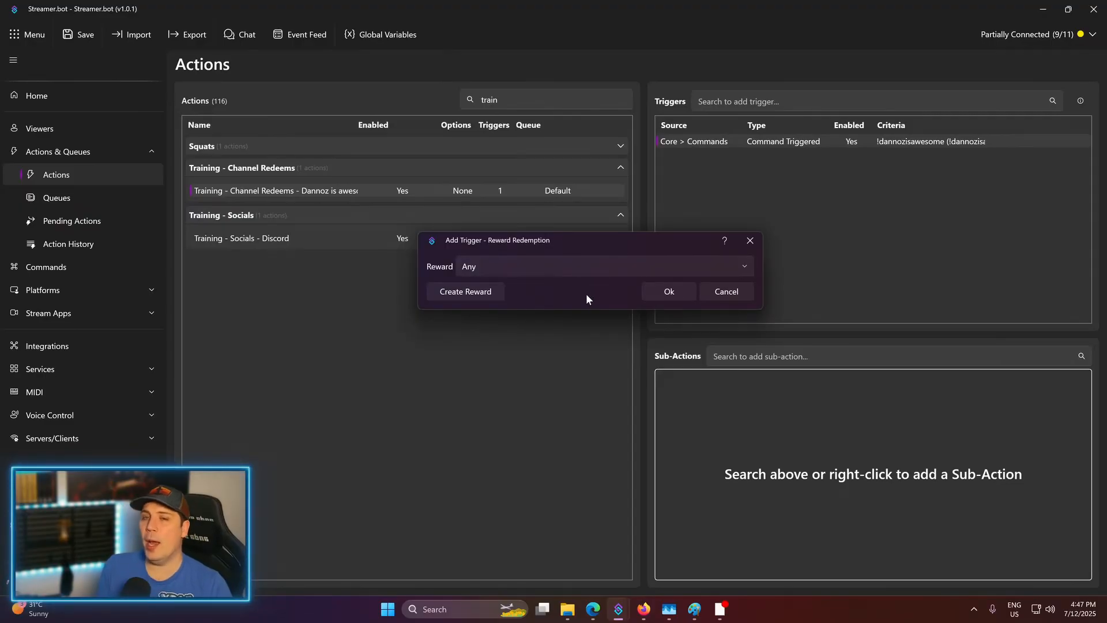
{"action": "left_click", "coordinate": [479, 295]}
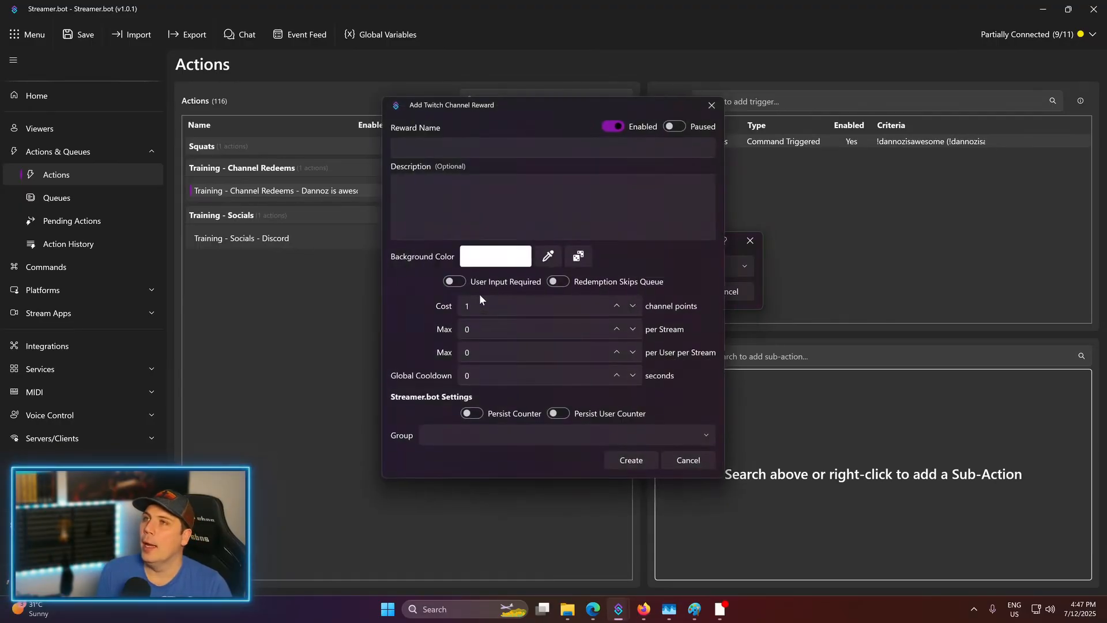
- Name the reward 'Dannoz is AWESOME!' with description 'Testing and learning how to use streamerbot - this will tell me I am awesome. Is it lying?'
{"action": "left_click", "coordinate": [534, 146]}
{"action": "type", "text": "Dannoz"}
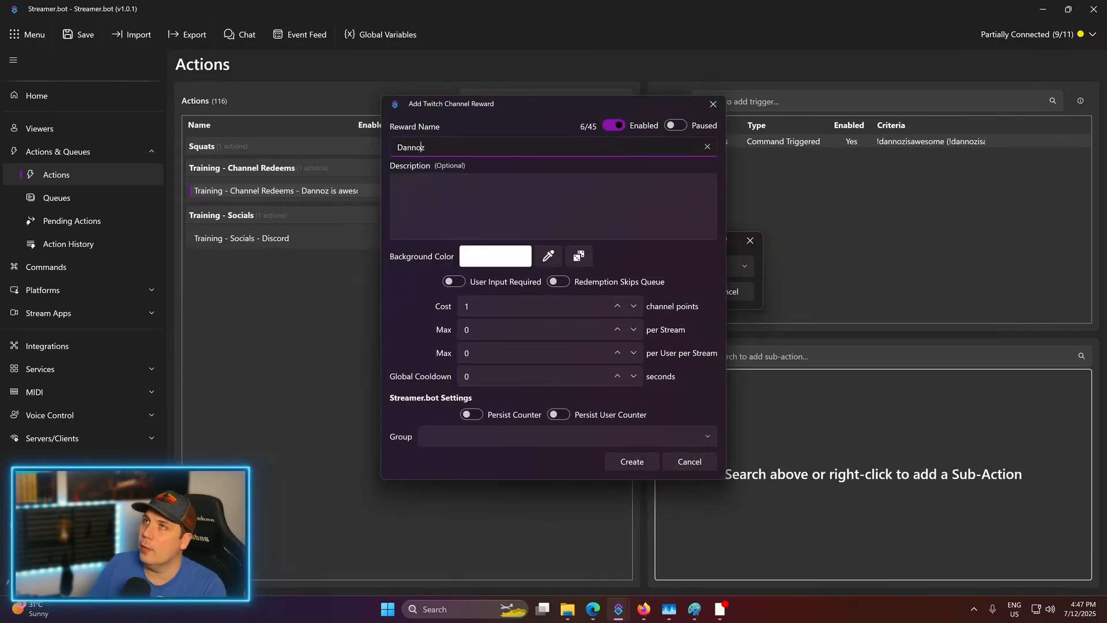
{"action": "type", "text": " is AWESOME!"}
{"action": "left_click", "coordinate": [520, 178]}
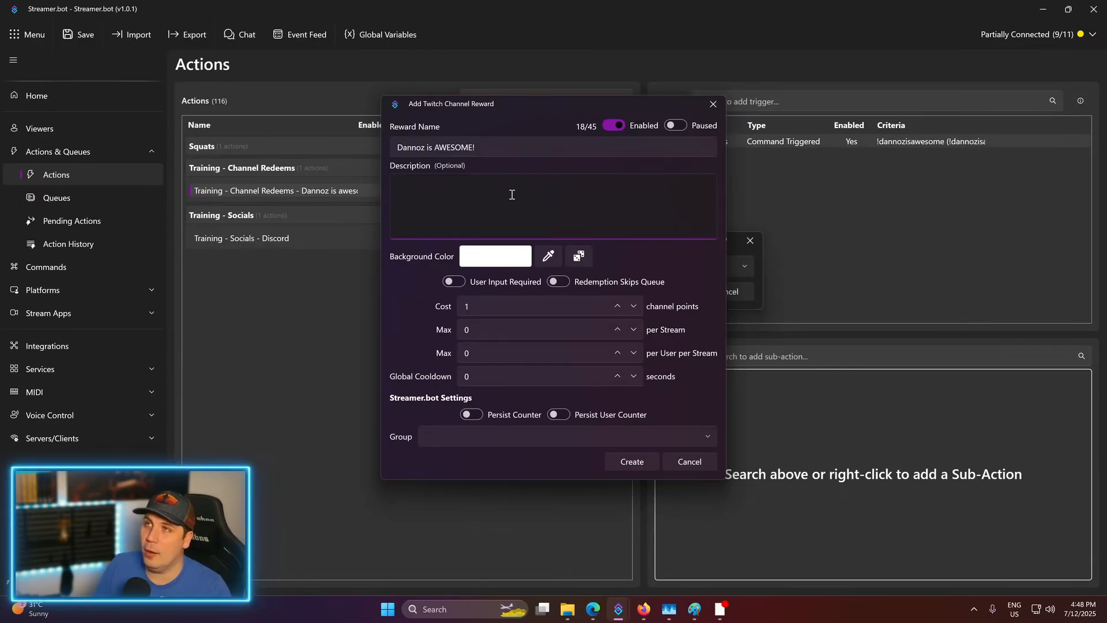
{"action": "type", "text": "Tes"}
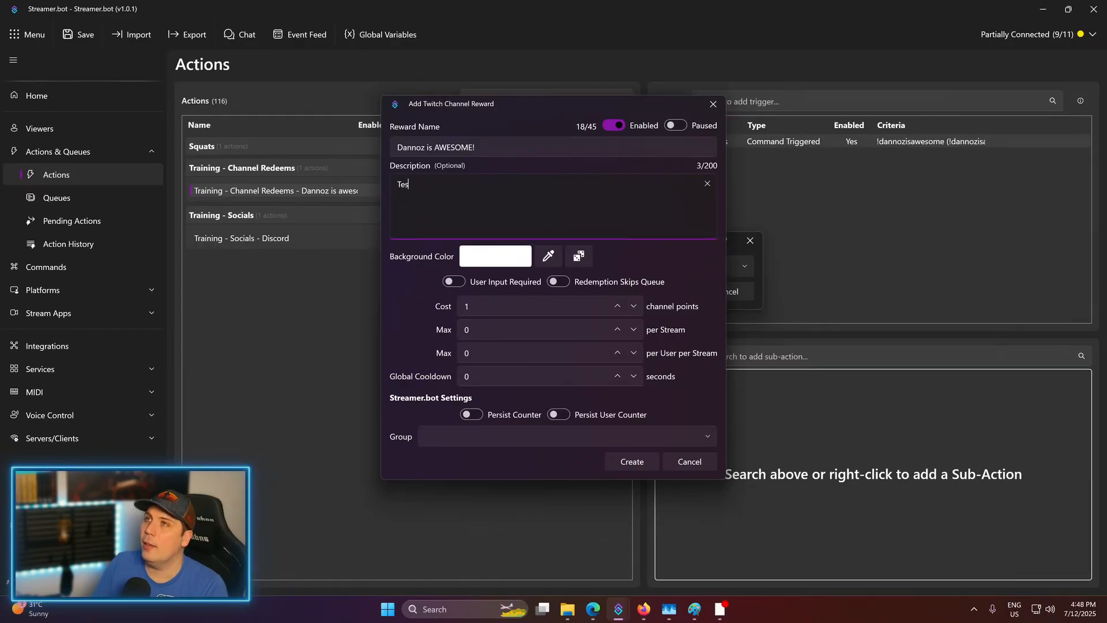
{"action": "type", "text": "ting and learni"}
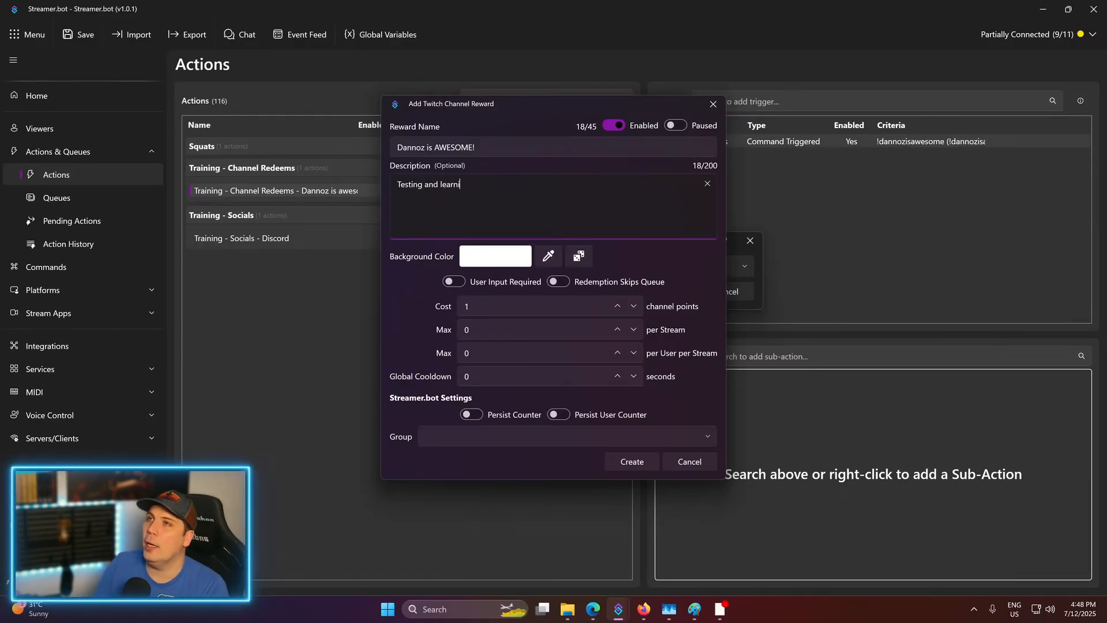
{"action": "type", "text": "ng how to use s"}
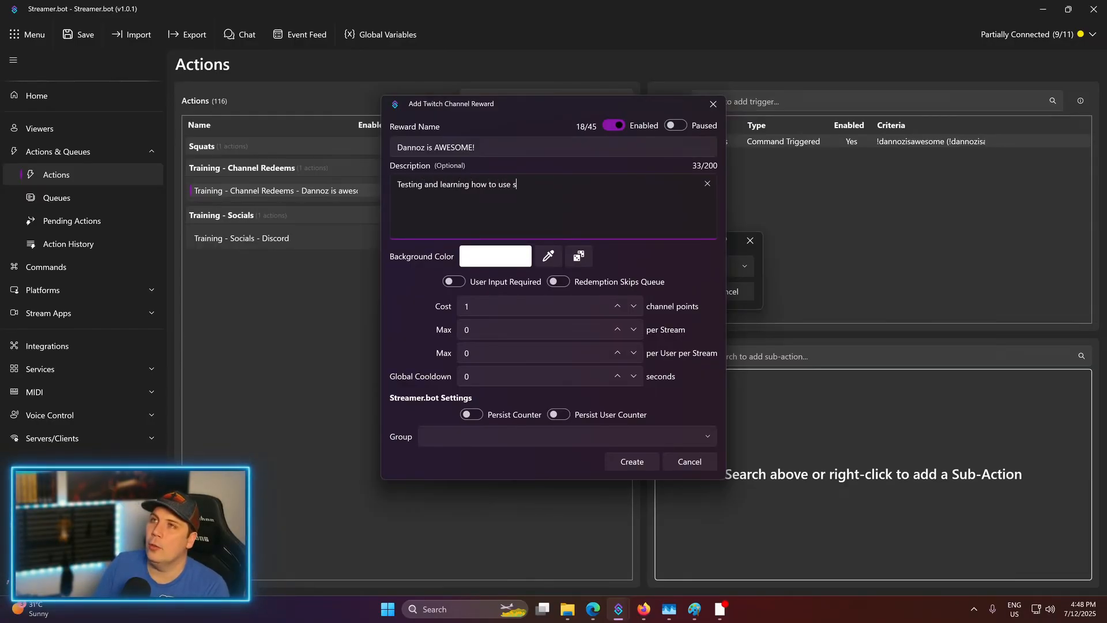
{"action": "type", "text": "treamerbot "}
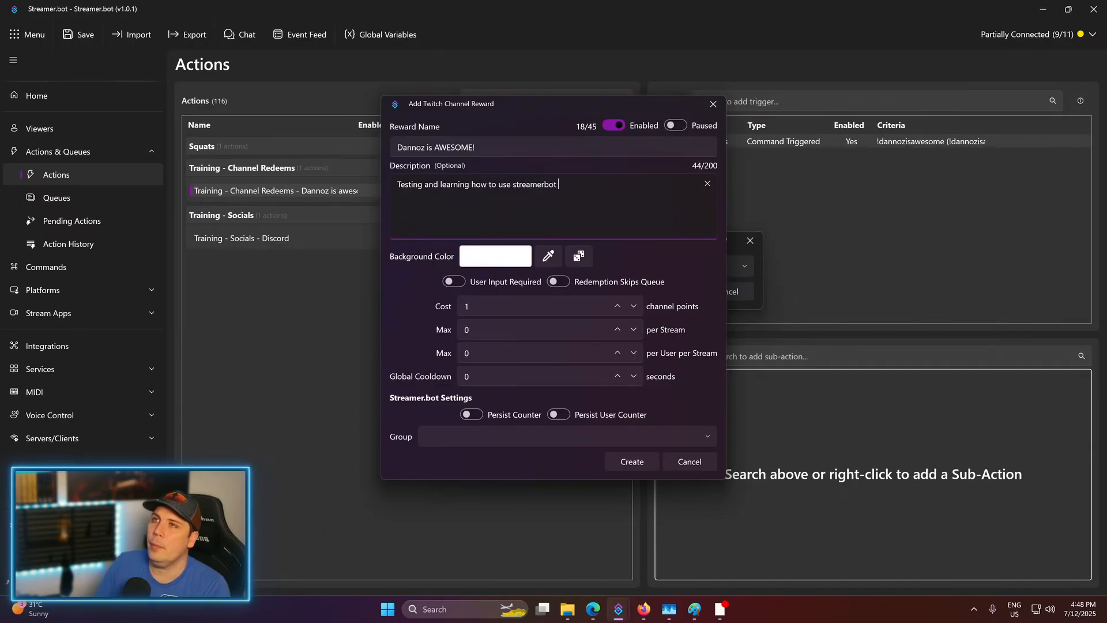
{"action": "type", "text": "- this will tell me"}
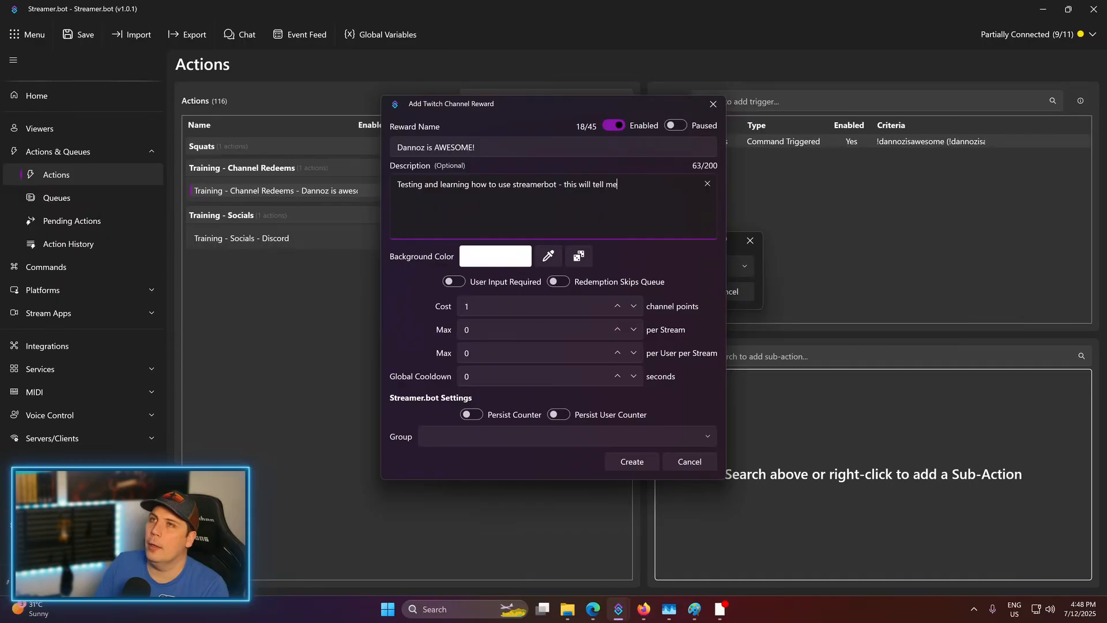
{"action": "type", "text": " I am awesom"}
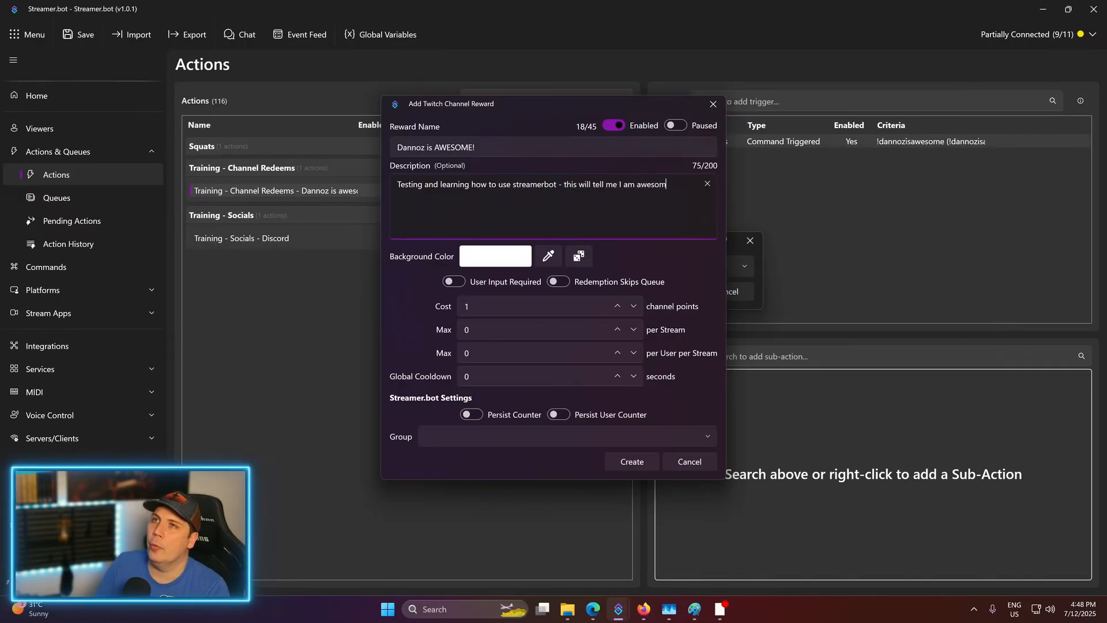
{"action": "type", "text": "e. Is it lying?"}
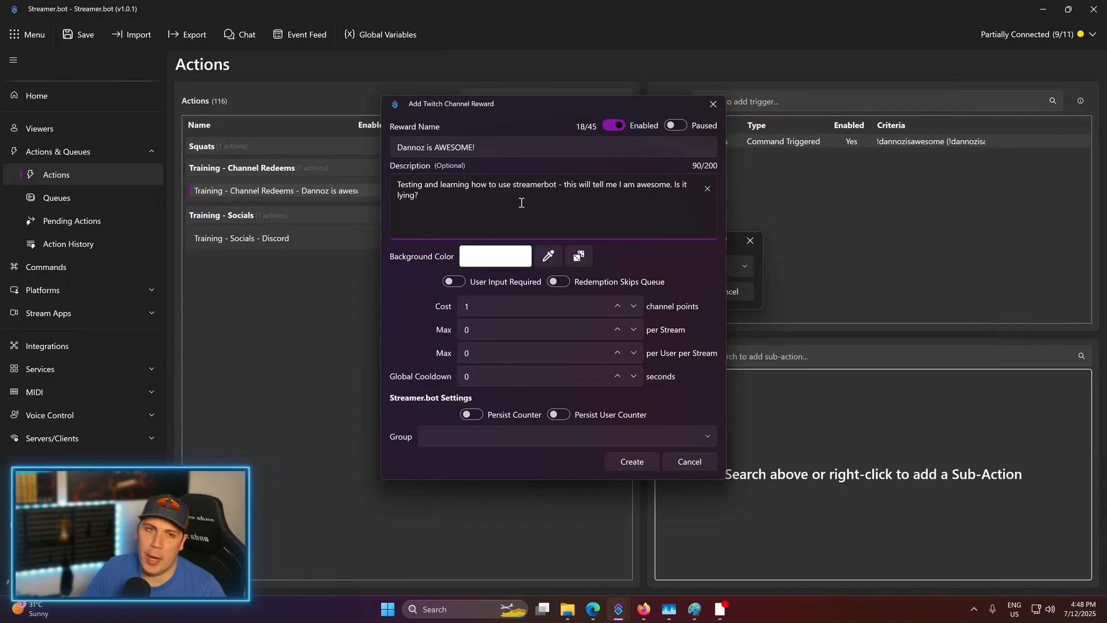
{"action": "left_click", "coordinate": [497, 305]}
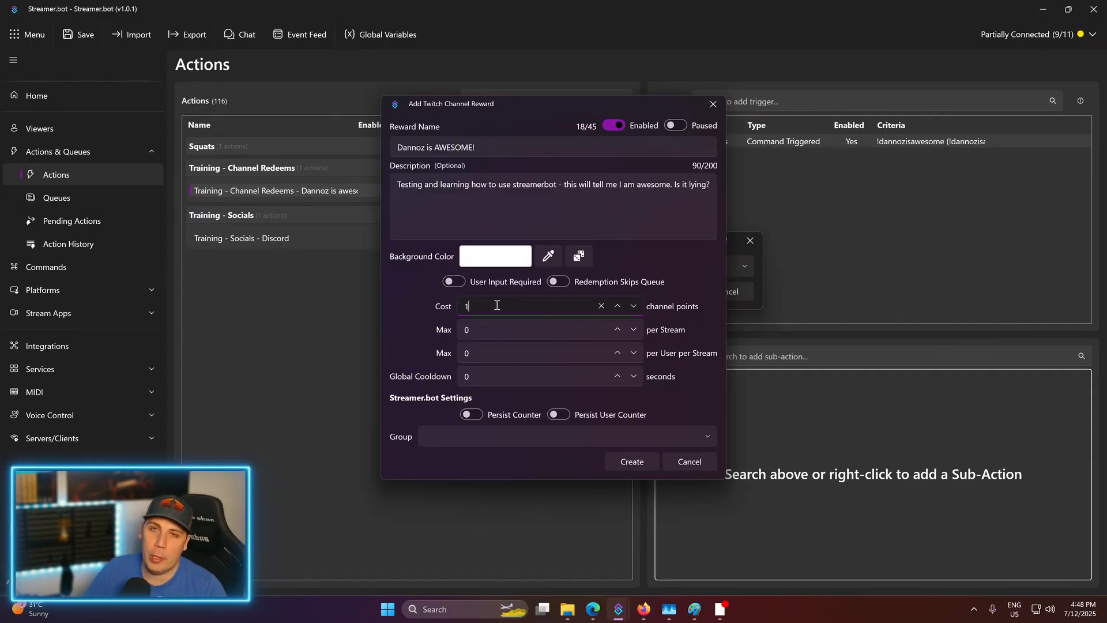
- Create the reward with a random #4421D0 background, no user input, and attach its Reward Redemption trigger
{"action": "left_click", "coordinate": [450, 281]}
{"action": "left_click", "coordinate": [455, 280]}
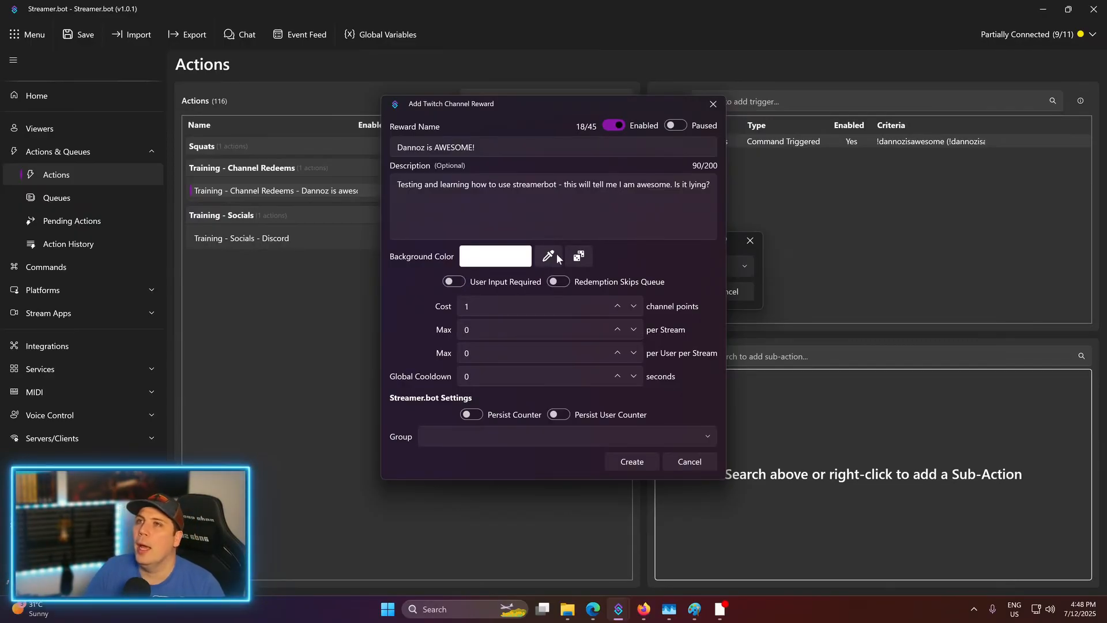
{"action": "left_click", "coordinate": [579, 257]}
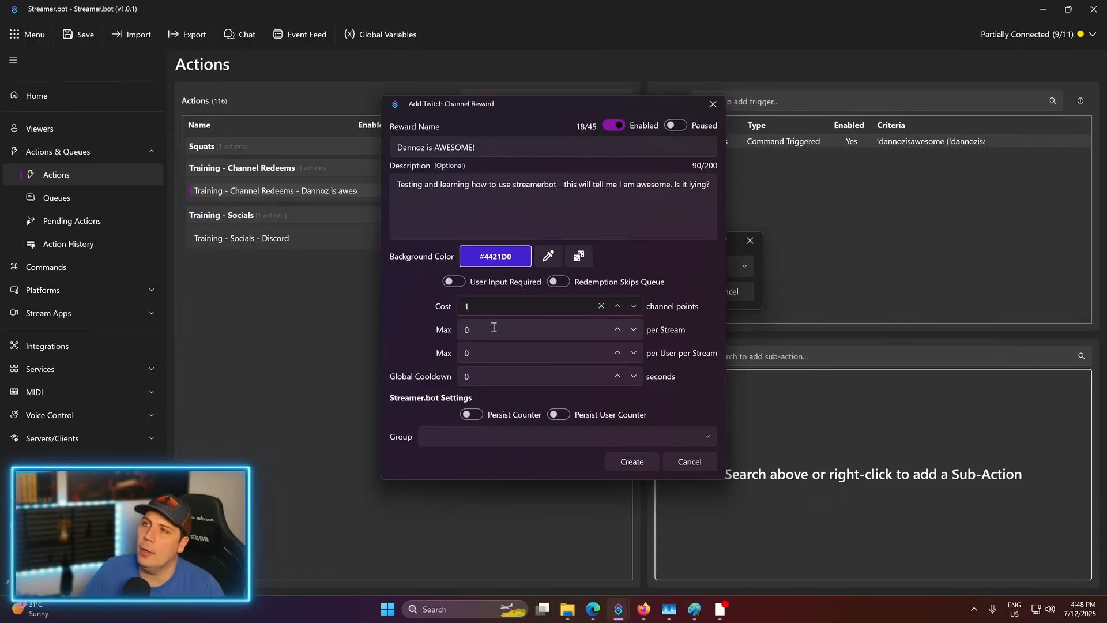
{"action": "left_click", "coordinate": [514, 330]}
{"action": "left_click", "coordinate": [517, 349]}
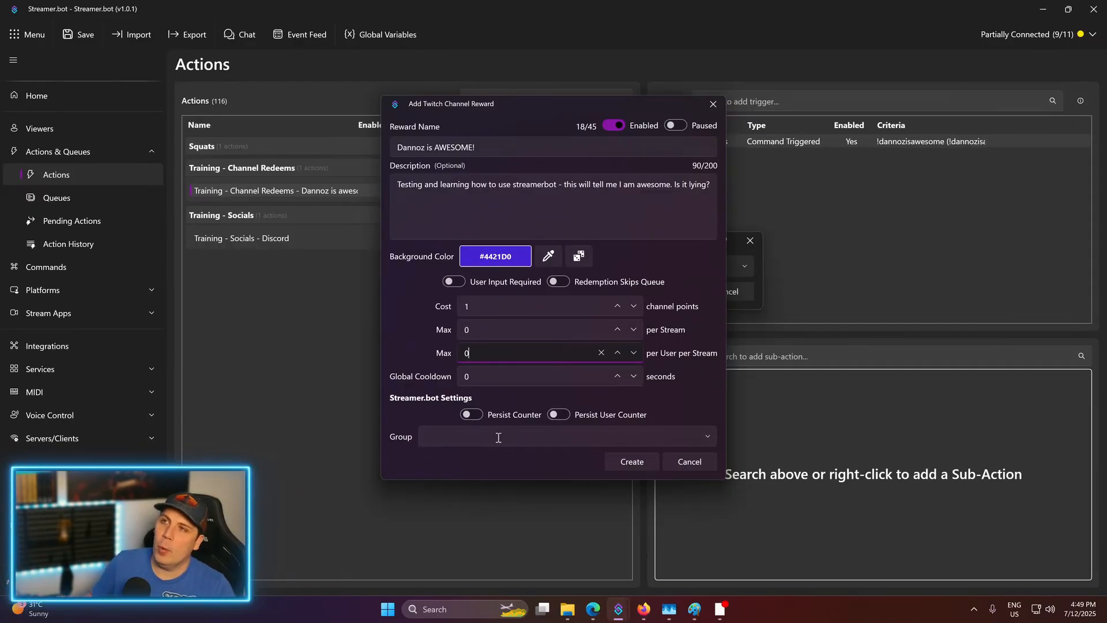
{"action": "left_click", "coordinate": [627, 462]}
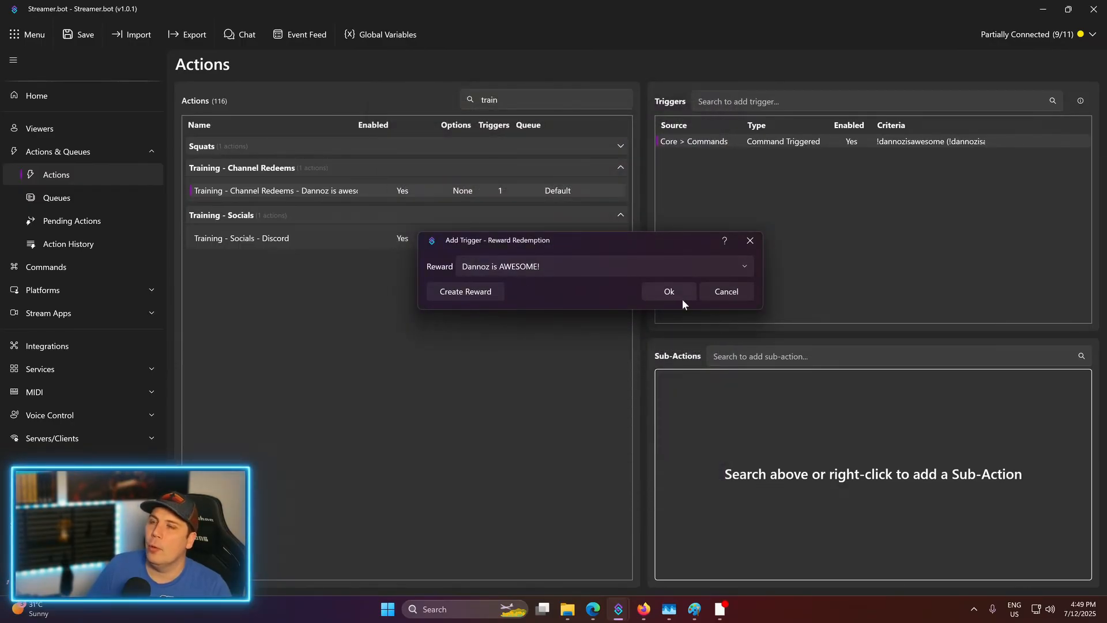
{"action": "left_click", "coordinate": [669, 292]}
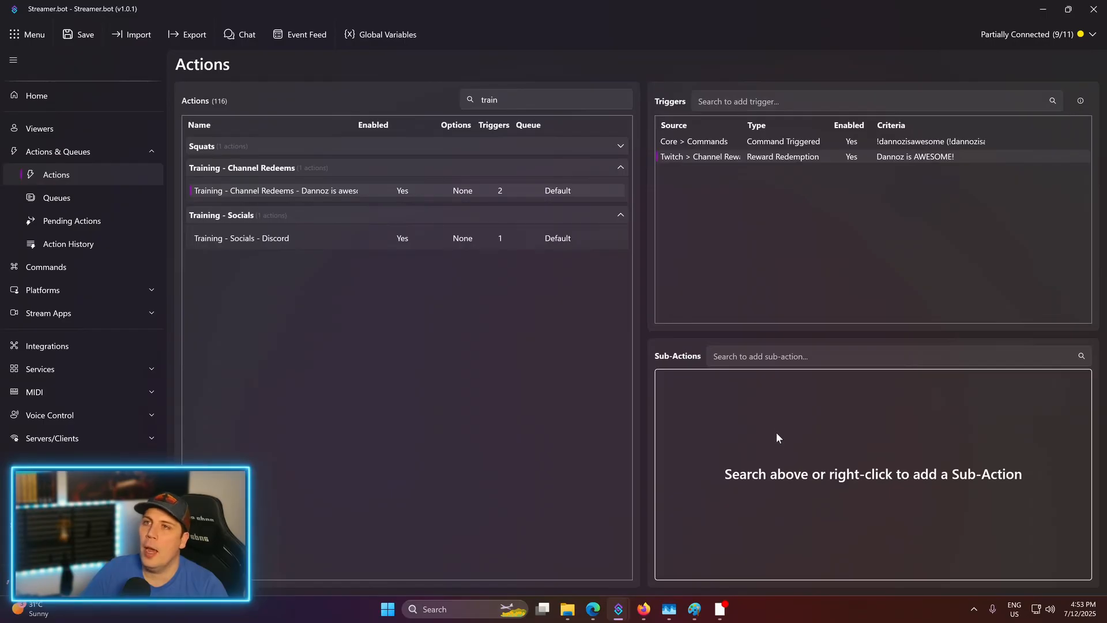
- Add a Send Announcement to Channel sub-action saying 'DANNOZ IS AWESOME!' in Default colour
{"action": "right_click", "coordinate": [736, 420]}
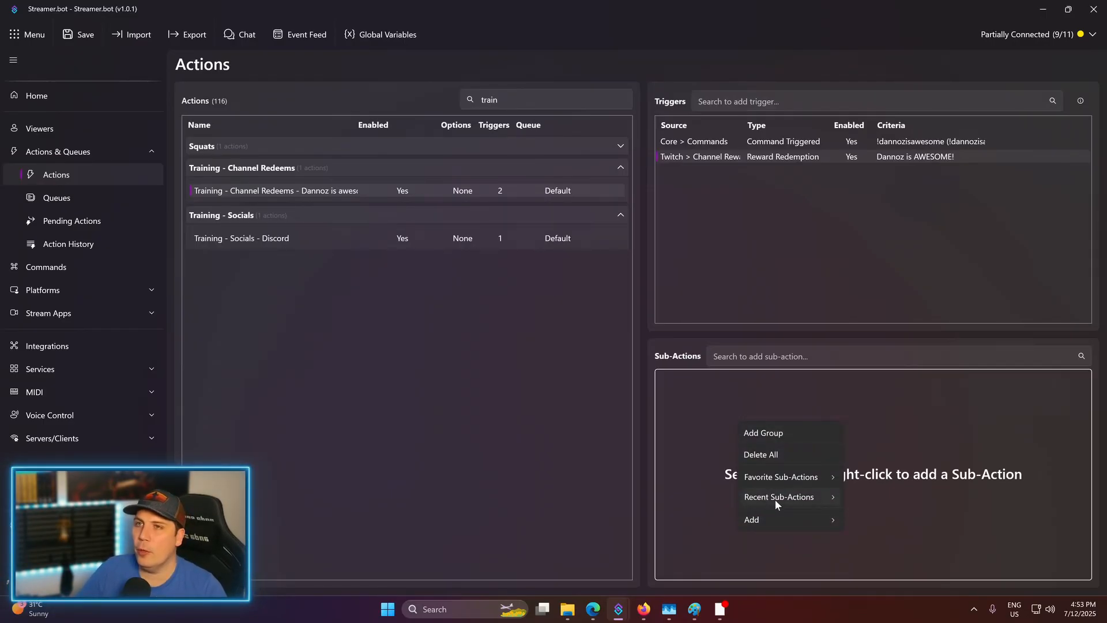
{"action": "mouse_move", "coordinate": [789, 475]}
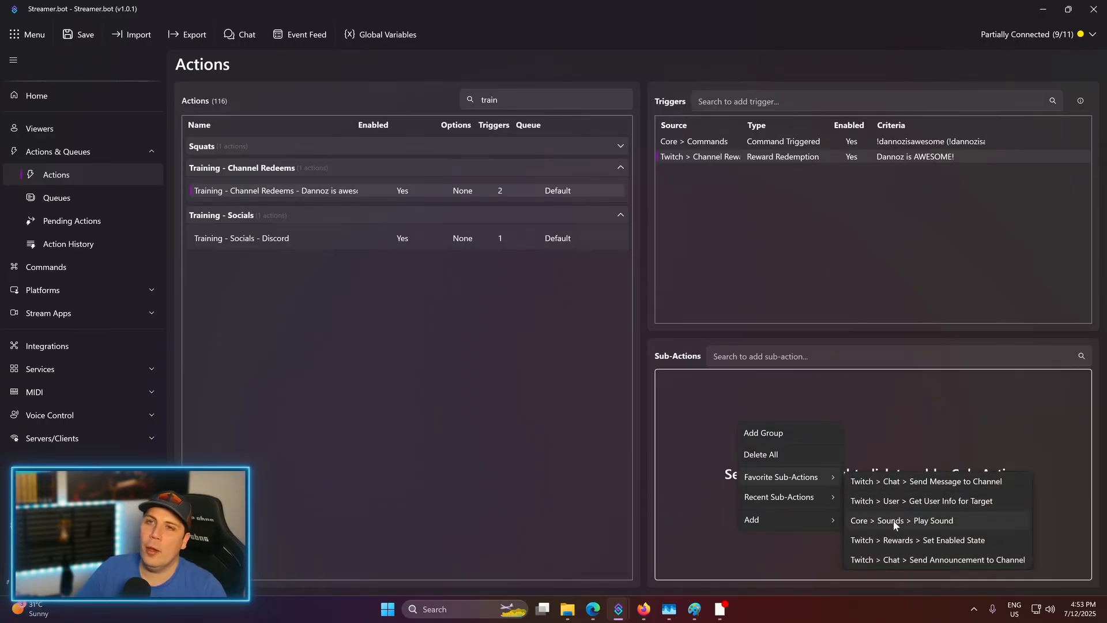
{"action": "left_click", "coordinate": [888, 561]}
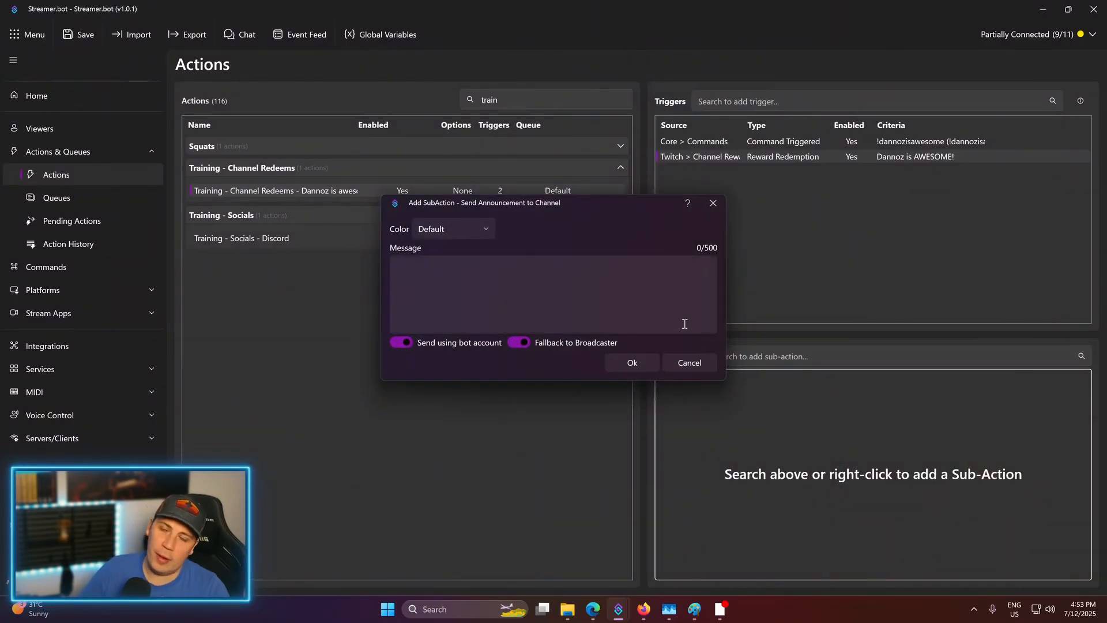
{"action": "left_click", "coordinate": [655, 292]}
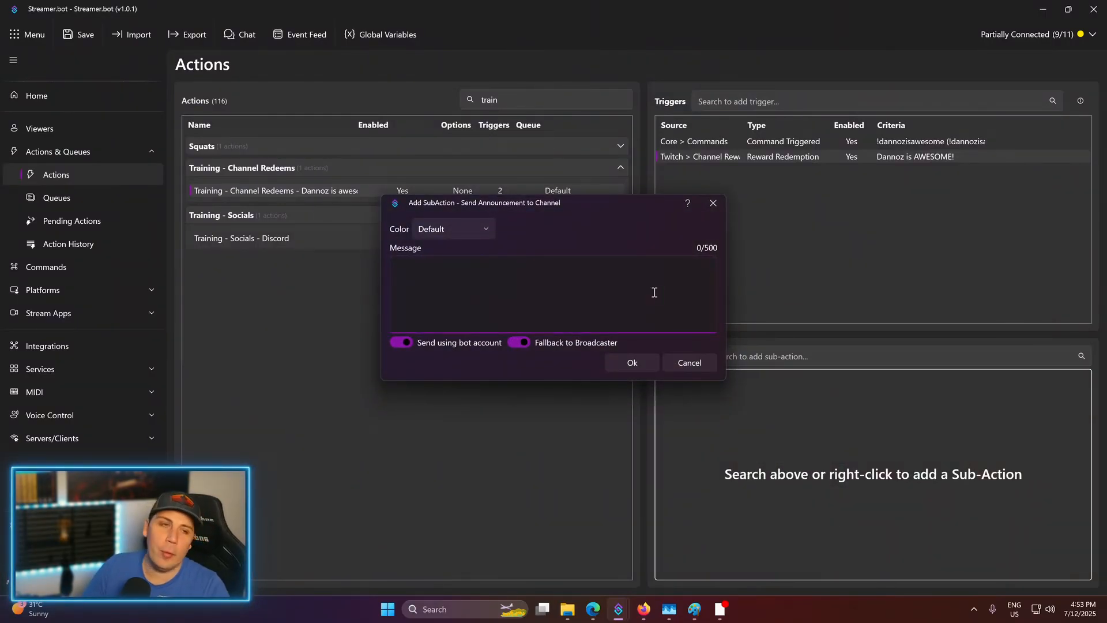
{"action": "type", "text": "DANNOZ IS AWESOME!"}
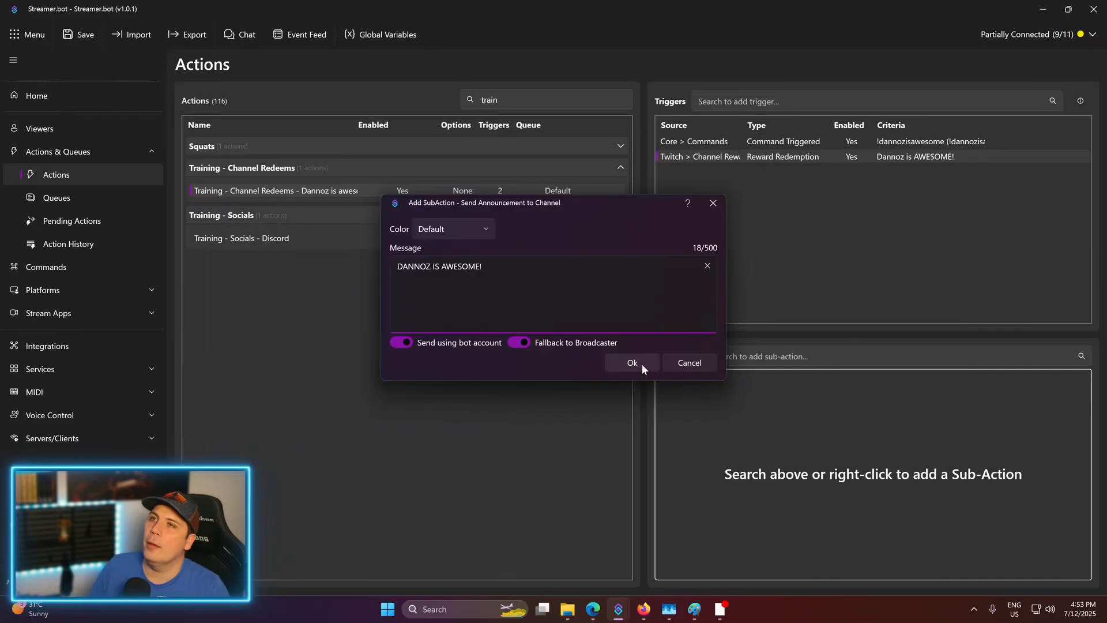
{"action": "left_click", "coordinate": [642, 367]}
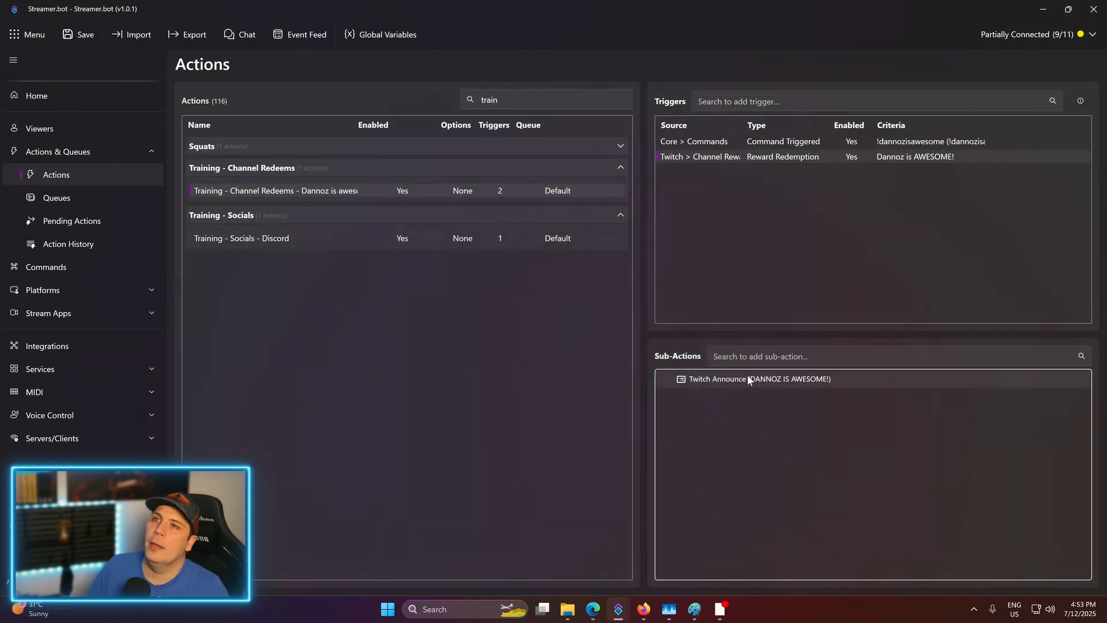
{"action": "right_click", "coordinate": [731, 407]}
{"action": "mouse_move", "coordinate": [773, 460]}
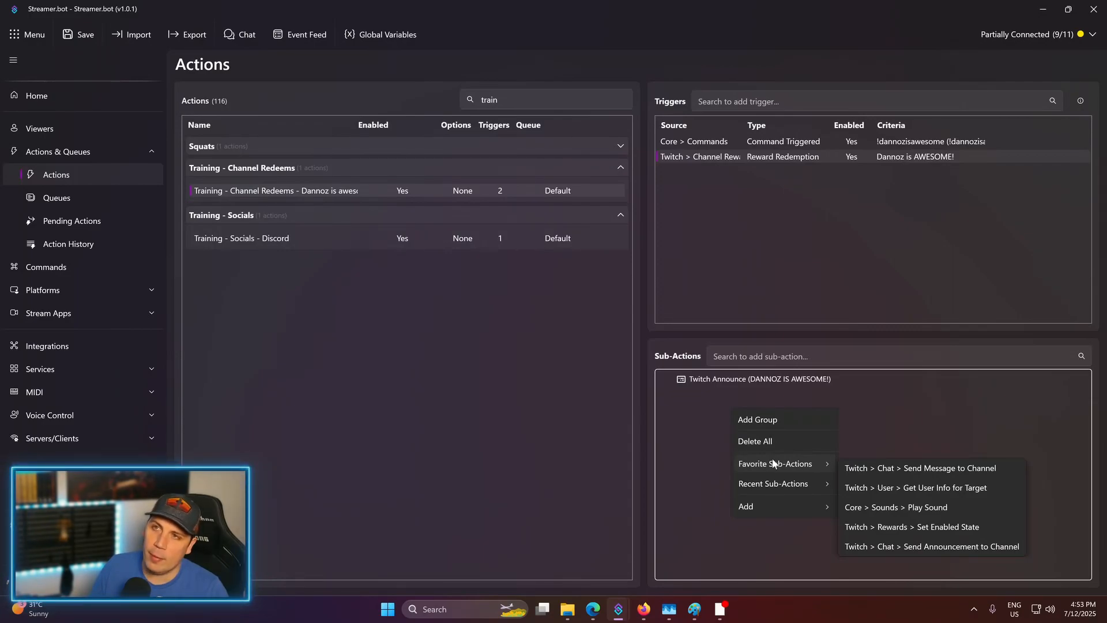
{"action": "left_click", "coordinate": [915, 428]}
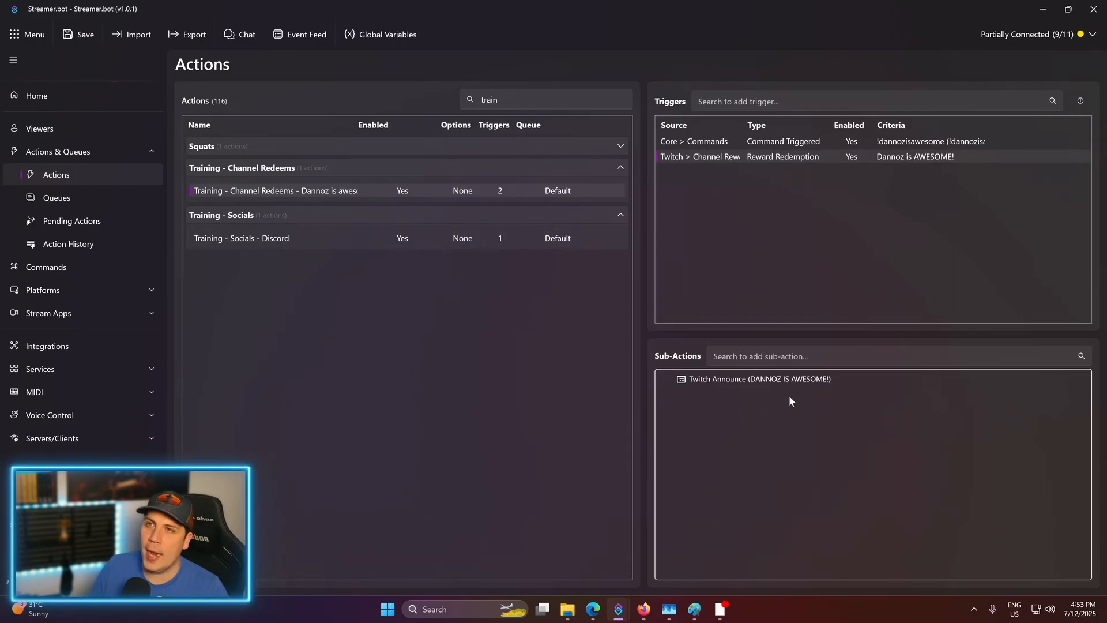
{"action": "right_click", "coordinate": [710, 375]}
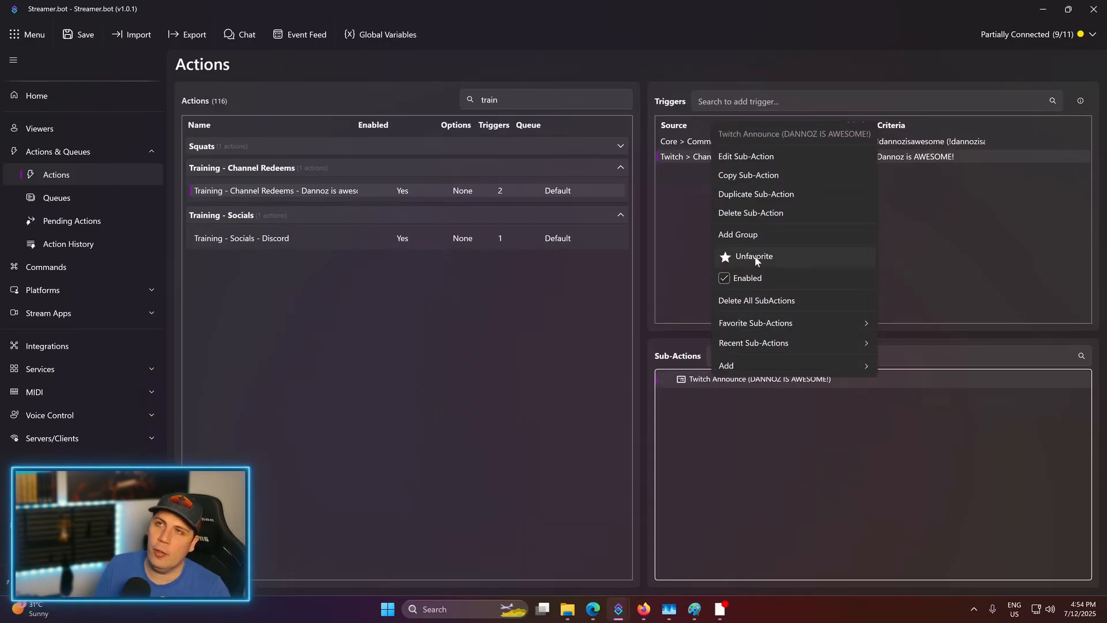
{"action": "left_click", "coordinate": [755, 256]}
{"action": "right_click", "coordinate": [711, 370]}
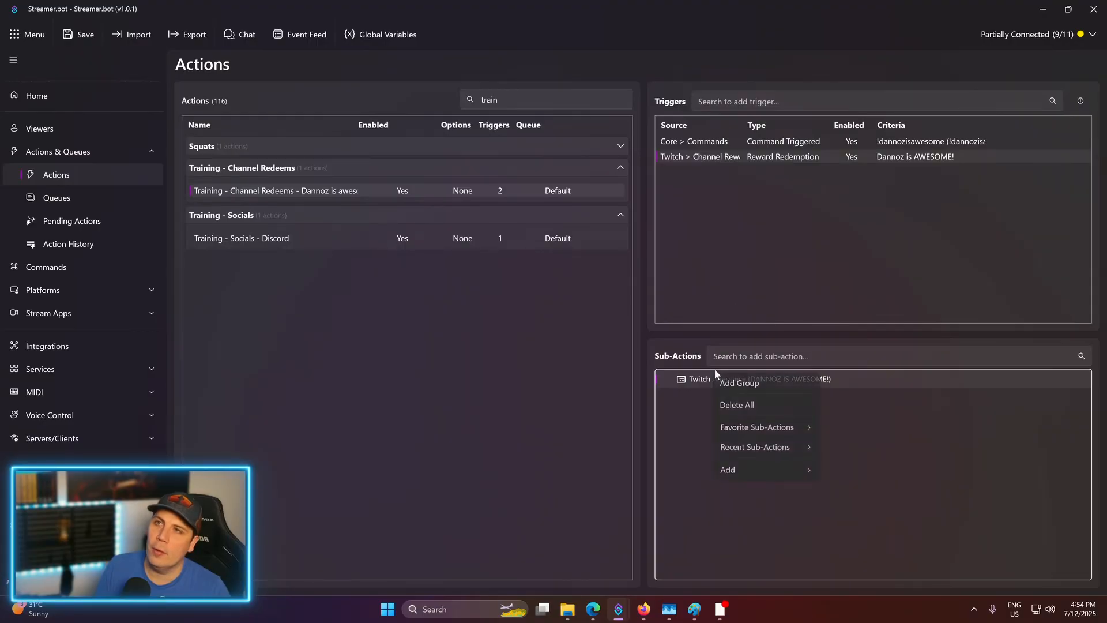
{"action": "right_click", "coordinate": [715, 376]}
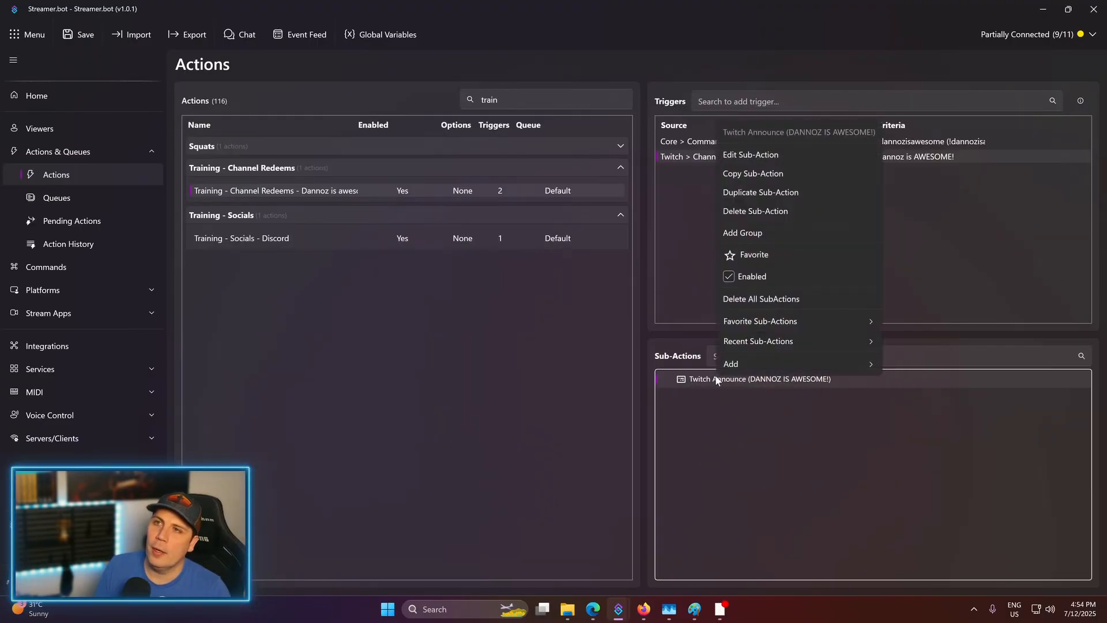
{"action": "left_click", "coordinate": [752, 257]}
{"action": "right_click", "coordinate": [718, 377]}
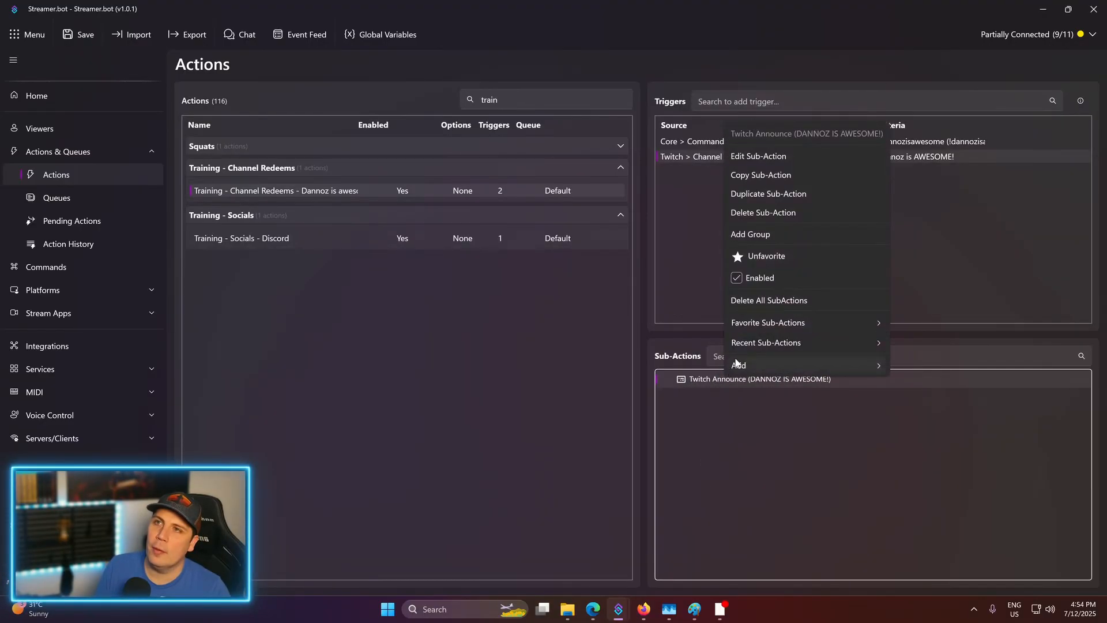
{"action": "left_click", "coordinate": [748, 363]}
{"action": "right_click", "coordinate": [745, 378]}
{"action": "left_click", "coordinate": [763, 258]}
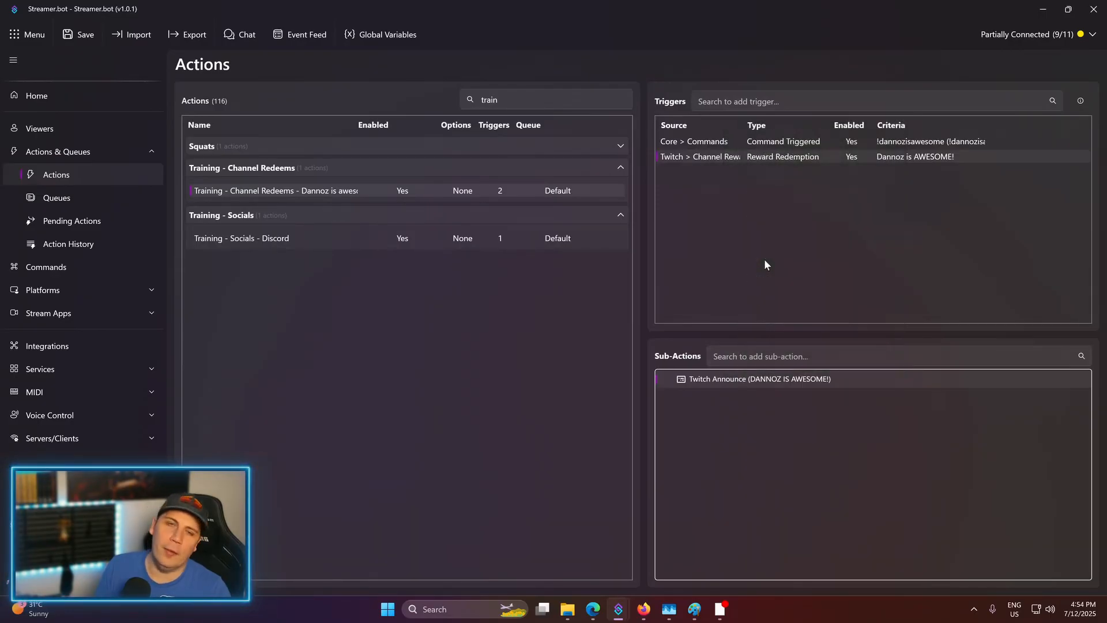
- Add a YouTube Send Message to Channel sub-action with the message 'DANNOZ IS AWESOME'
{"action": "right_click", "coordinate": [764, 411]}
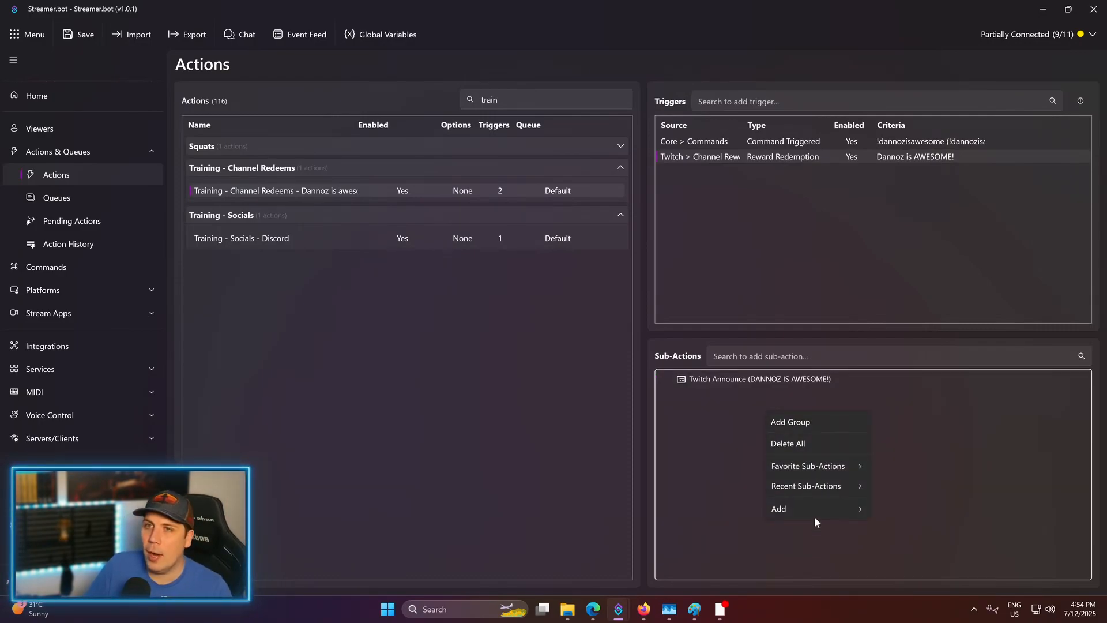
{"action": "mouse_move", "coordinate": [822, 503]}
{"action": "mouse_move", "coordinate": [900, 479]}
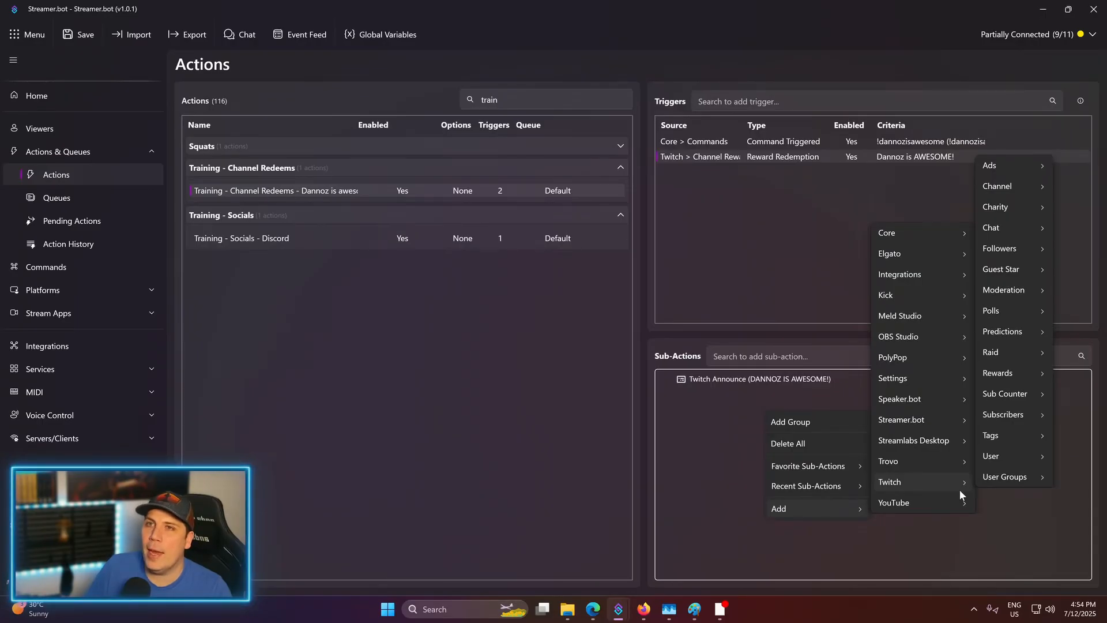
{"action": "mouse_move", "coordinate": [928, 502]}
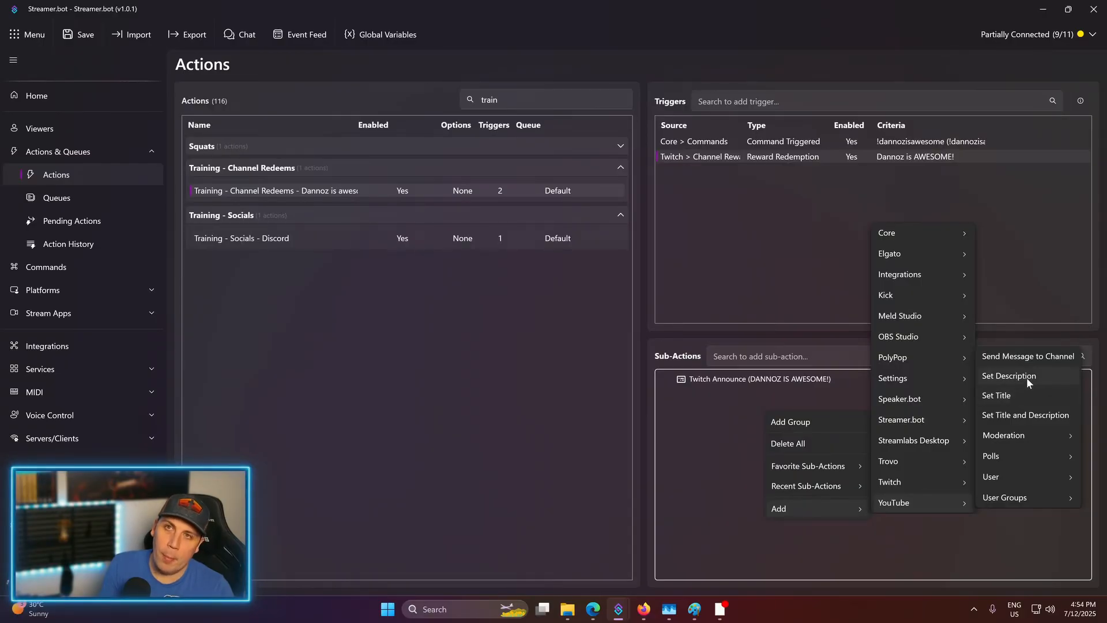
{"action": "left_click", "coordinate": [1032, 356]}
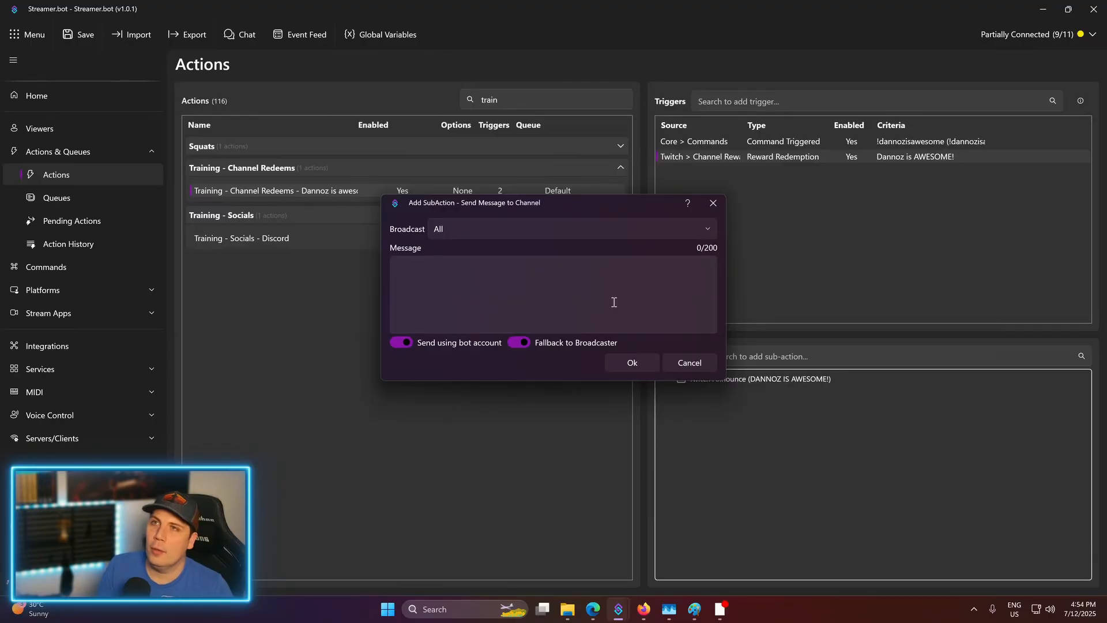
{"action": "left_click", "coordinate": [584, 263]}
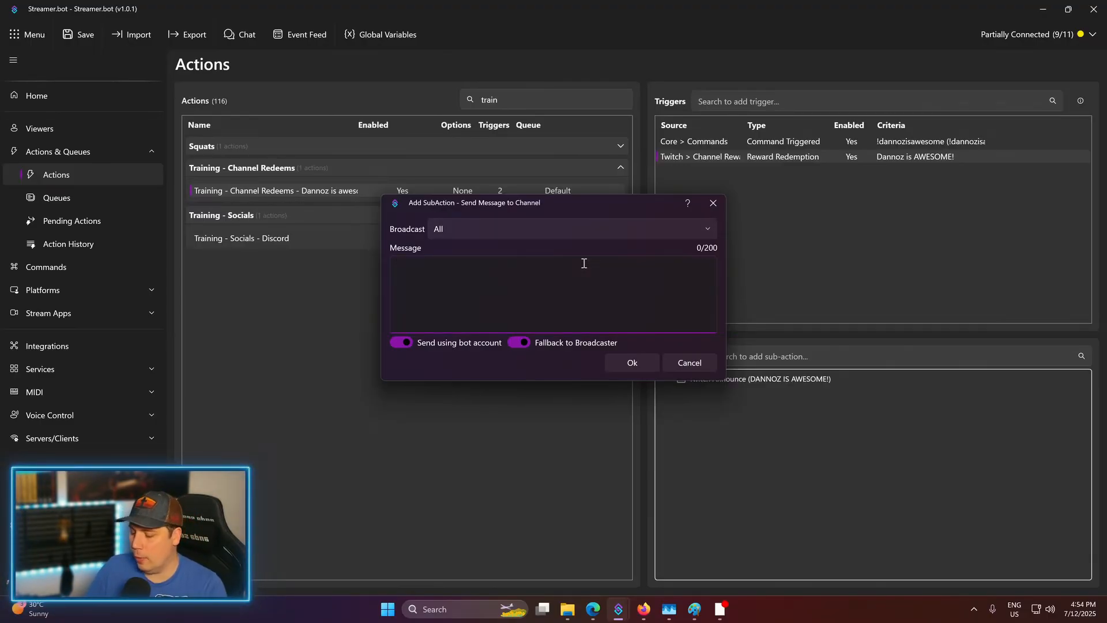
{"action": "type", "text": "DANNOZ IS AWESOME!"}
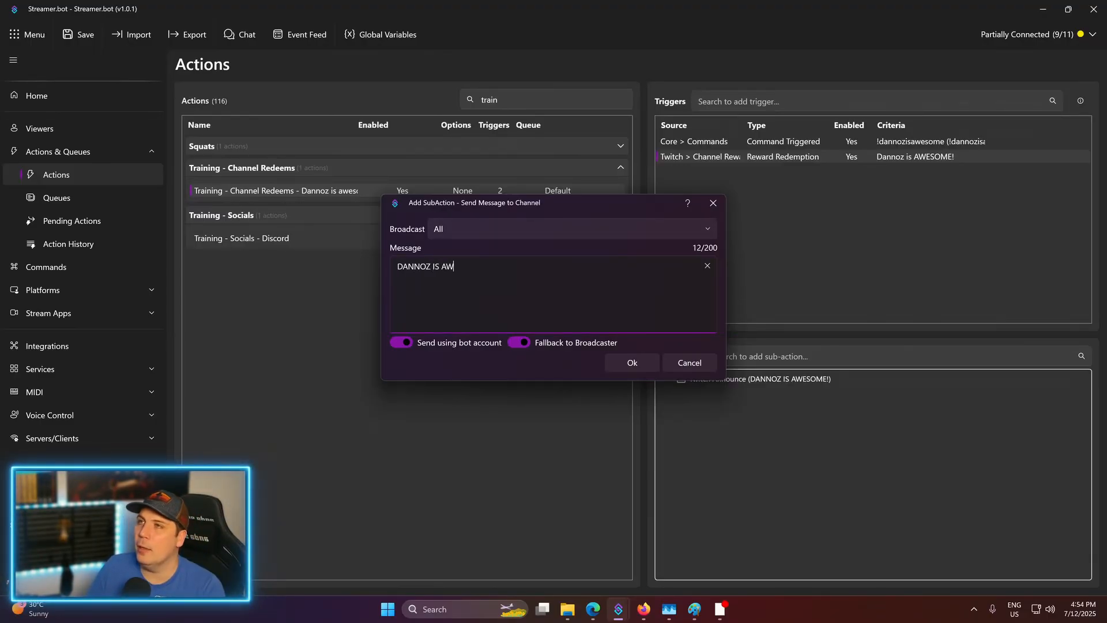
{"action": "left_click", "coordinate": [642, 359]}
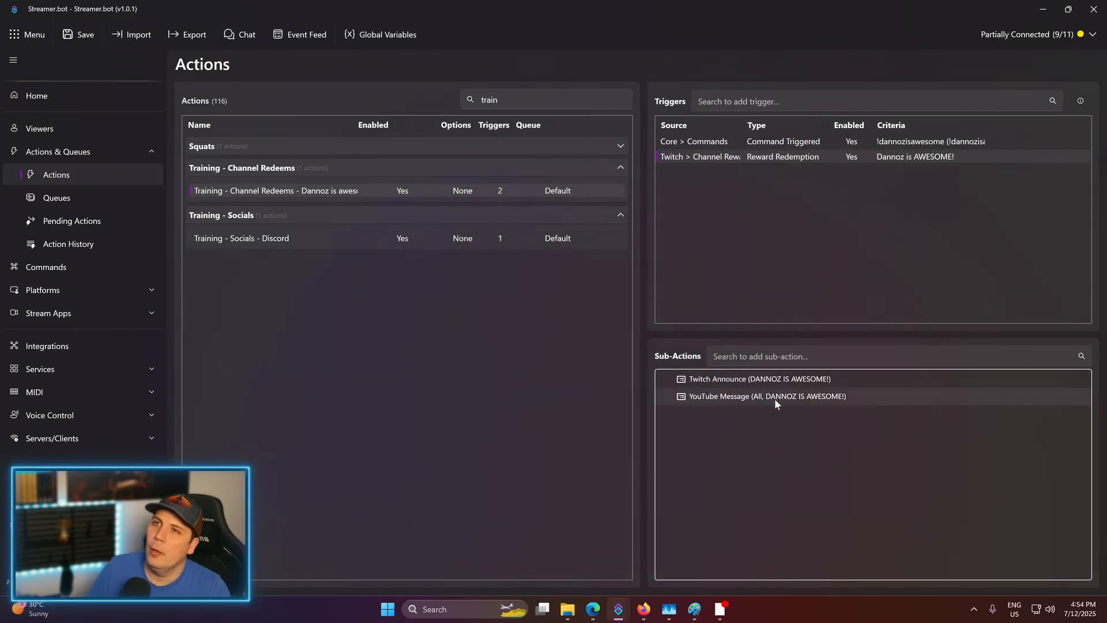
- Bring up the sub-action menu again, then dismiss it without adding anything
{"action": "right_click", "coordinate": [773, 440]}
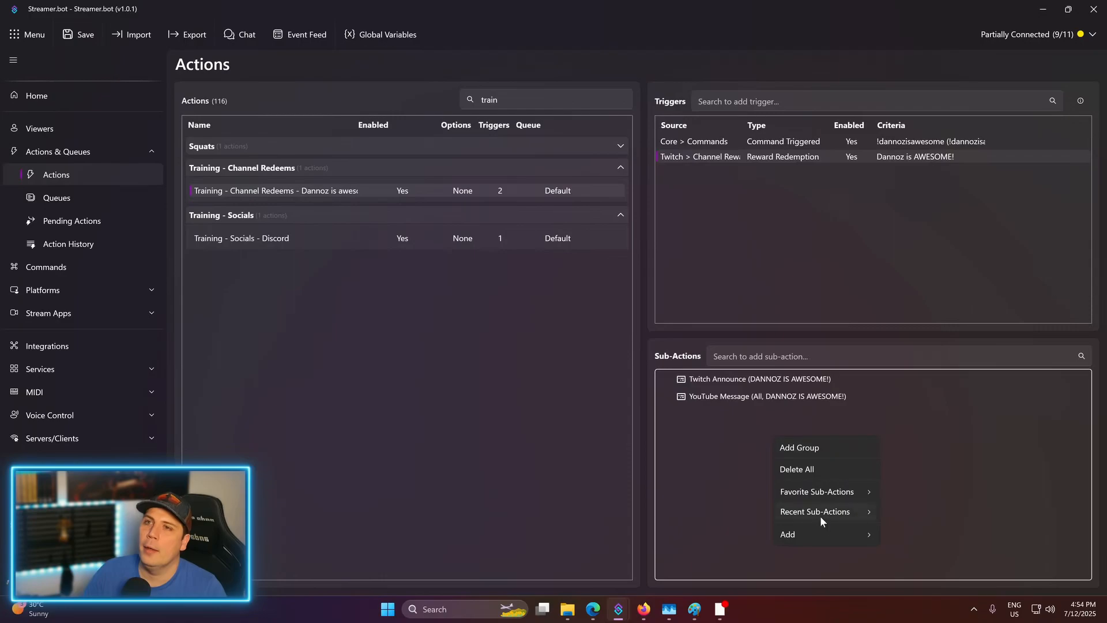
{"action": "key", "text": "Escape"}
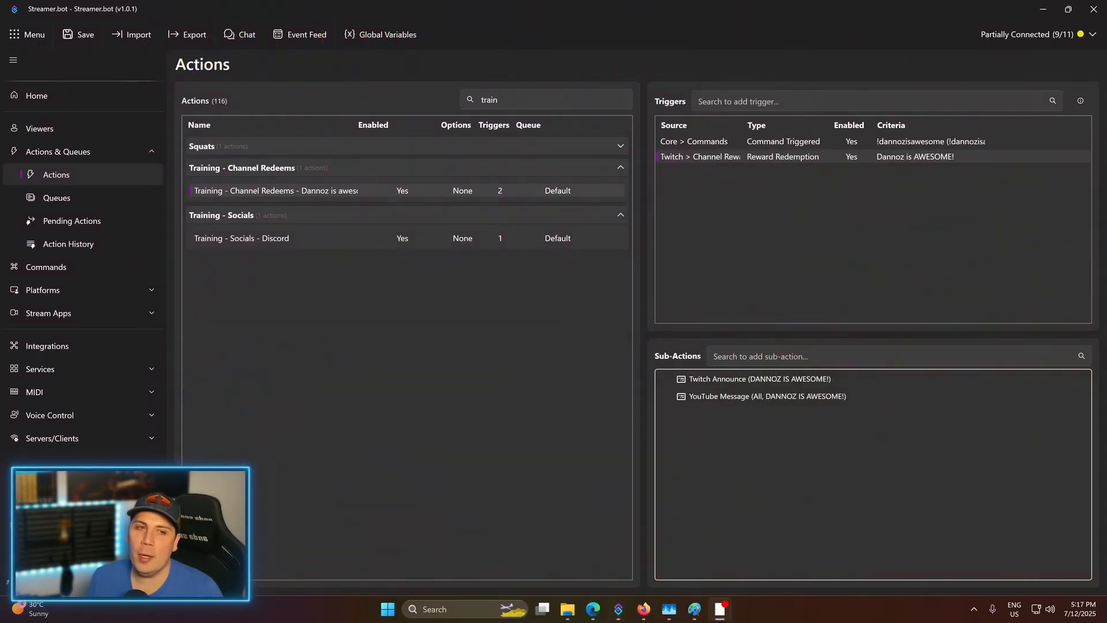
- Add an OBS Set Source Visibility State sub-action making DANNOZ_IS_AWESOME visible in record_window
{"action": "right_click", "coordinate": [806, 414]}
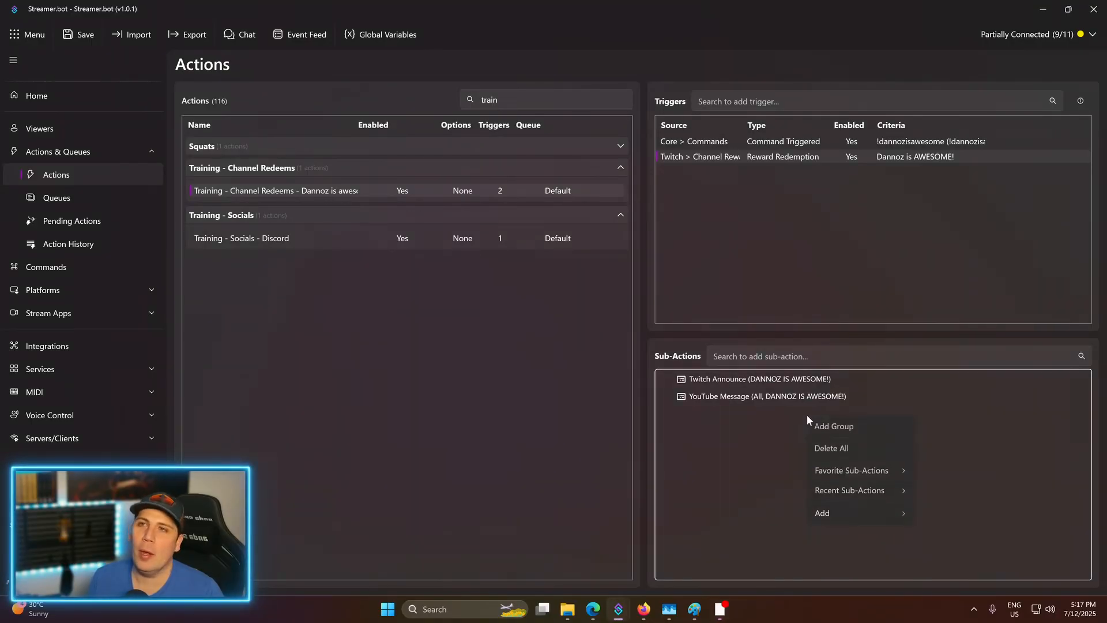
{"action": "mouse_move", "coordinate": [832, 511]}
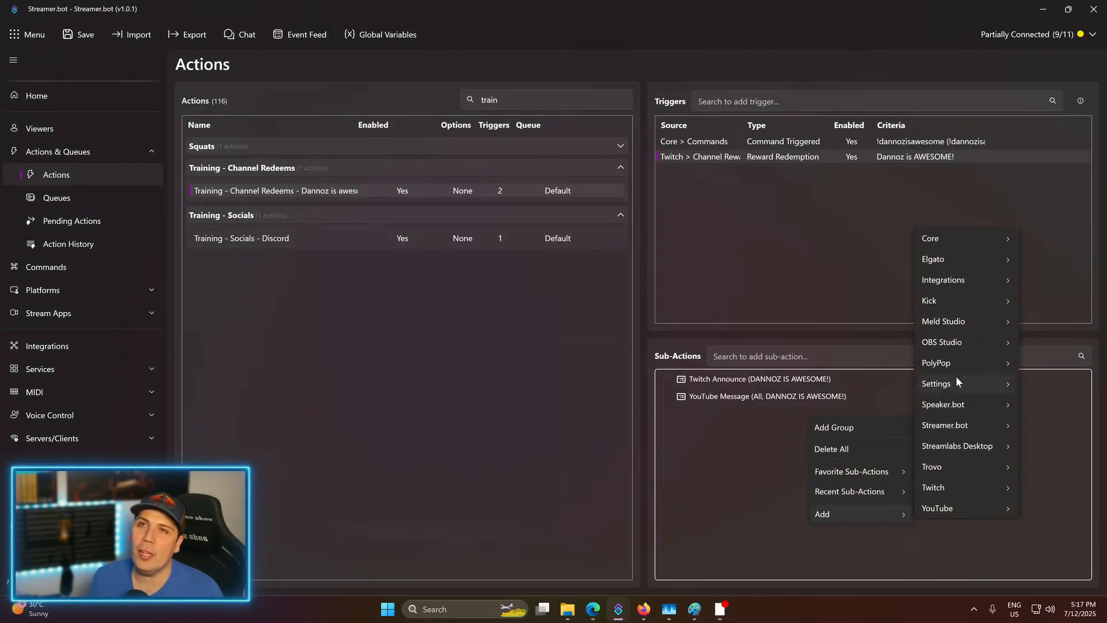
{"action": "mouse_move", "coordinate": [949, 342]}
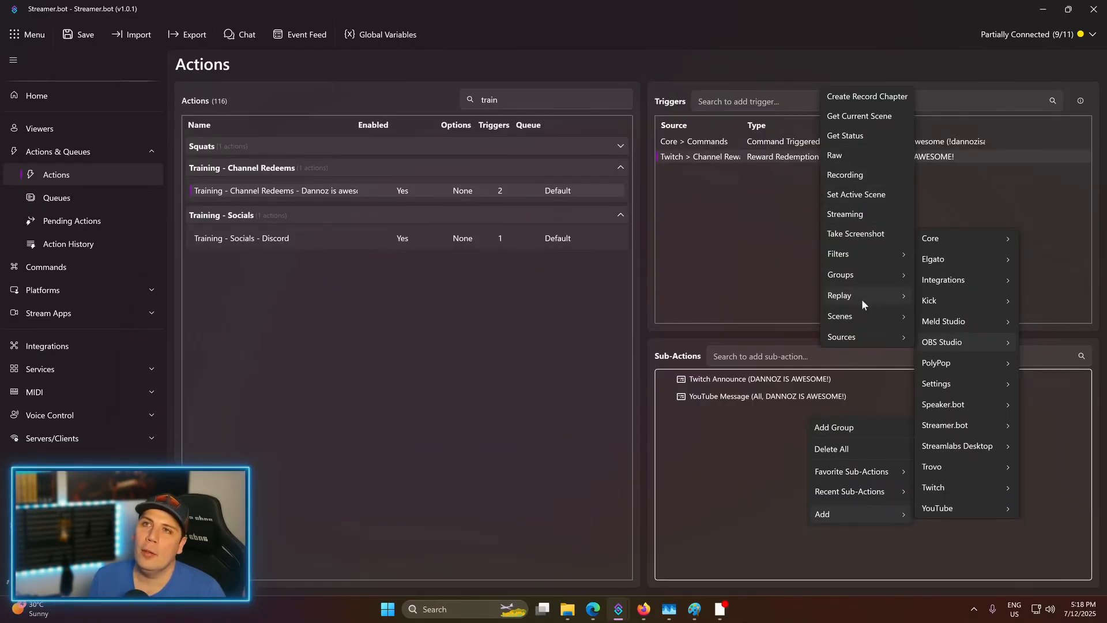
{"action": "mouse_move", "coordinate": [856, 334]}
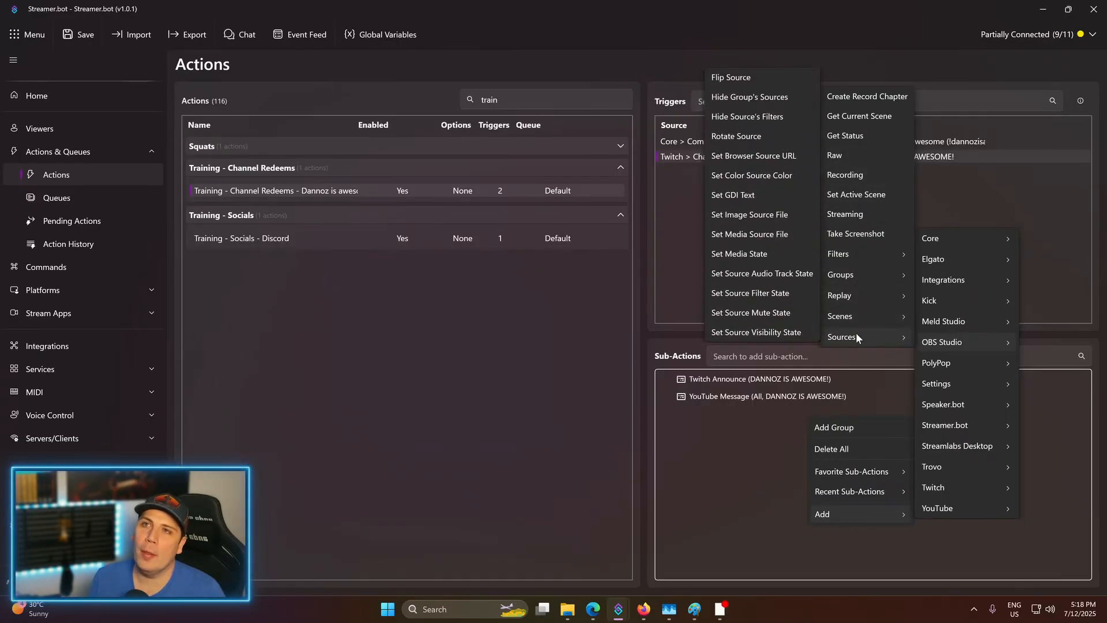
{"action": "left_click", "coordinate": [779, 332]}
{"action": "left_click", "coordinate": [650, 270]}
{"action": "left_click", "coordinate": [708, 296]}
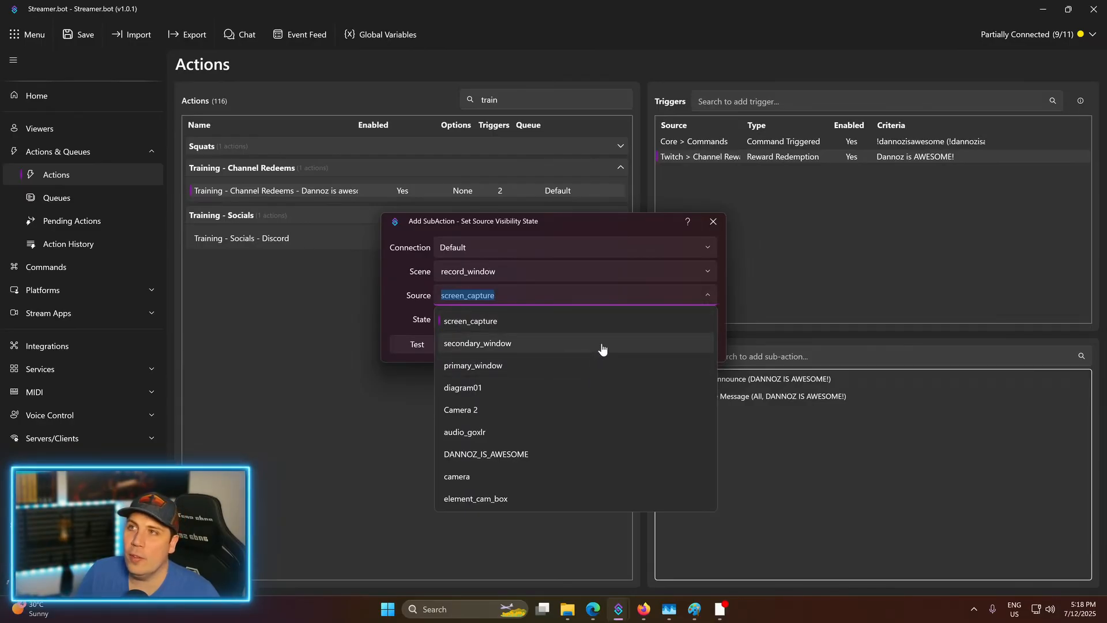
{"action": "left_click", "coordinate": [534, 455]}
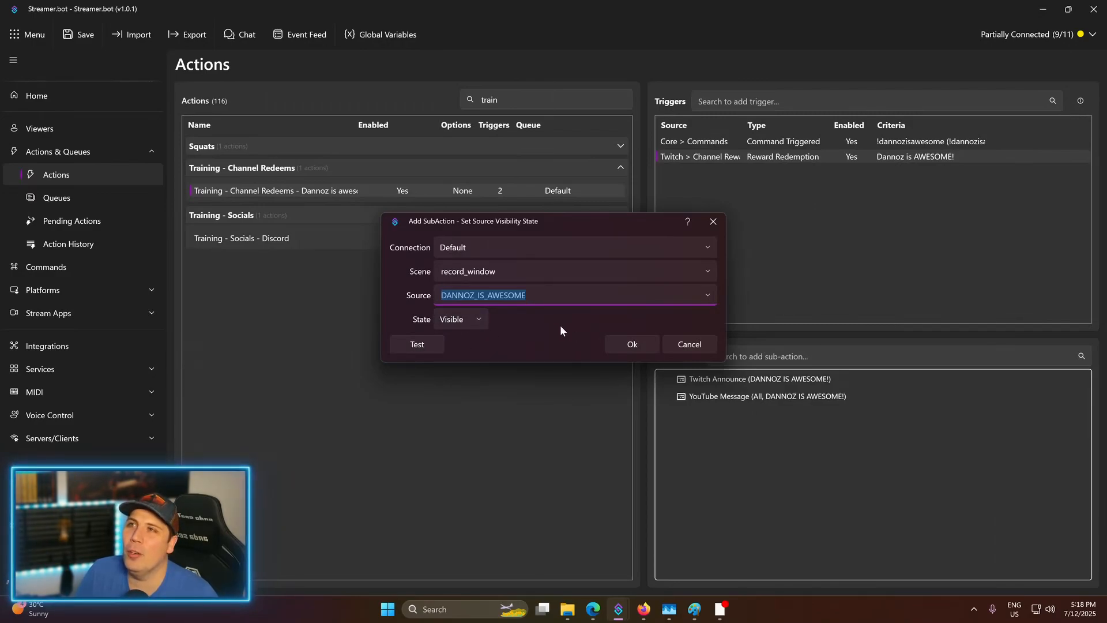
{"action": "left_click", "coordinate": [617, 344]}
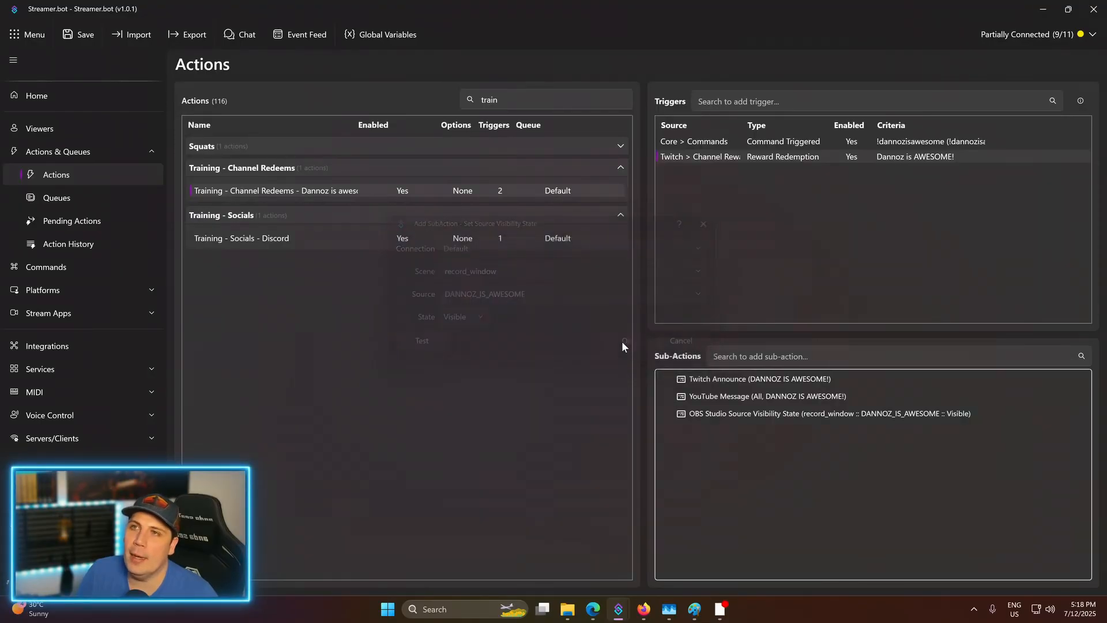
- Select the new visibility step, then bring up the Chat window with its message box focused
{"action": "left_click", "coordinate": [780, 411]}
{"action": "mouse_move", "coordinate": [619, 605]}
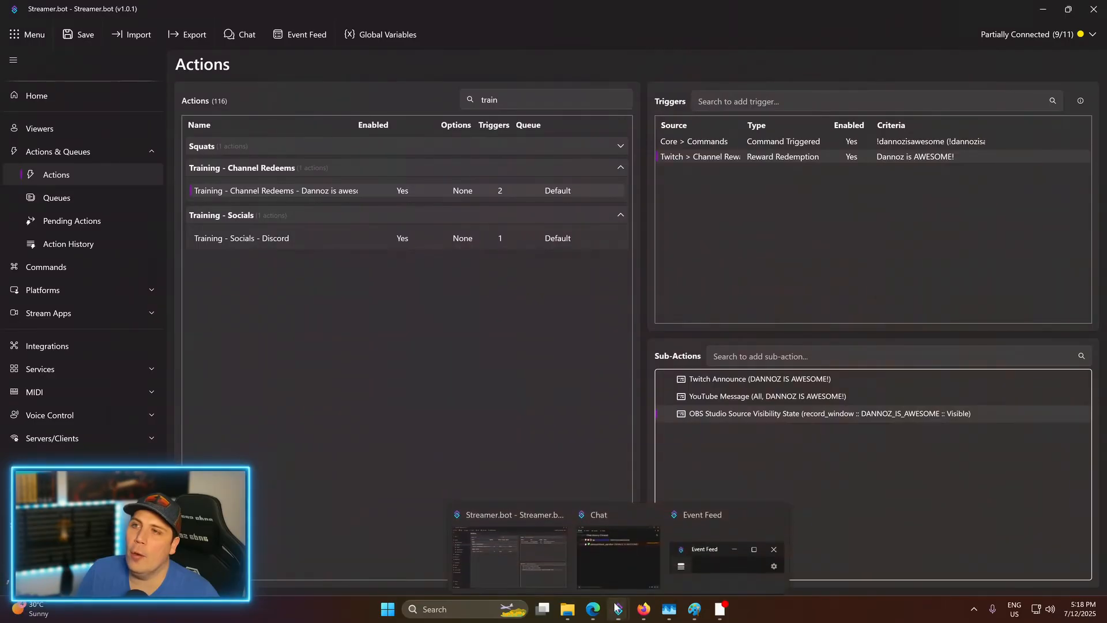
{"action": "left_click", "coordinate": [614, 550]}
{"action": "left_click", "coordinate": [601, 415]}
- Send !dannozisawesome in chat to fire the action and show the overlay, then return to the editor
{"action": "type", "text": "!dannoz"}
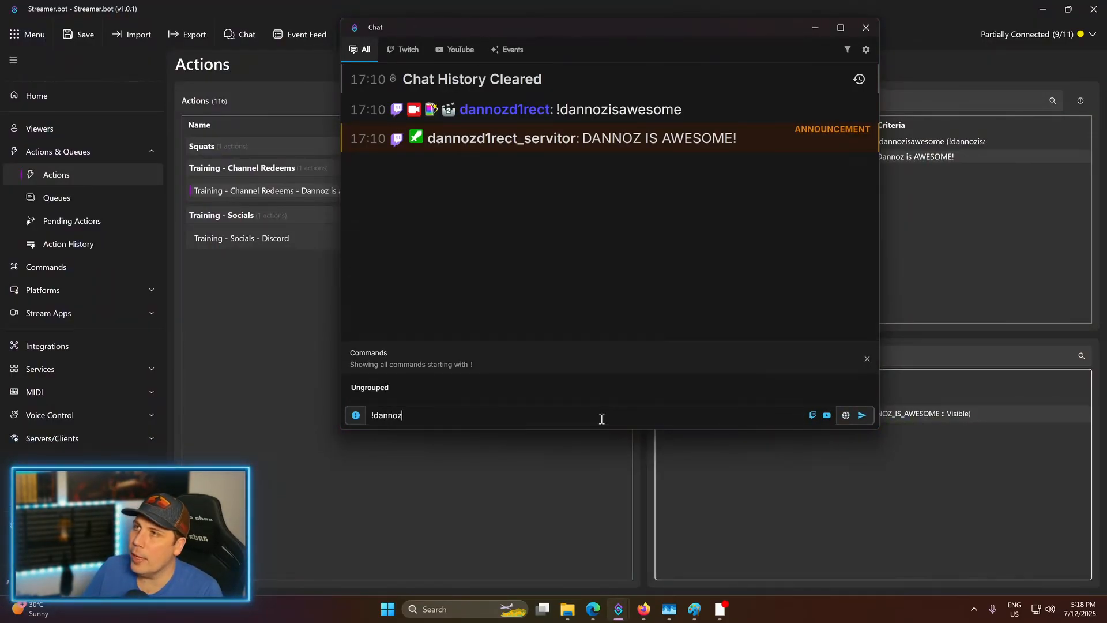
{"action": "type", "text": "isawesome"}
{"action": "key", "text": "Return"}
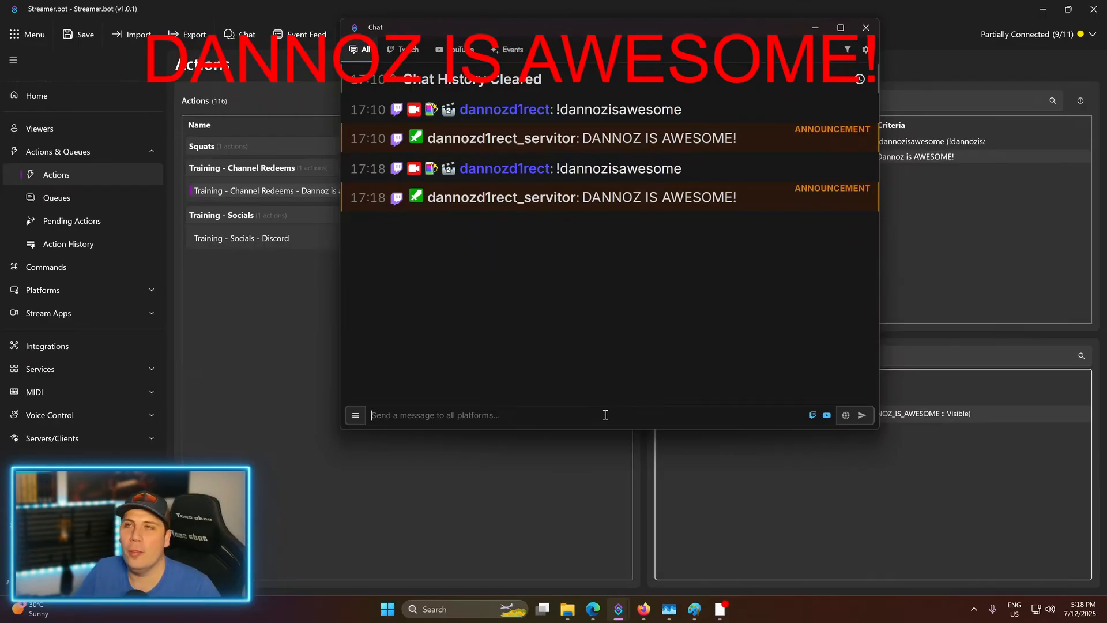
{"action": "left_click", "coordinate": [829, 461]}
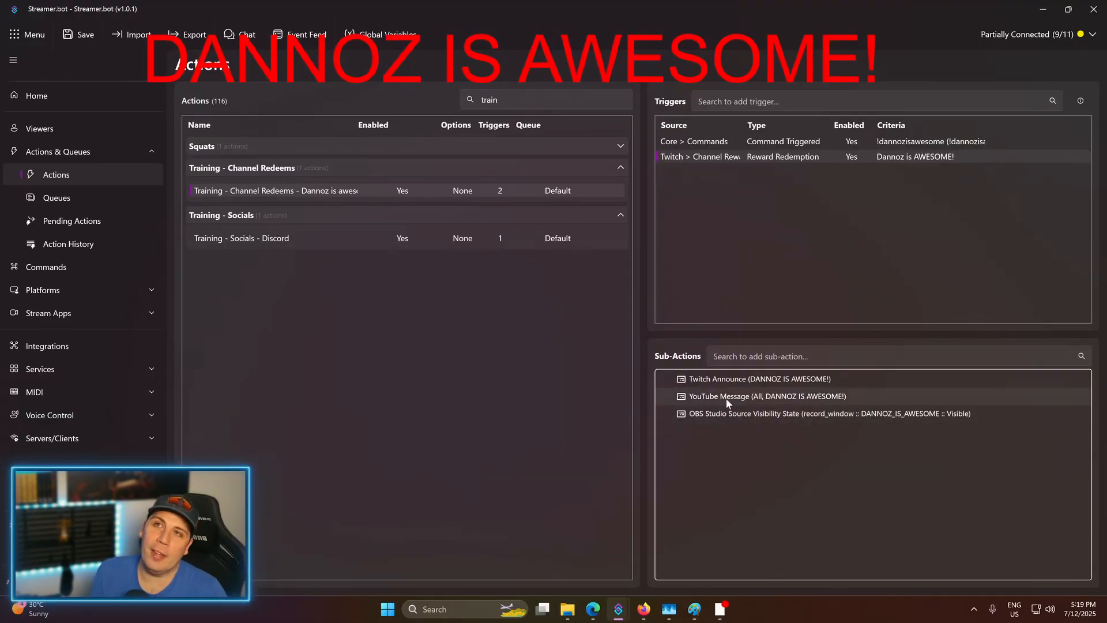
{"action": "right_click", "coordinate": [796, 460]}
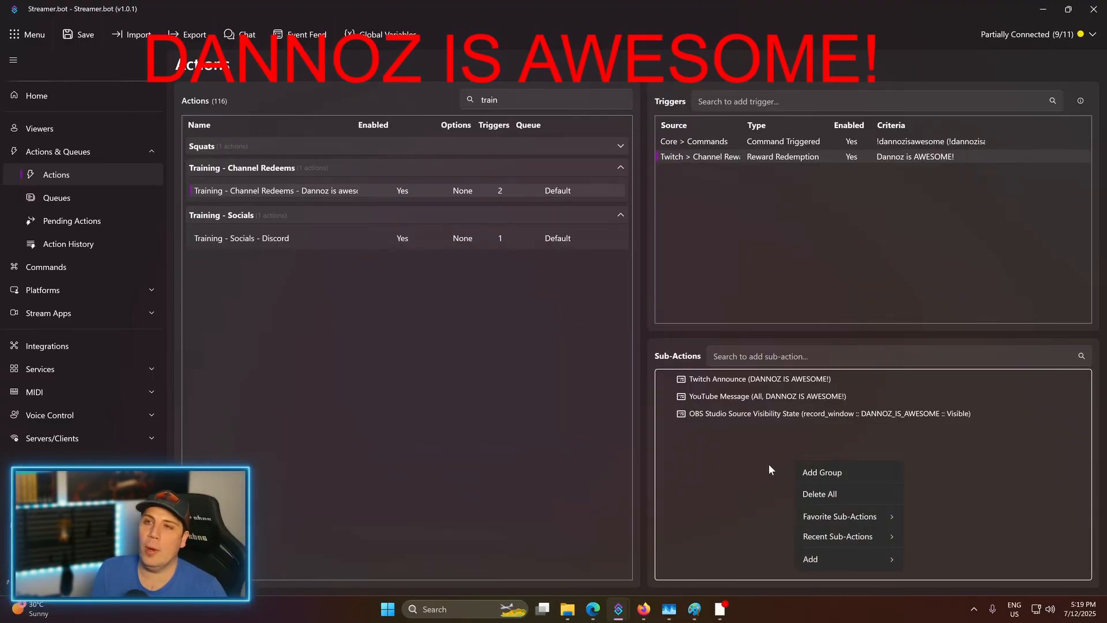
- Add an OBS Set GDI Text sub-action setting DANNOZ_IS_AWESOME's text to 'DANNOS IS NOT AWESOME'
{"action": "mouse_move", "coordinate": [829, 555]}
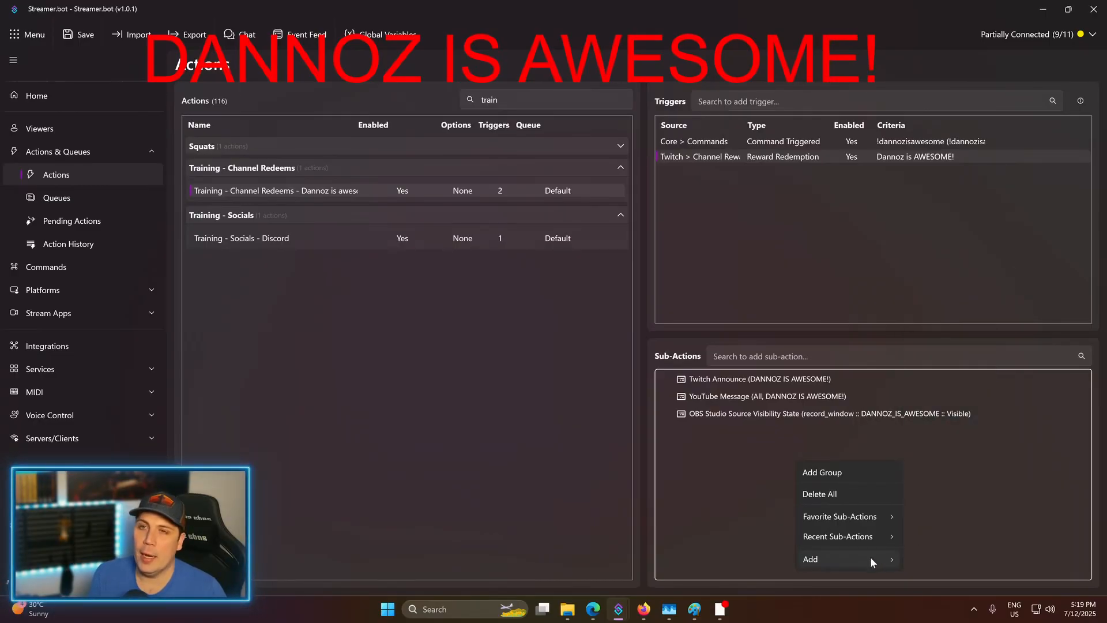
{"action": "mouse_move", "coordinate": [870, 556]}
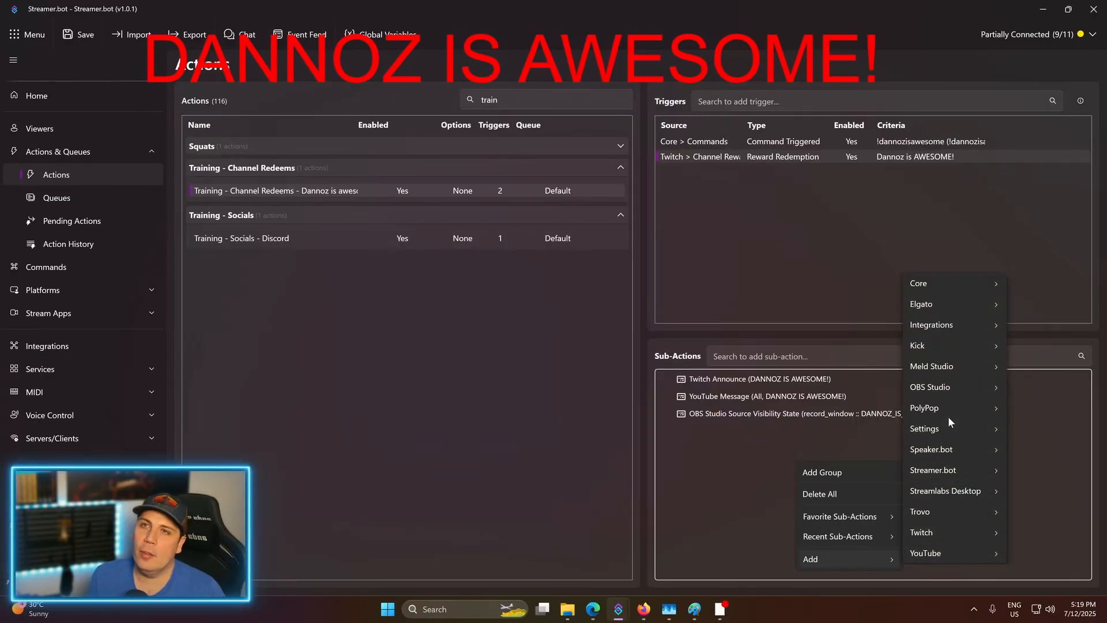
{"action": "mouse_move", "coordinate": [950, 384]}
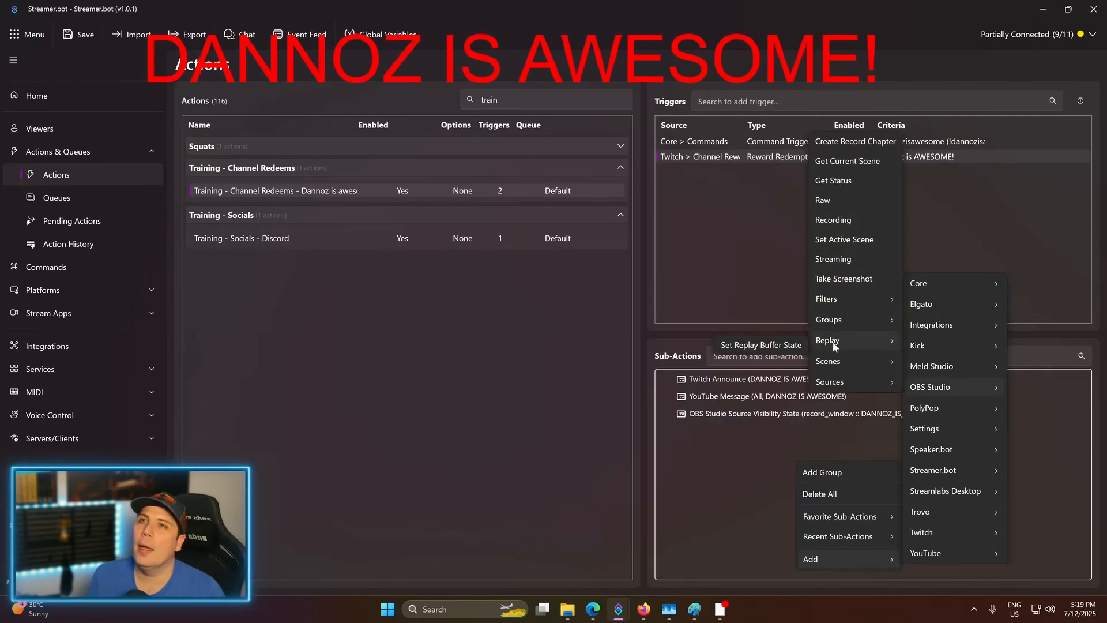
{"action": "mouse_move", "coordinate": [836, 382]}
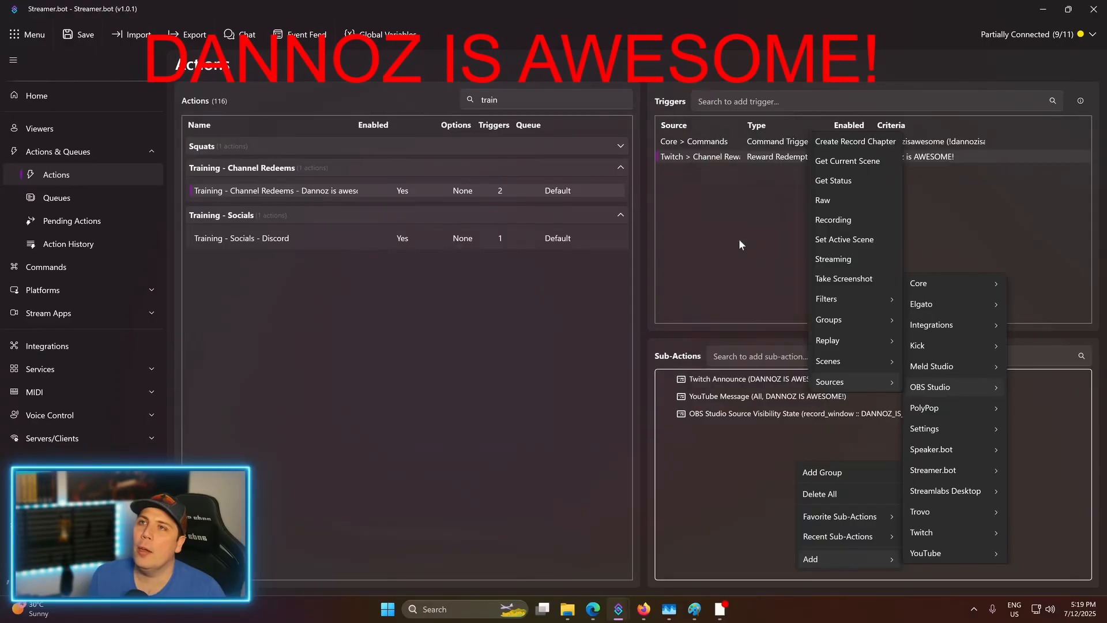
{"action": "left_click", "coordinate": [738, 240]}
{"action": "type", "text": "D"}
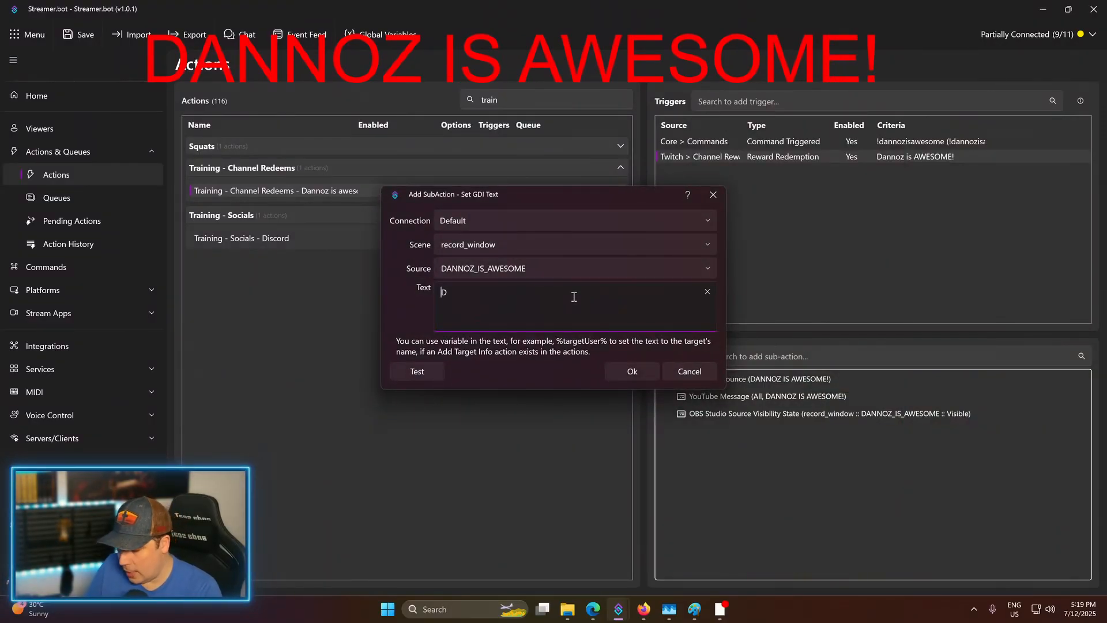
{"action": "type", "text": "ANNOS IS "}
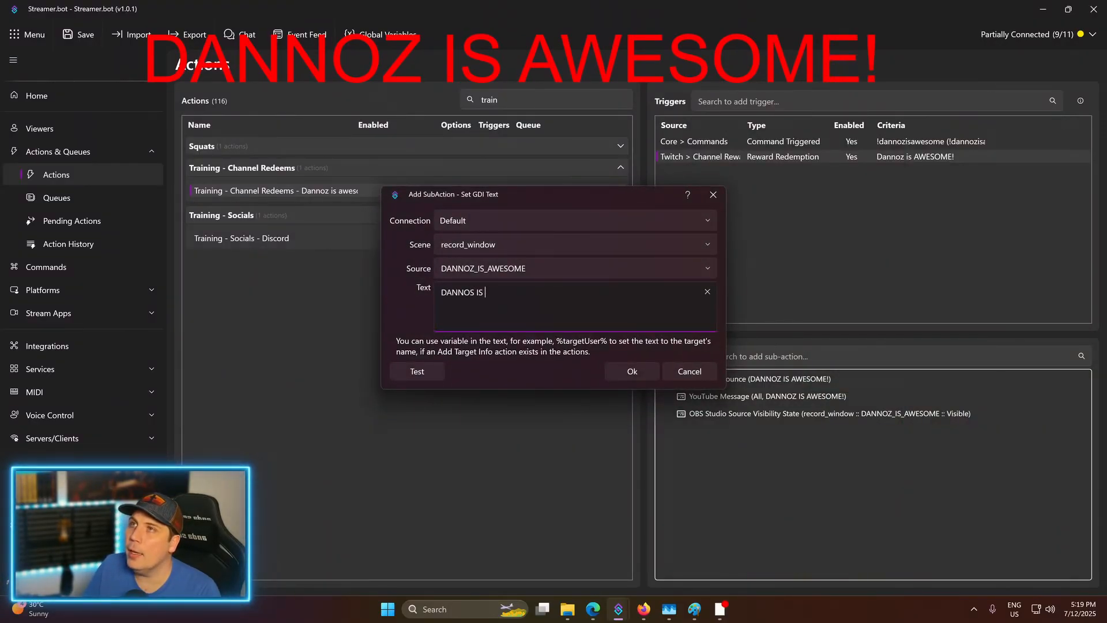
{"action": "type", "text": "NOT AWESOME"}
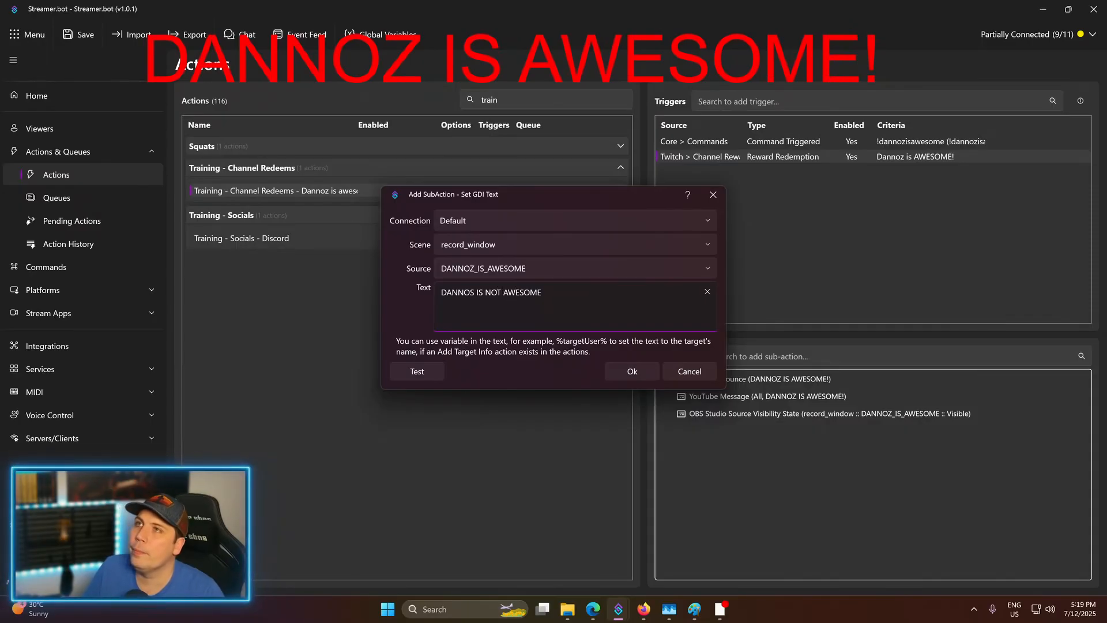
{"action": "left_click", "coordinate": [635, 375]}
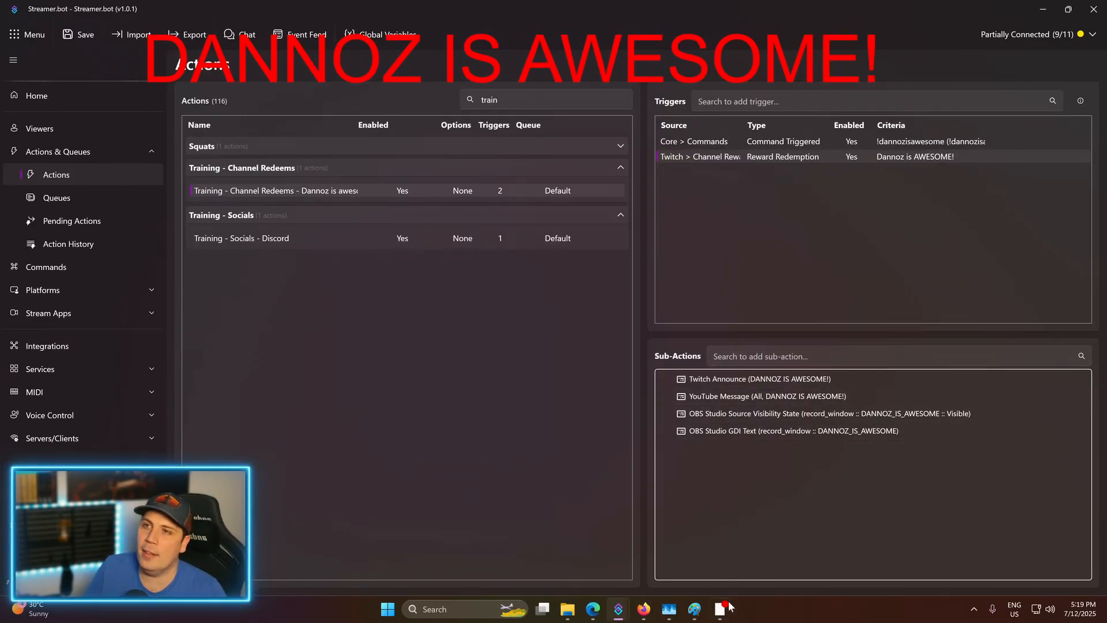
- Send !dannozisawesome from Chat again to show 'DANNOS IS NOT AWESOME', then return to the editor
{"action": "mouse_move", "coordinate": [618, 605]}
{"action": "left_click", "coordinate": [580, 520]}
{"action": "type", "text": "!dannozisawesome"}
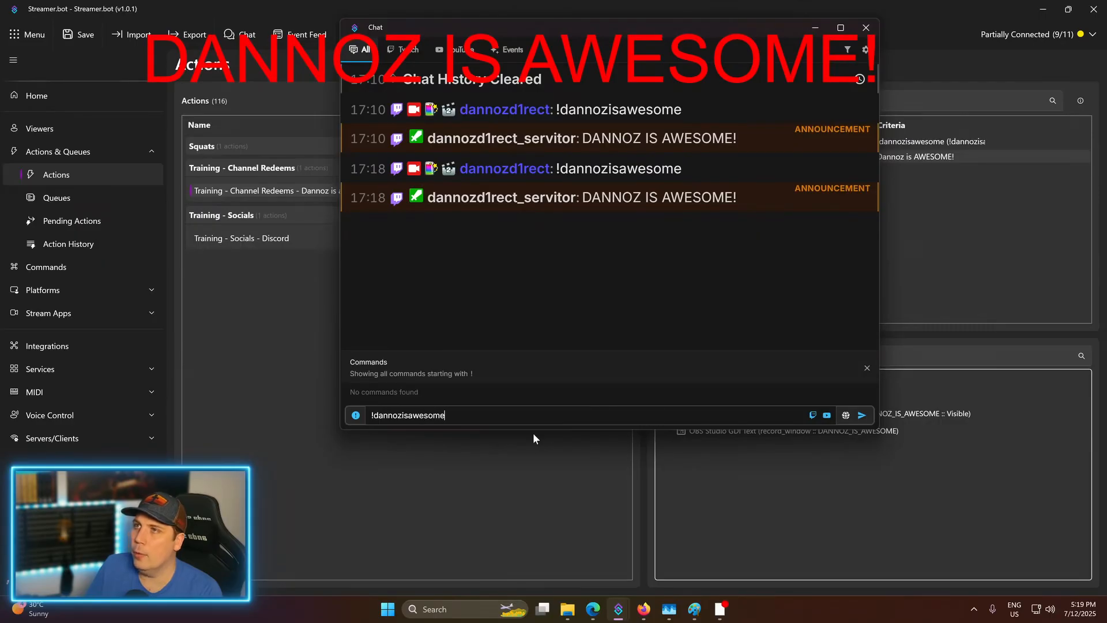
{"action": "key", "text": "Return"}
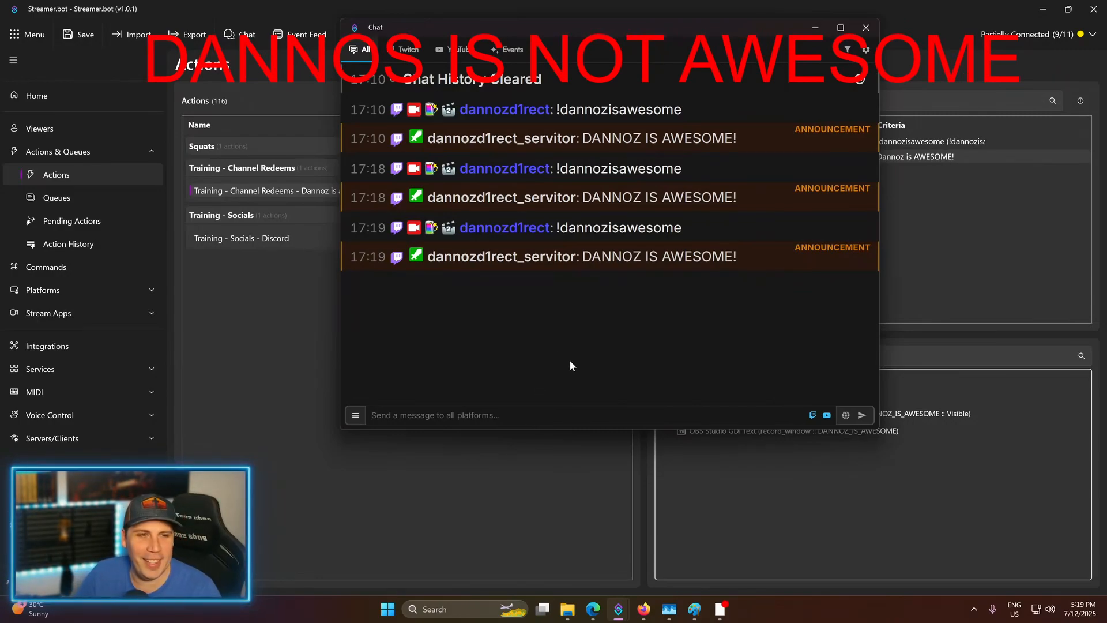
{"action": "left_click", "coordinate": [746, 456]}
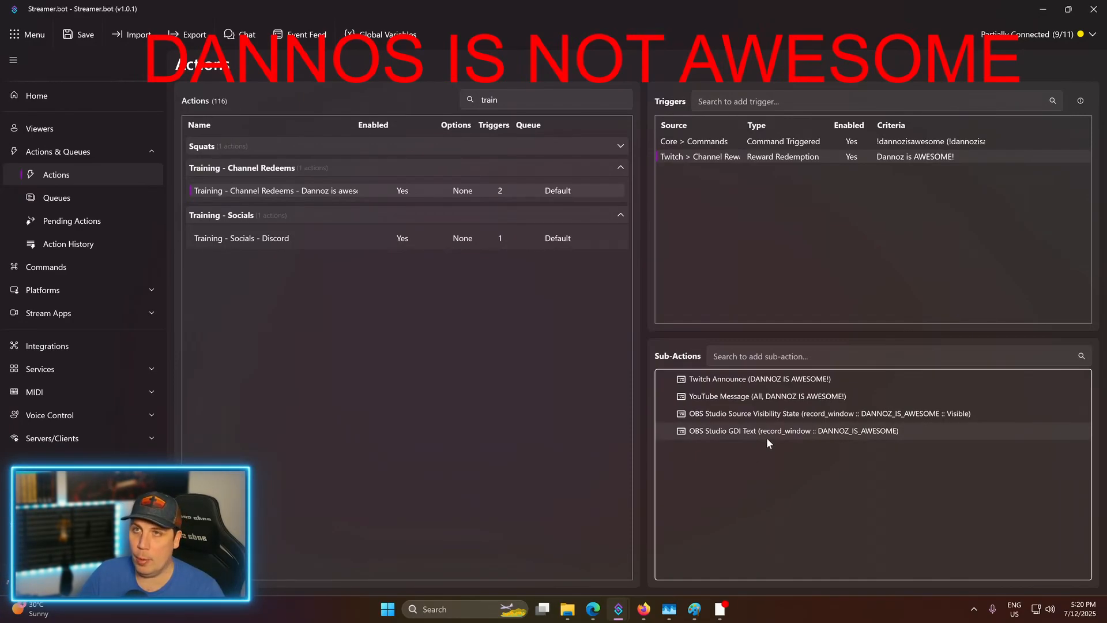
- Add a Set Source Visibility State sub-action hiding DANNOZ_IS_AWESOME in record_window, then bring up Chat
{"action": "left_click", "coordinate": [800, 430]}
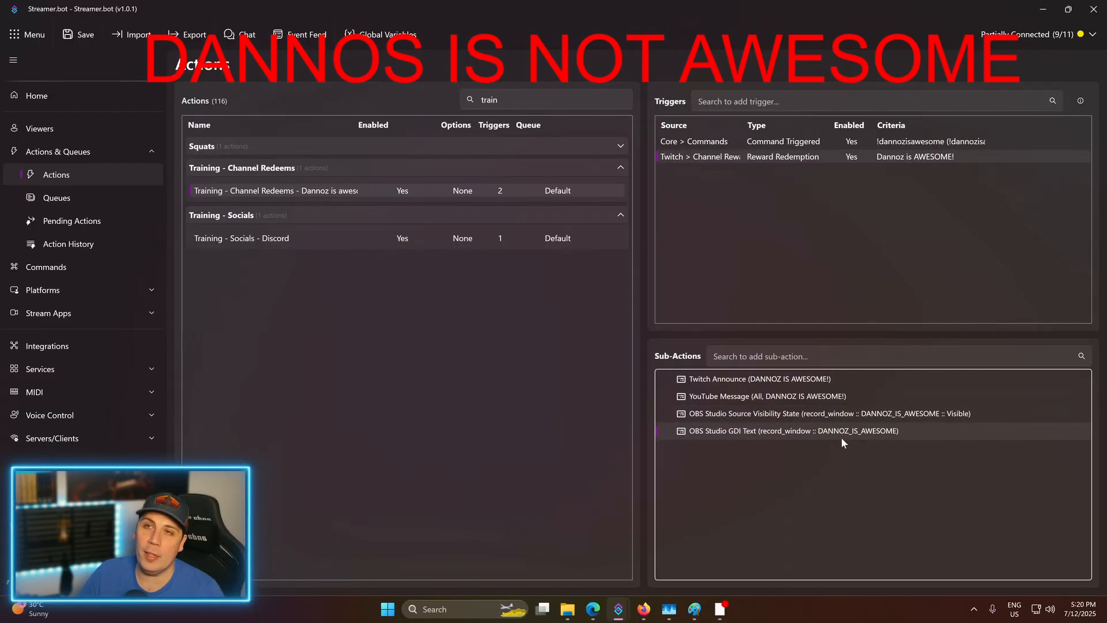
{"action": "right_click", "coordinate": [737, 468]}
{"action": "mouse_move", "coordinate": [762, 570]}
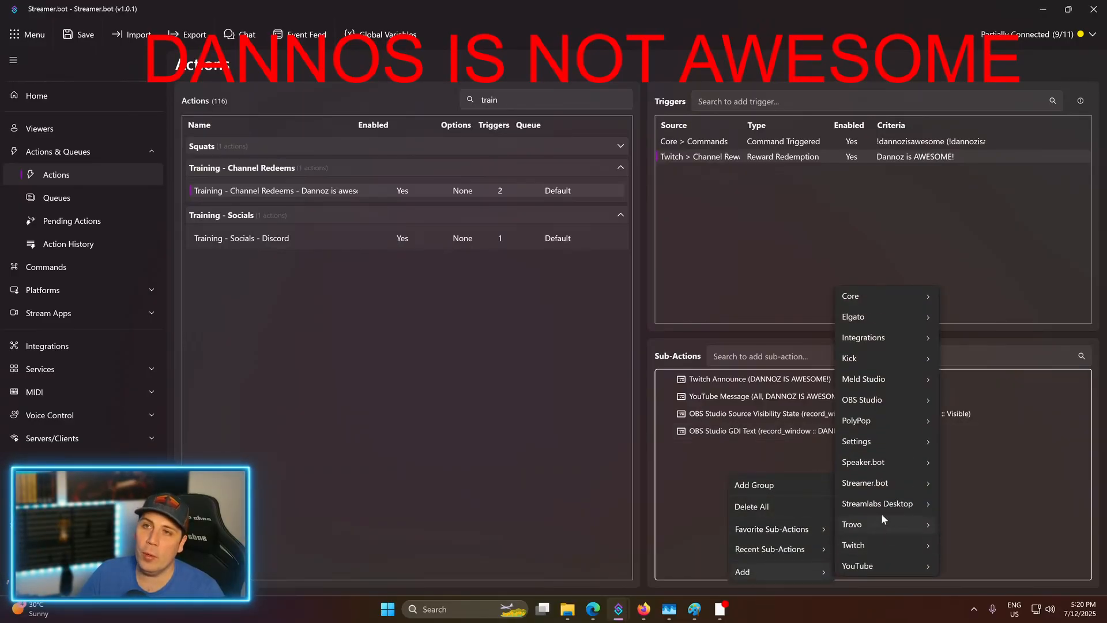
{"action": "mouse_move", "coordinate": [870, 398]}
{"action": "mouse_move", "coordinate": [960, 394]}
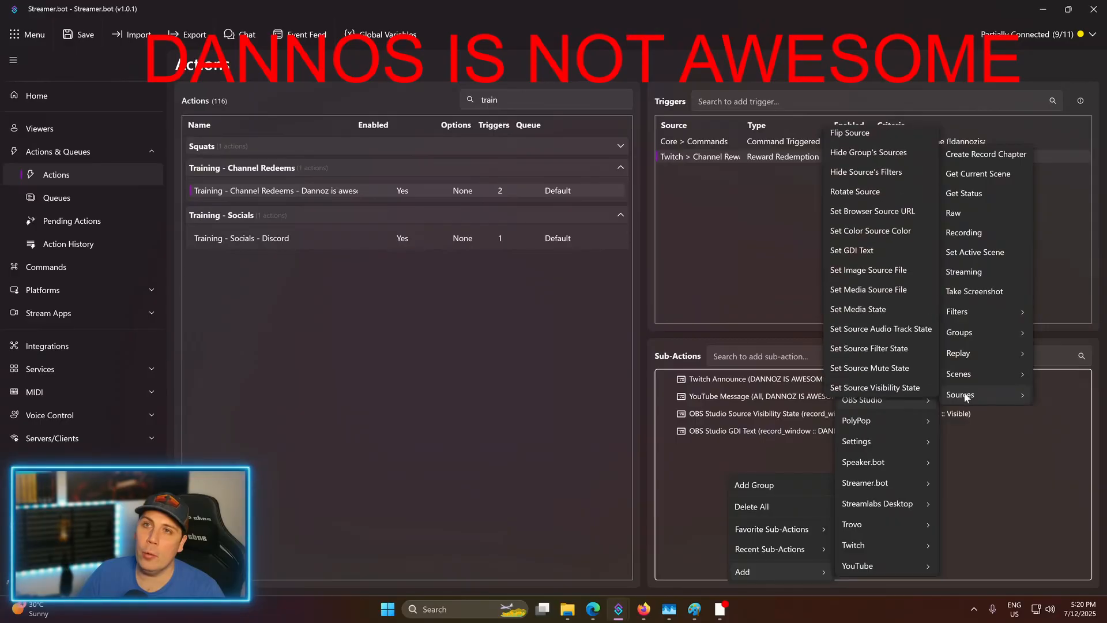
{"action": "left_click", "coordinate": [884, 390]}
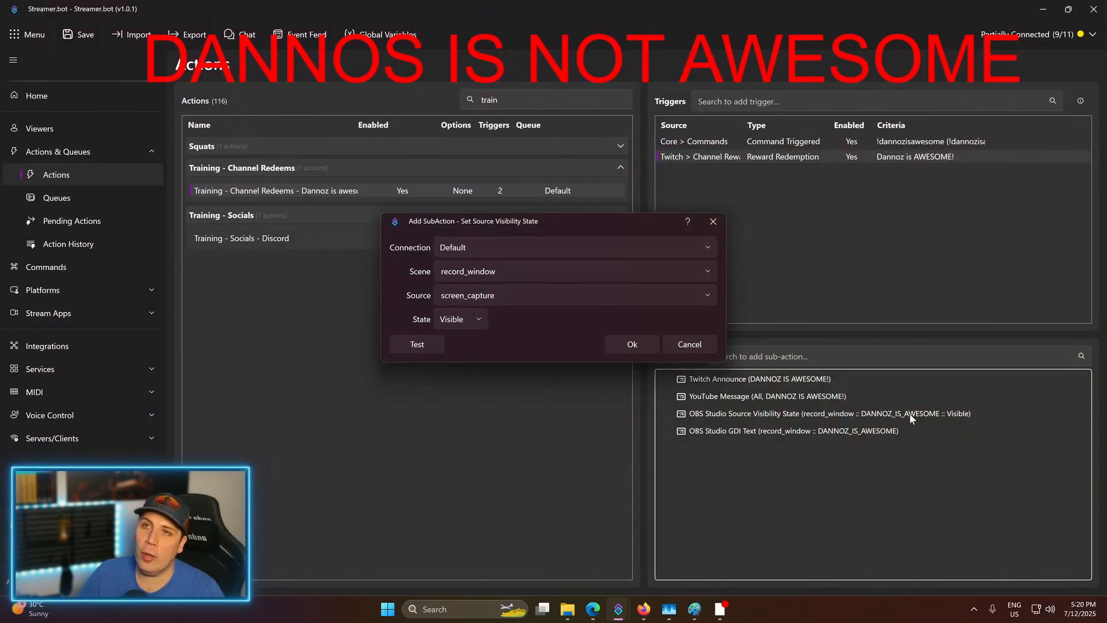
{"action": "left_click", "coordinate": [701, 296]}
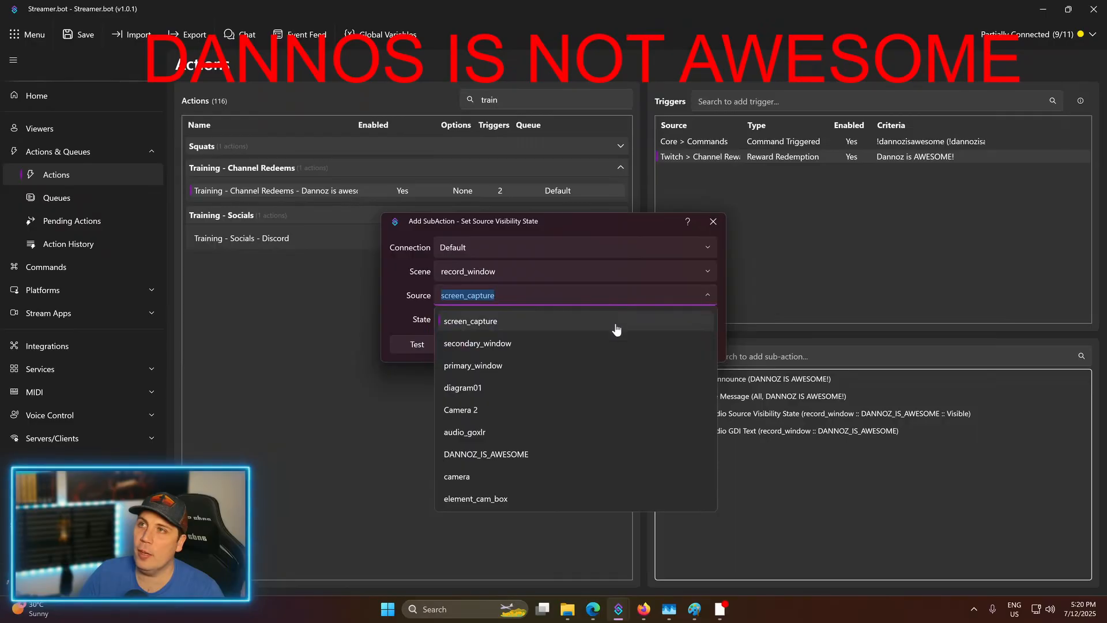
{"action": "left_click", "coordinate": [513, 464]}
{"action": "left_click", "coordinate": [461, 320]}
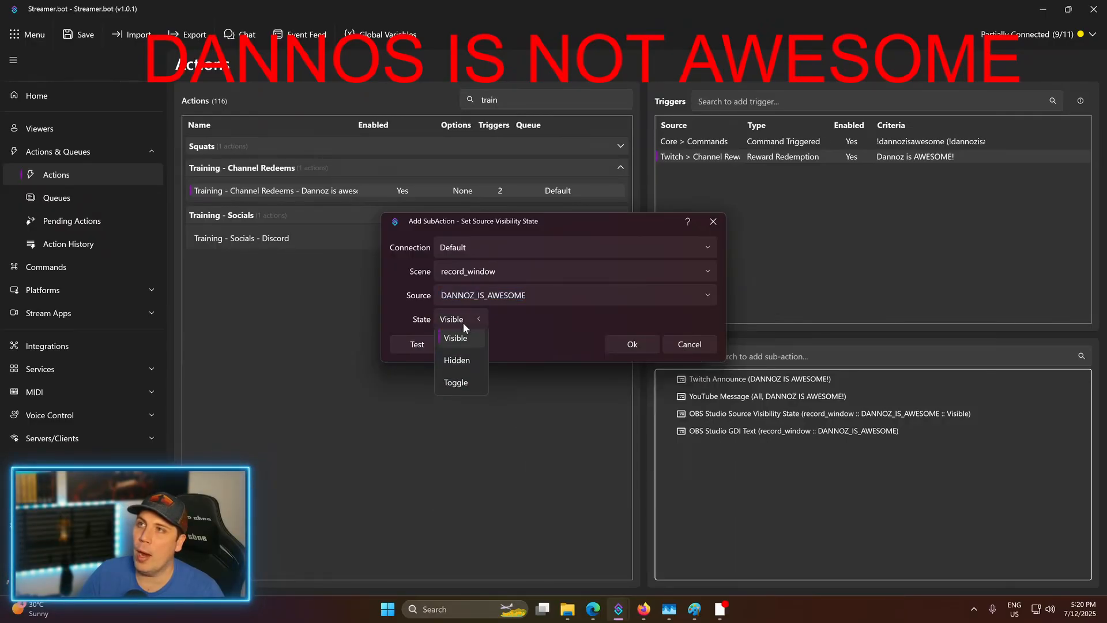
{"action": "left_click", "coordinate": [468, 371]}
{"action": "left_click", "coordinate": [617, 348]}
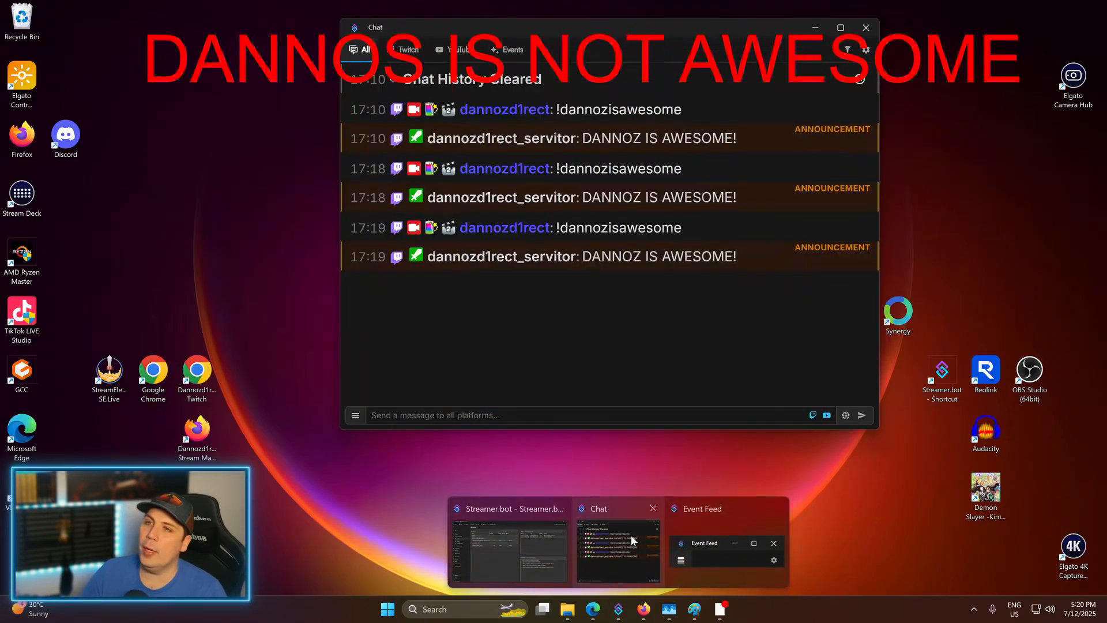
{"action": "left_click", "coordinate": [631, 536]}
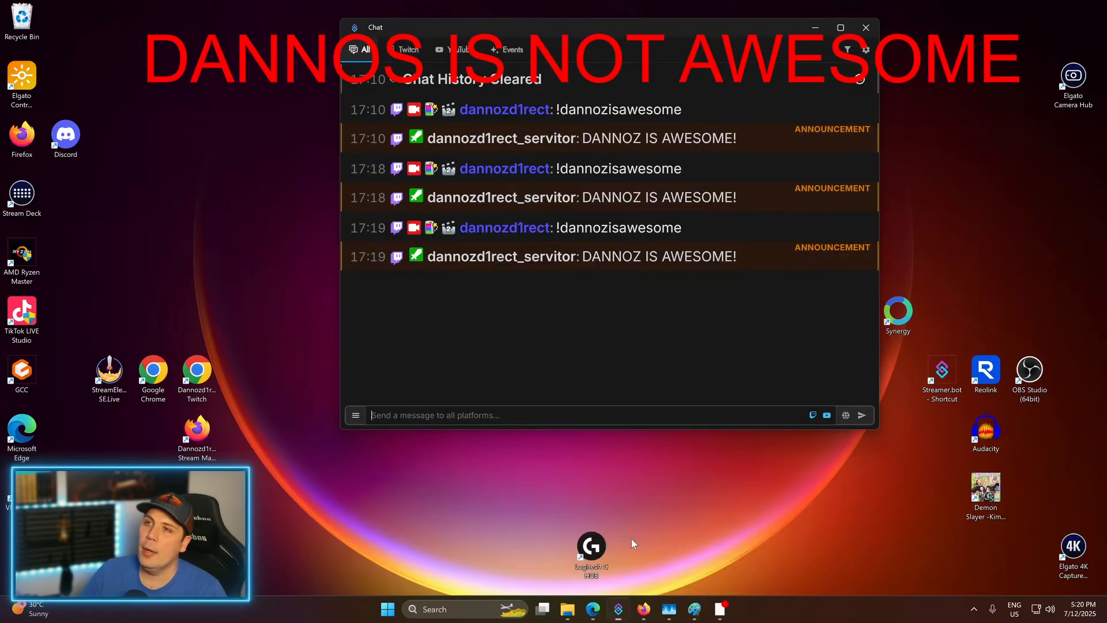
- Send !dannozisawesome in chat to post a new announcement, then return to the Actions page
{"action": "left_click", "coordinate": [660, 416]}
{"action": "type", "text": "!d"}
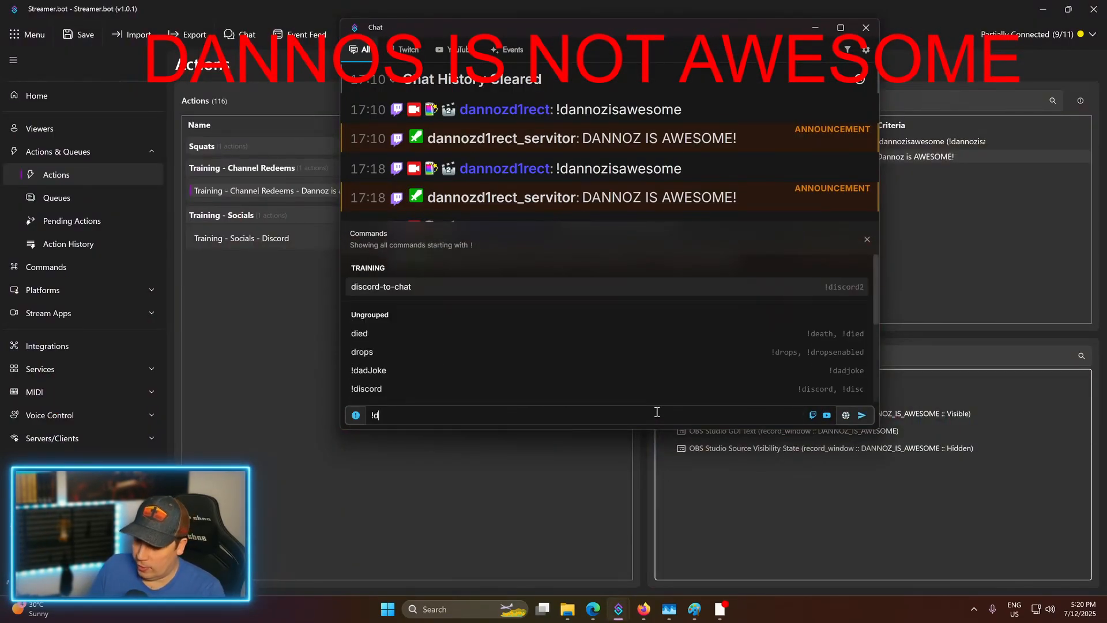
{"action": "type", "text": "annozisawesome"}
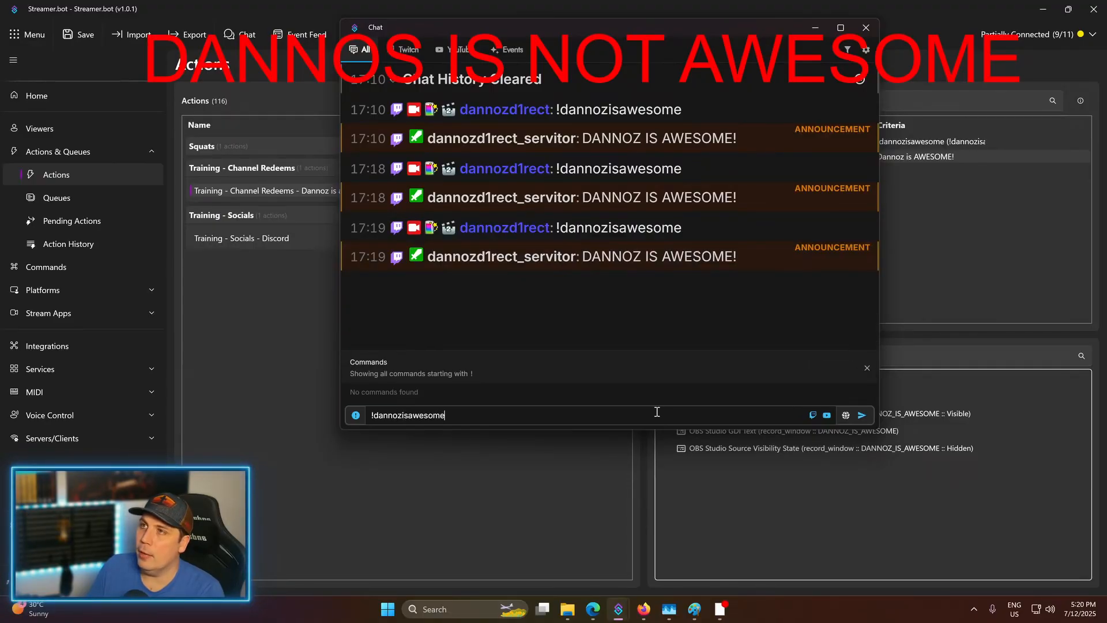
{"action": "key", "text": "Return"}
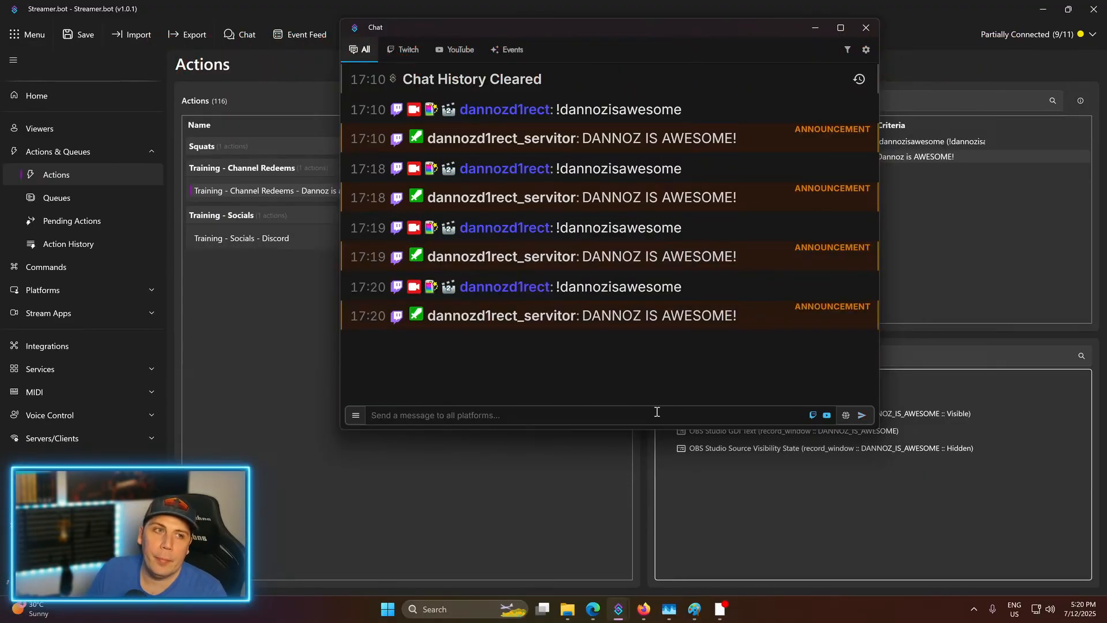
{"action": "left_click", "coordinate": [784, 474]}
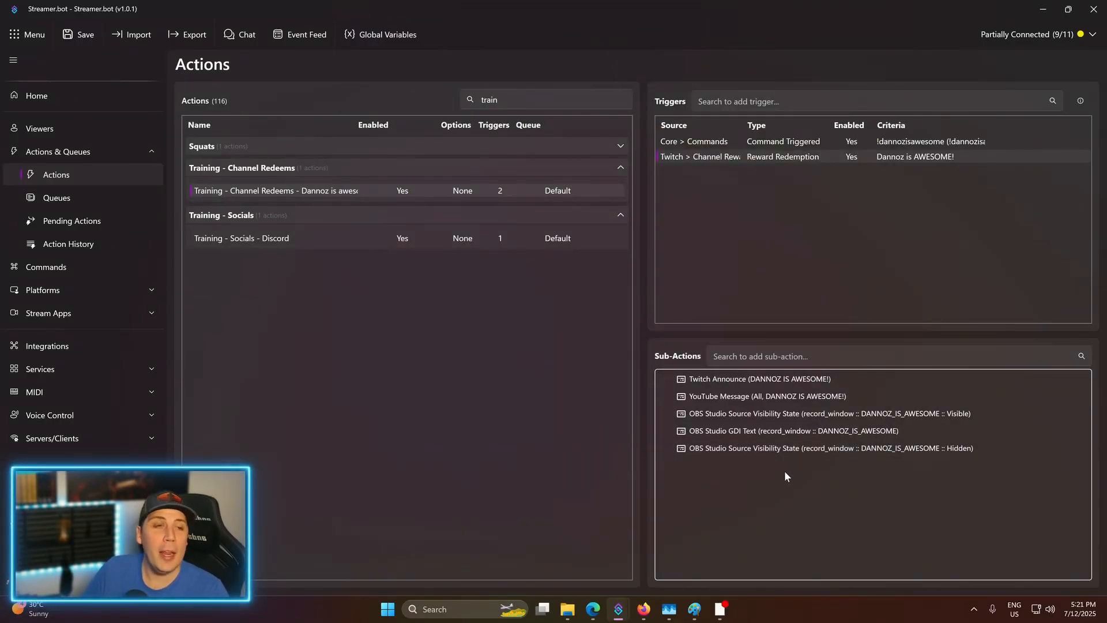
- Add a Core Delay sub-action of 3000 ms, leaving Random turned off
{"action": "right_click", "coordinate": [784, 502]}
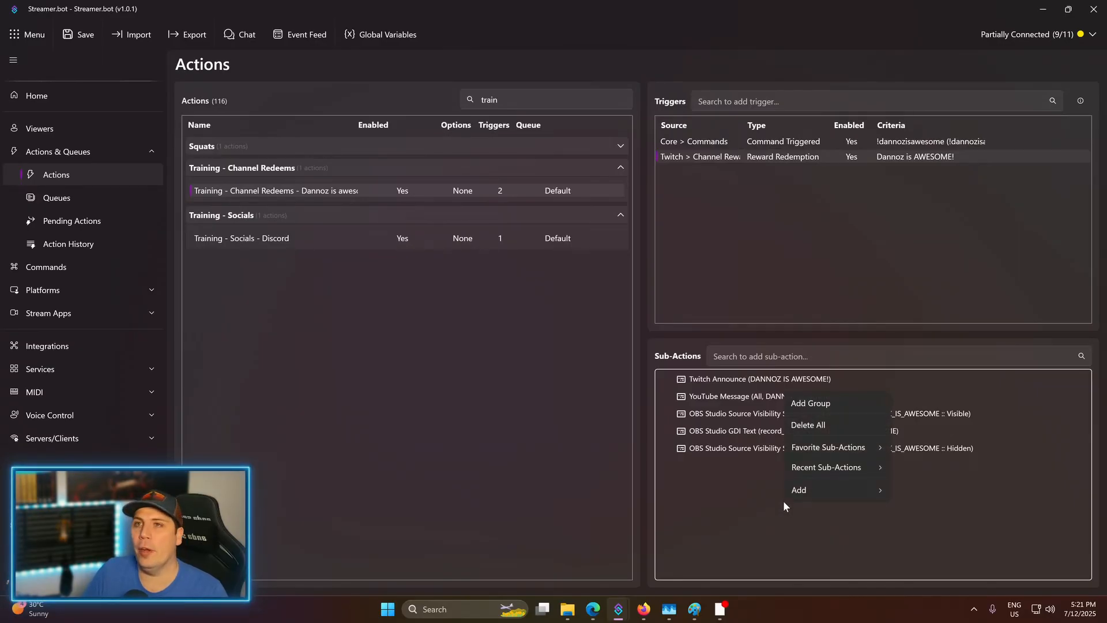
{"action": "mouse_move", "coordinate": [821, 487]}
{"action": "mouse_move", "coordinate": [918, 481]}
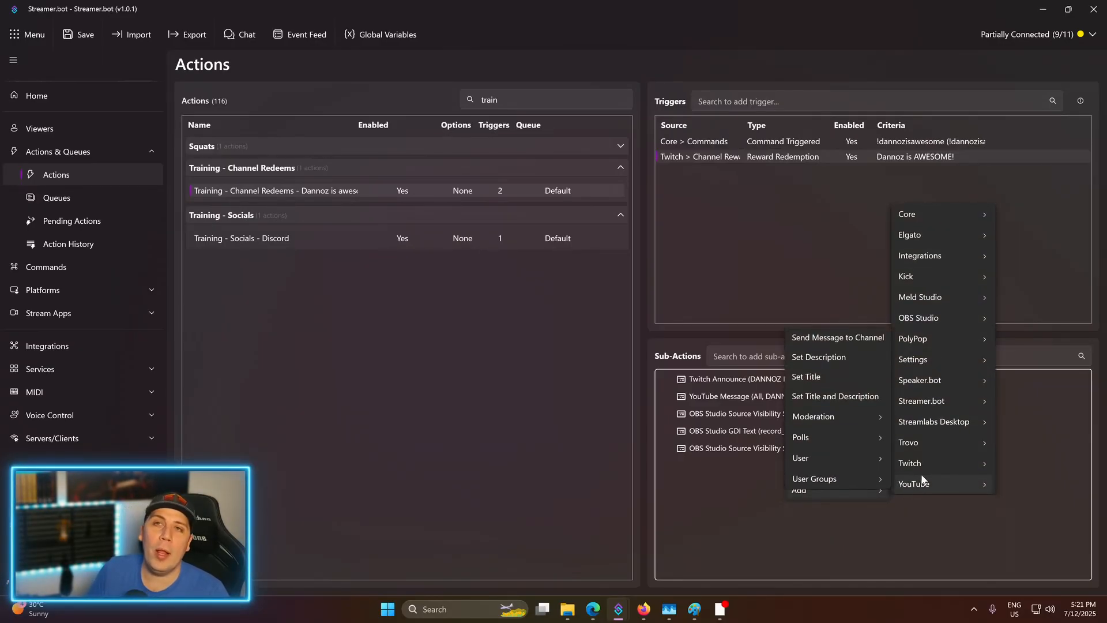
{"action": "mouse_move", "coordinate": [932, 216]}
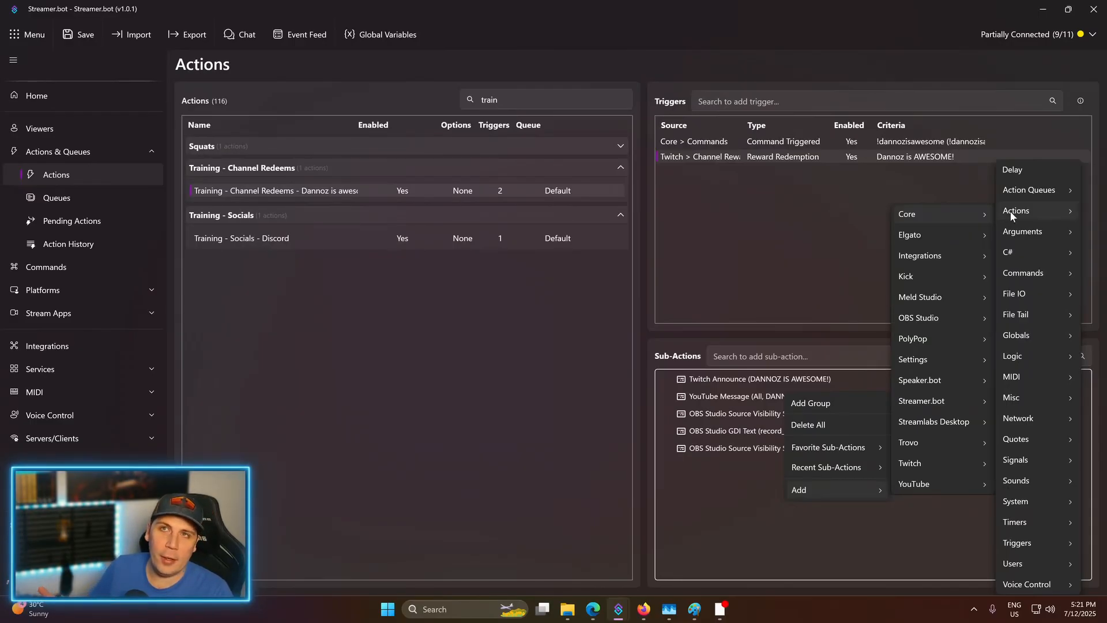
{"action": "mouse_move", "coordinate": [1017, 212]}
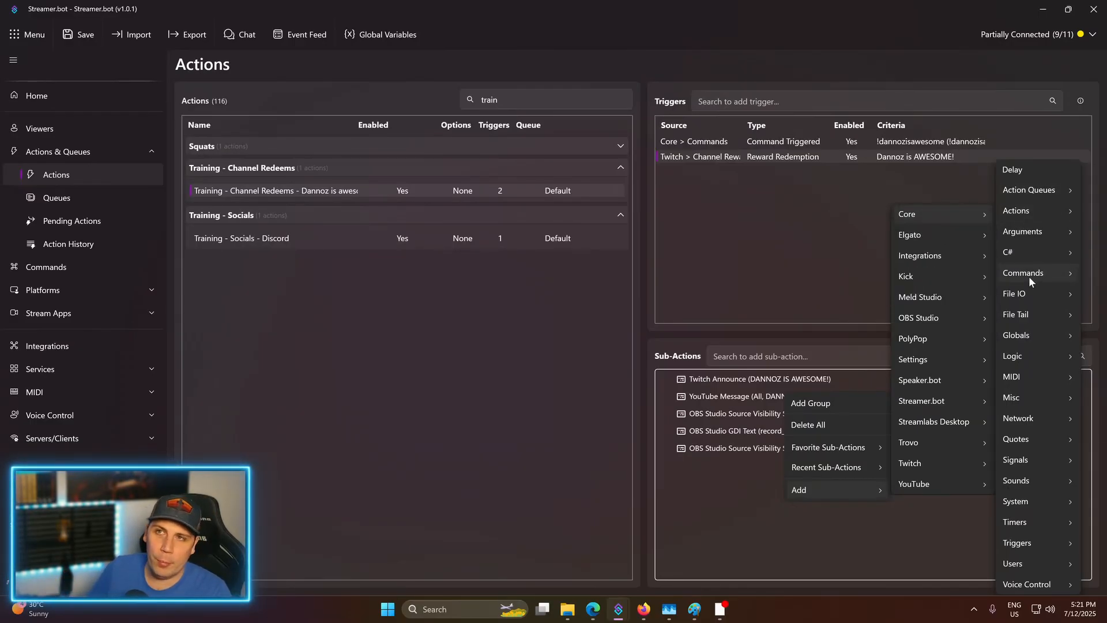
{"action": "mouse_move", "coordinate": [1028, 274]}
{"action": "mouse_move", "coordinate": [1013, 254]}
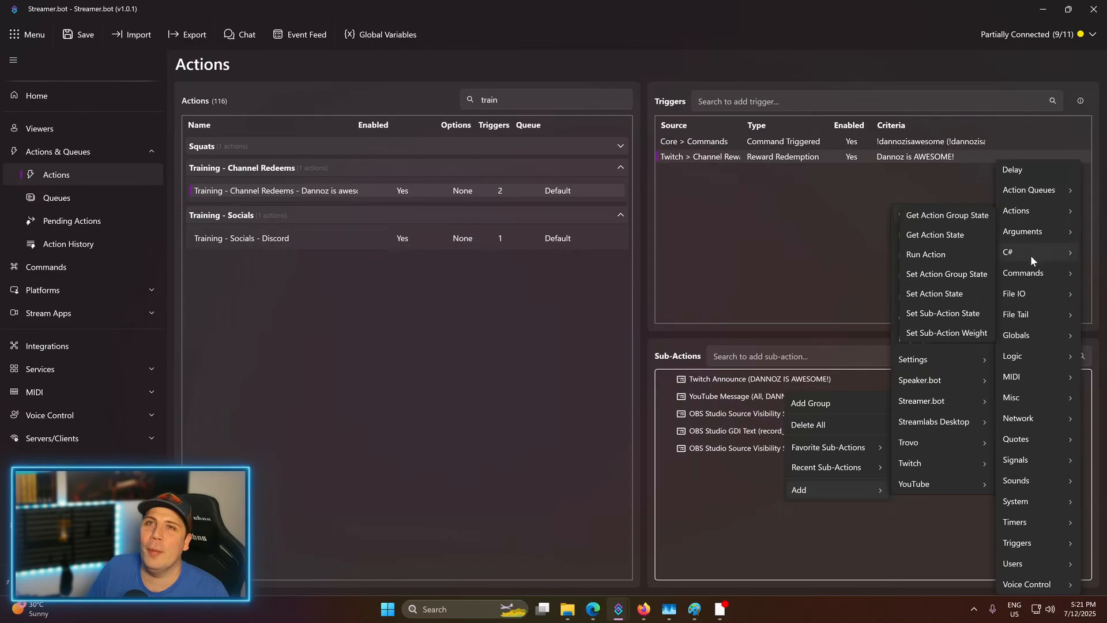
{"action": "left_click", "coordinate": [1025, 171]}
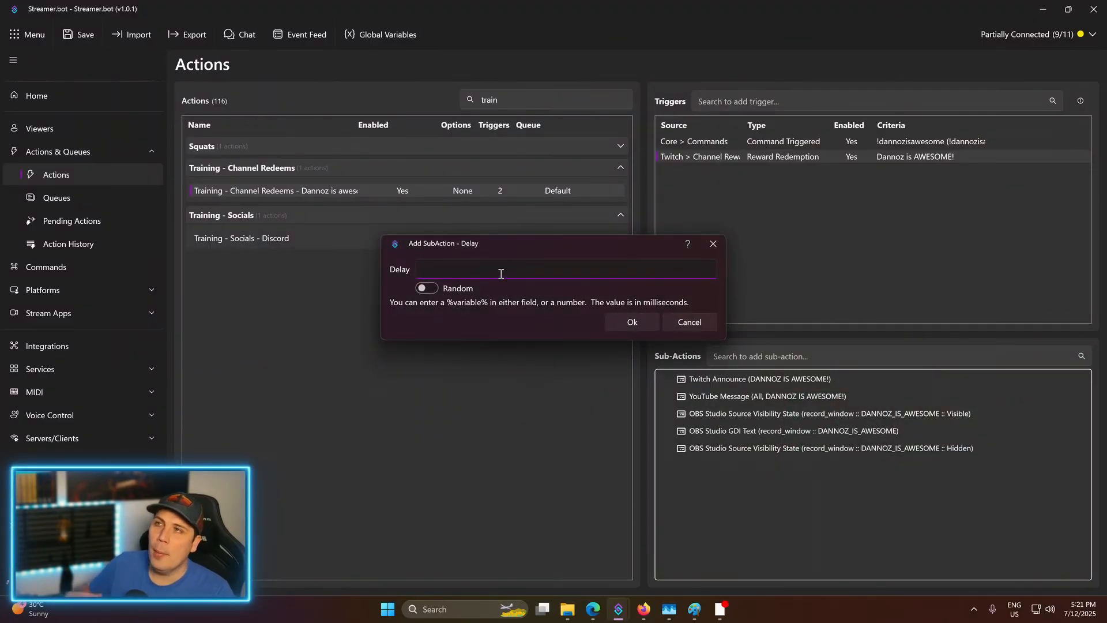
{"action": "type", "text": "3000"}
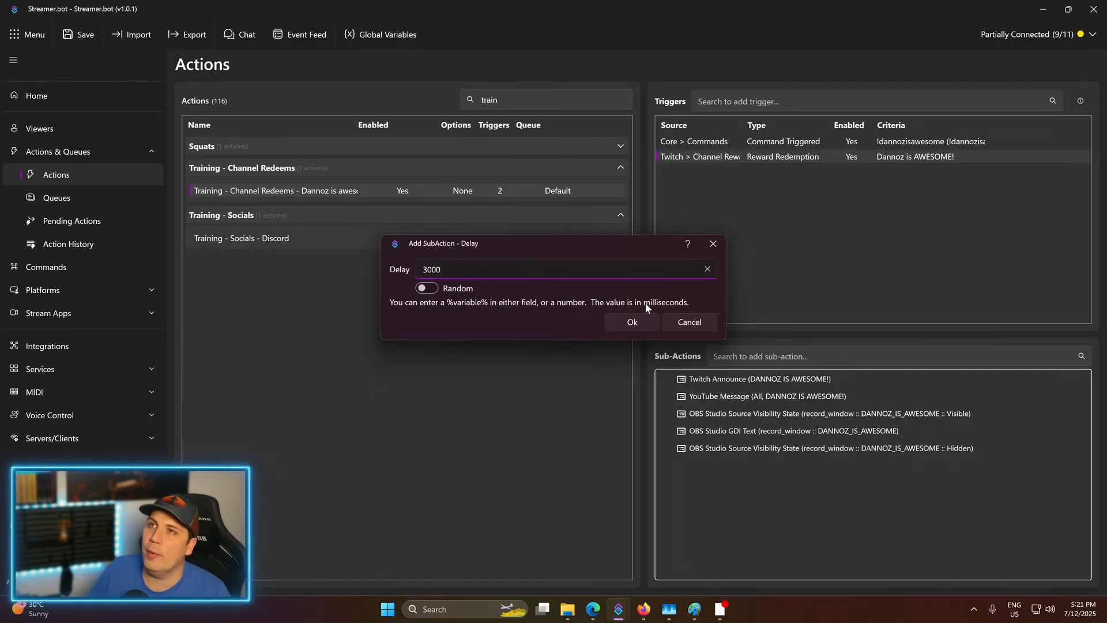
{"action": "left_click", "coordinate": [436, 288]}
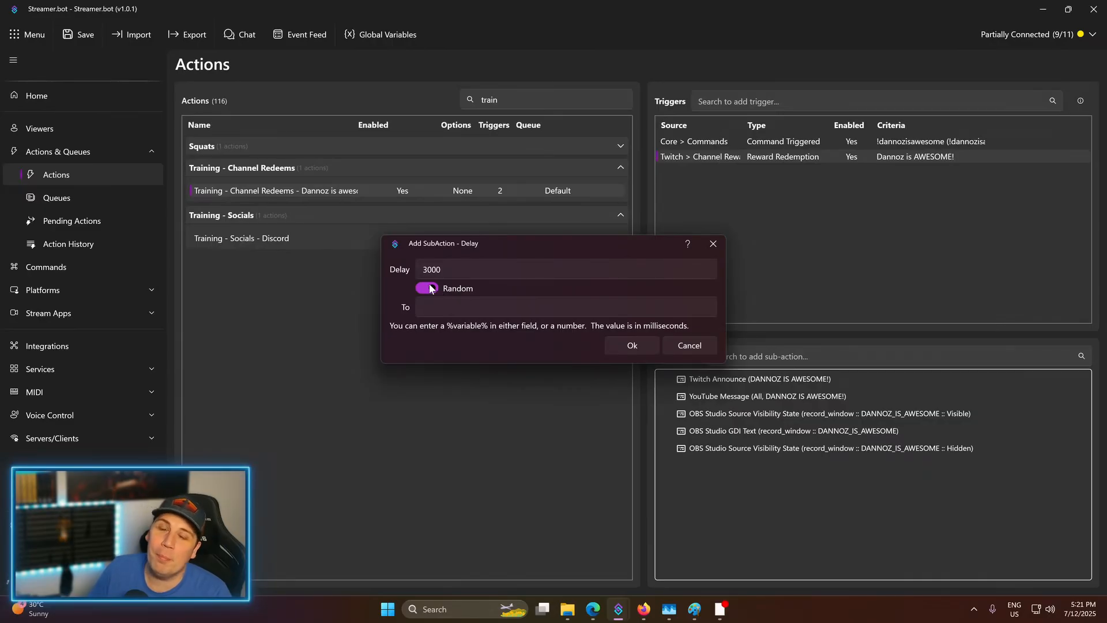
{"action": "left_click", "coordinate": [429, 288]}
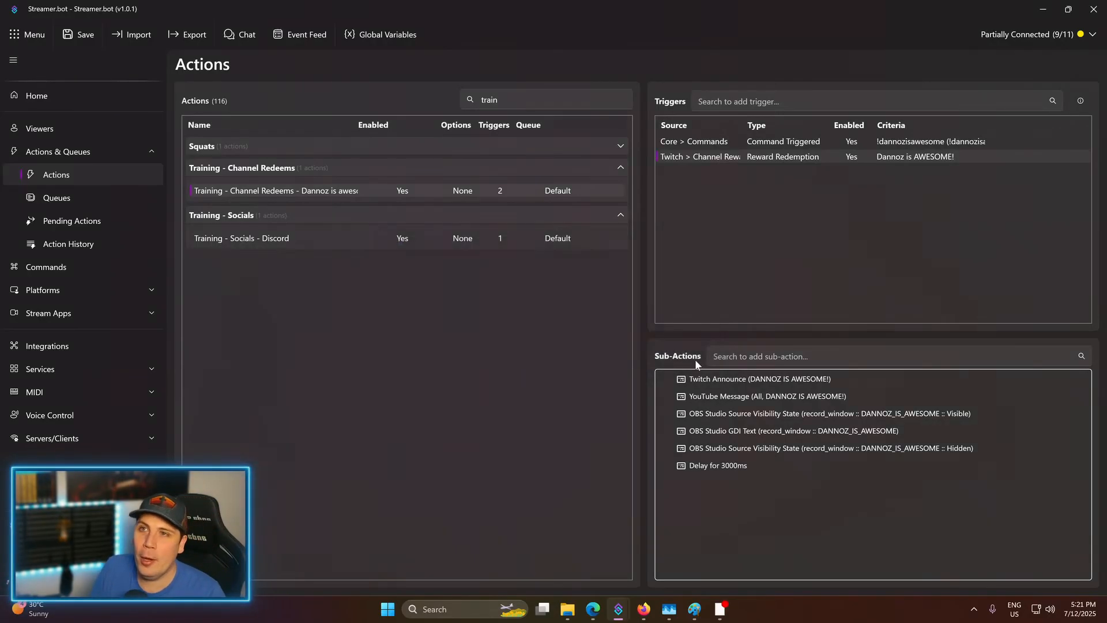
{"action": "left_click", "coordinate": [642, 326]}
- Drag the Hidden visibility sub-action below the Delay for 3000ms step
{"action": "right_click", "coordinate": [721, 506]}
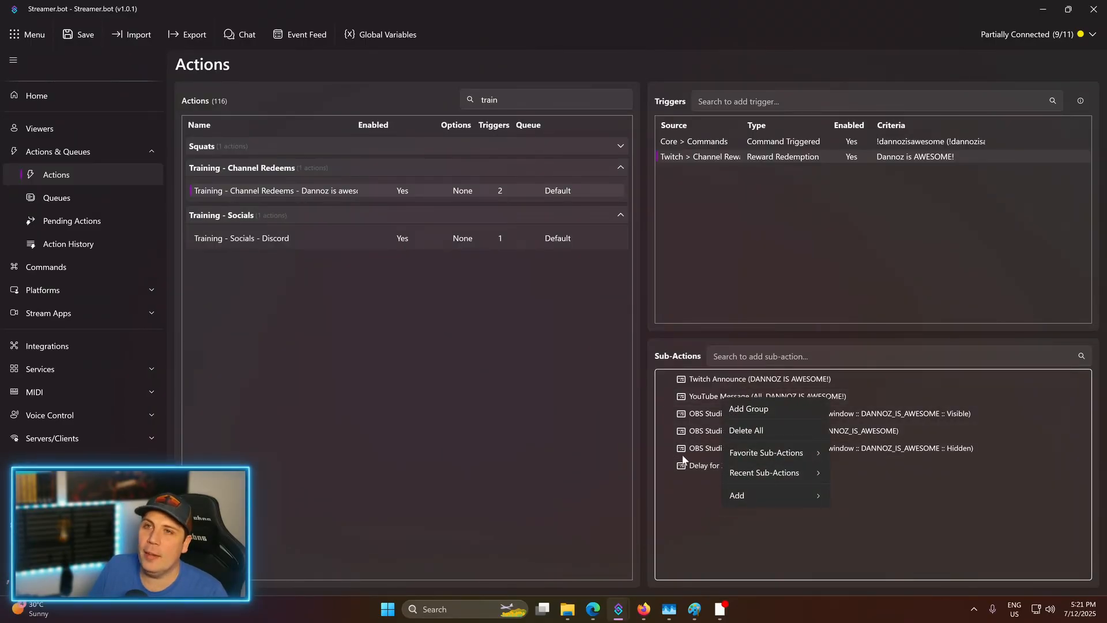
{"action": "left_click", "coordinate": [713, 460]}
{"action": "left_click_drag", "start_coordinate": [733, 448], "coordinate": [737, 471]}
- Review the sub-action order by selecting the Twitch Announce, GDI Text and Hidden visibility steps
{"action": "left_click", "coordinate": [738, 381]}
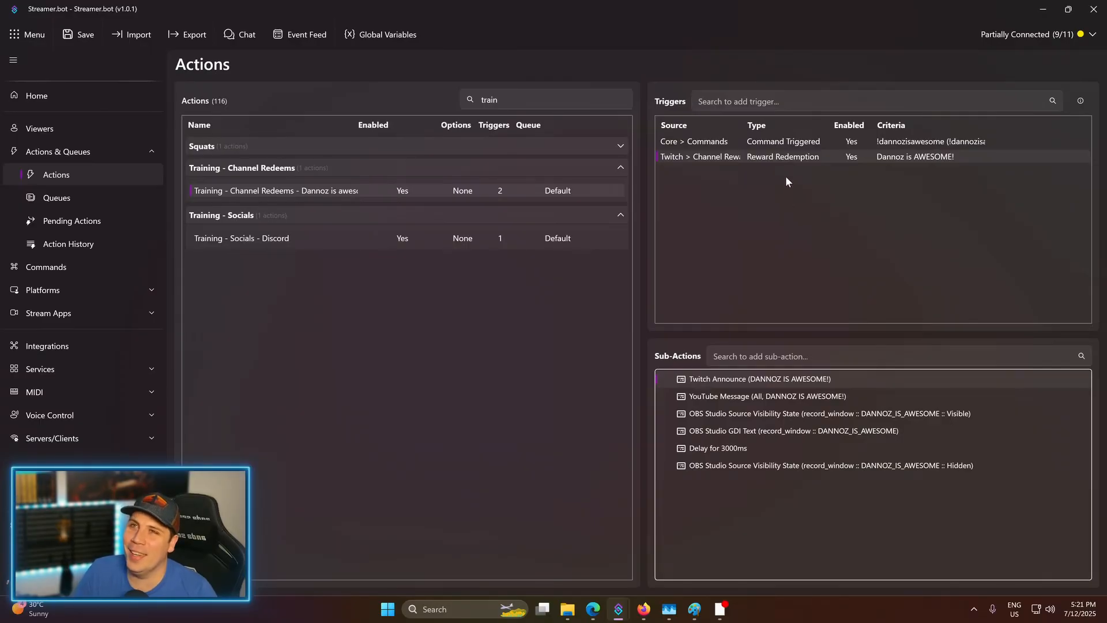
{"action": "left_click", "coordinate": [753, 432]}
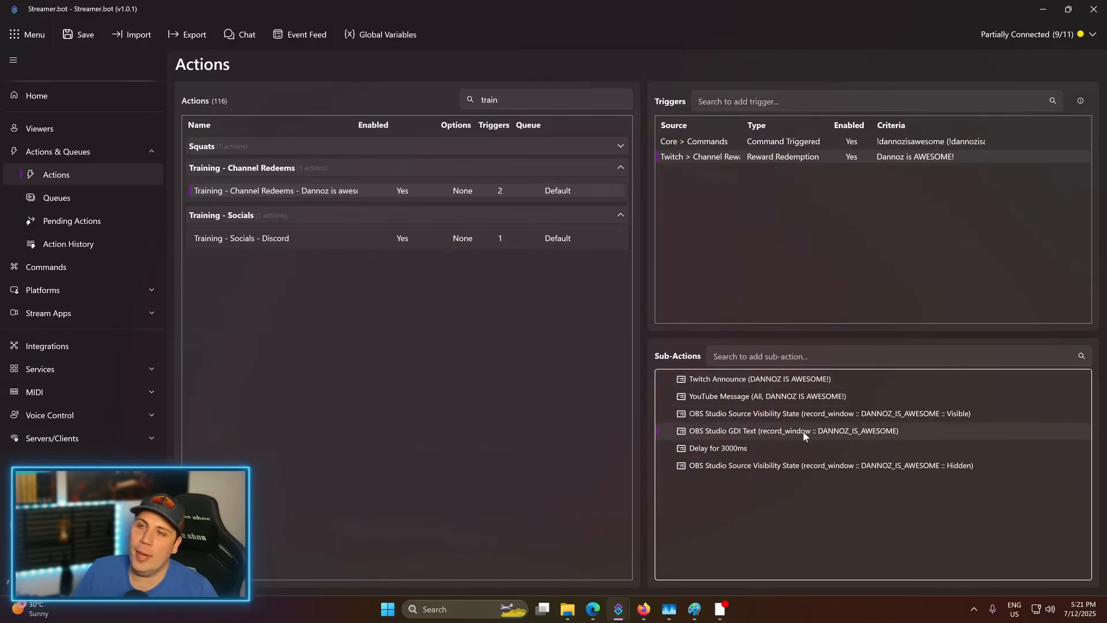
{"action": "left_click", "coordinate": [847, 464]}
{"action": "left_click", "coordinate": [776, 433]}
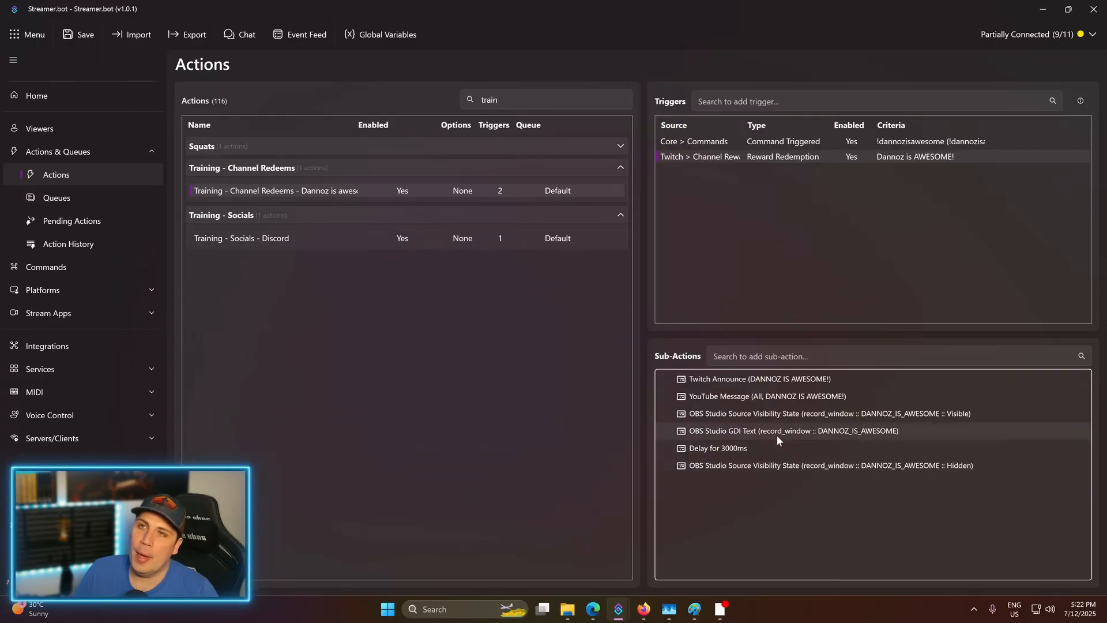
{"action": "left_click", "coordinate": [827, 466]}
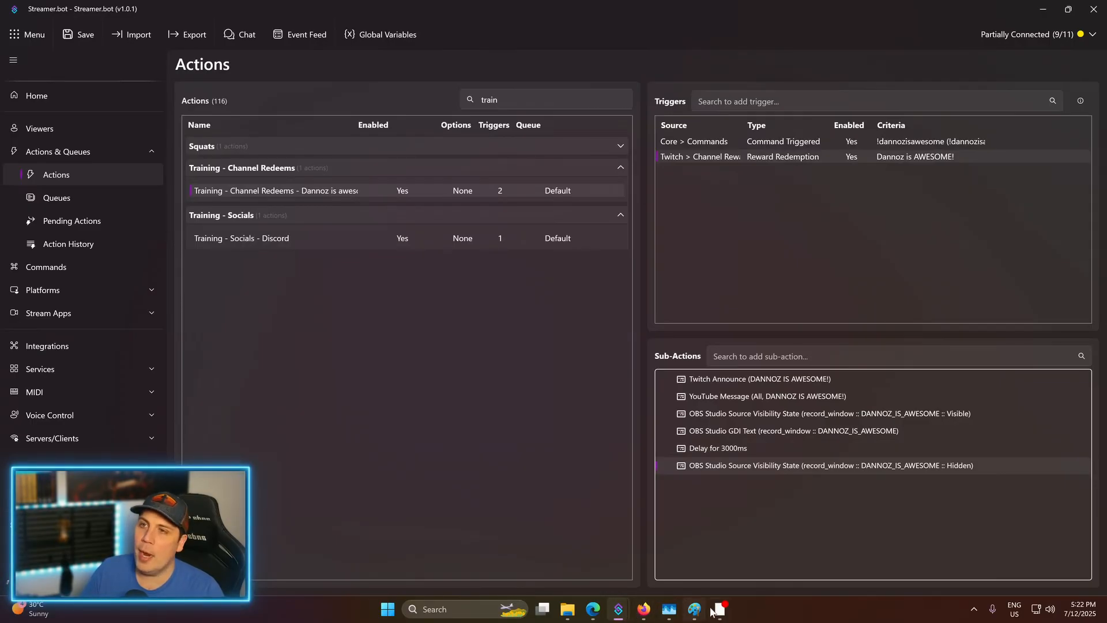
- Send !dannozisawesome in chat again to retrigger the overlay, then go back to the Actions page
{"action": "mouse_move", "coordinate": [612, 613]}
{"action": "left_click", "coordinate": [594, 536]}
{"action": "left_click", "coordinate": [582, 411]}
{"action": "type", "text": "!dannozisawe"}
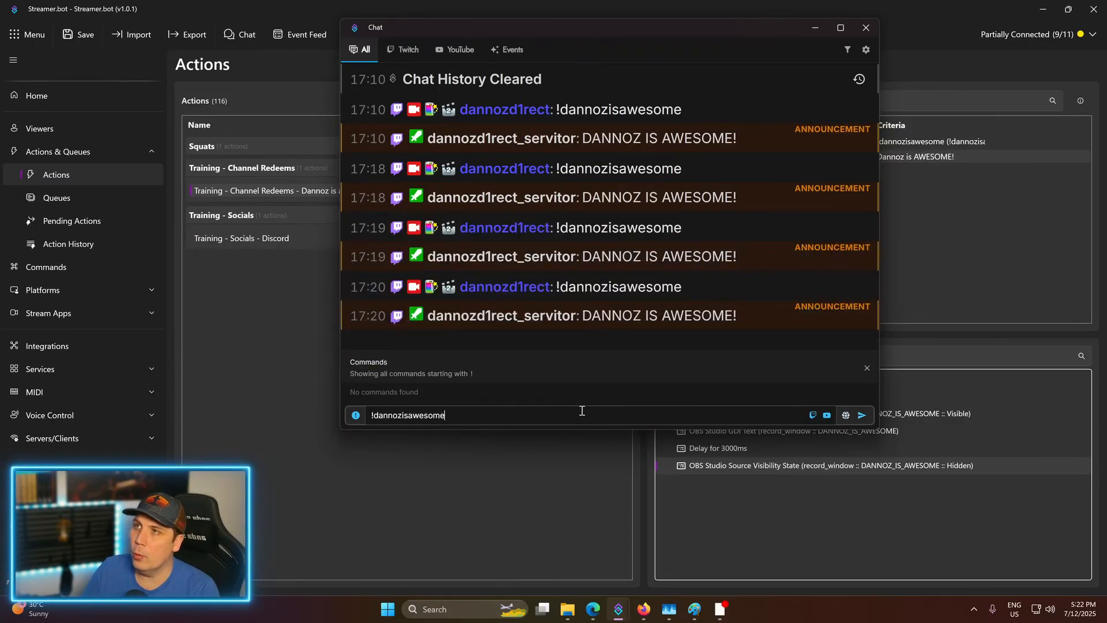
{"action": "type", "text": "some"}
{"action": "key", "text": "Return"}
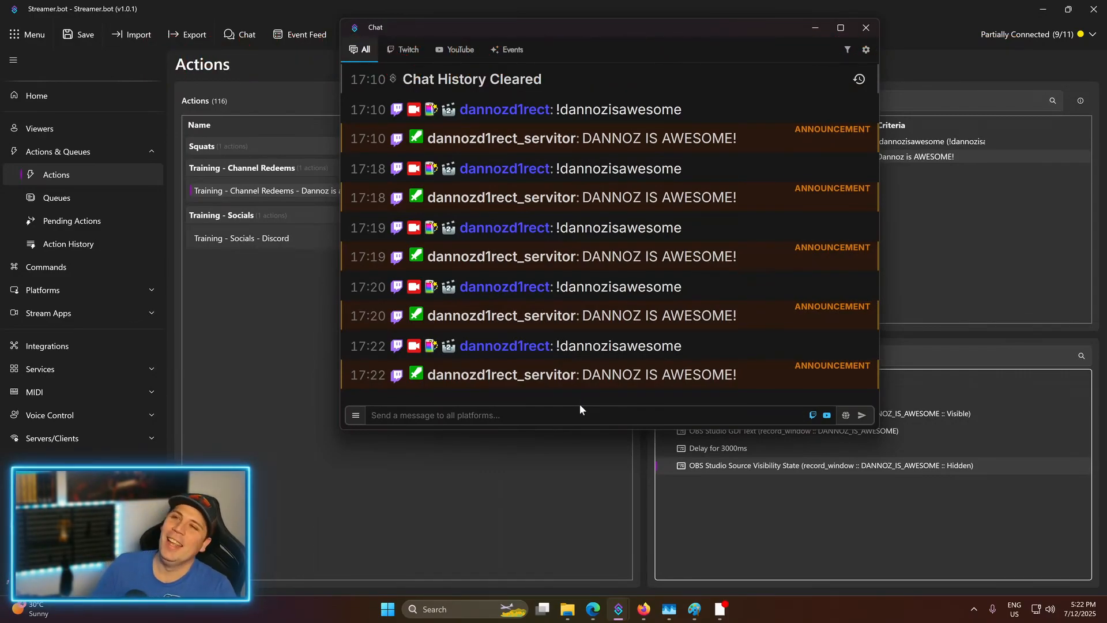
{"action": "left_click", "coordinate": [756, 512]}
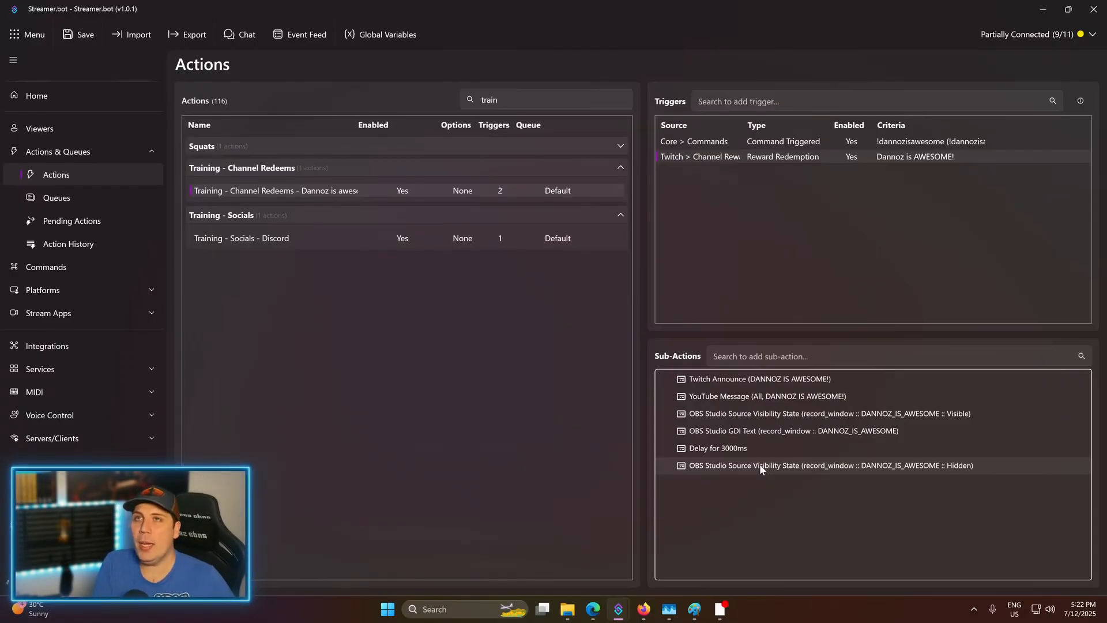
{"action": "right_click", "coordinate": [870, 219]}
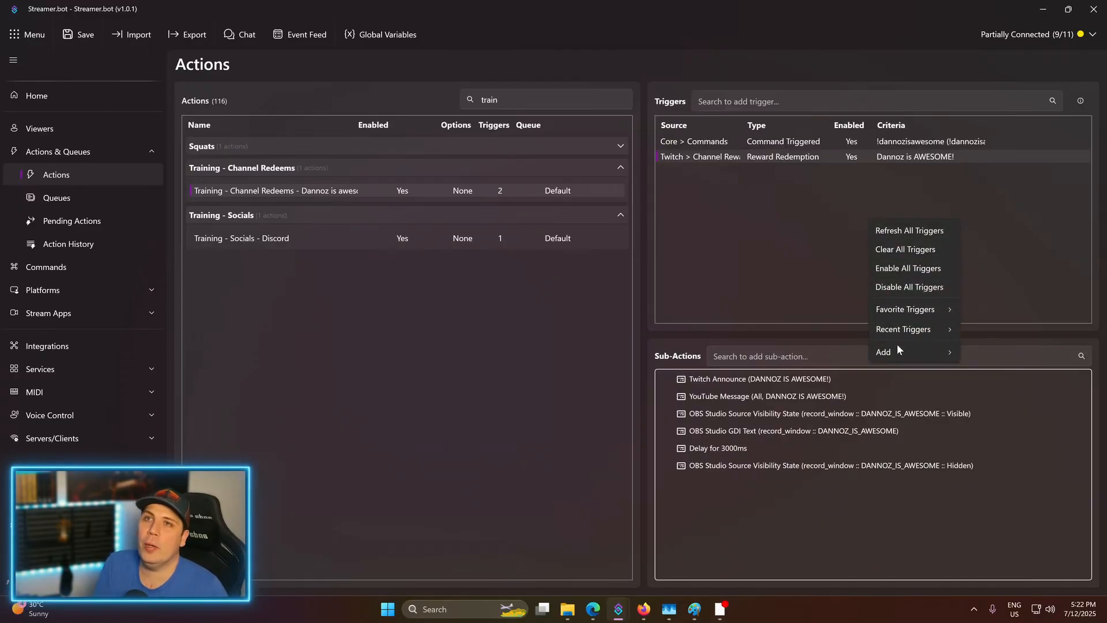
{"action": "mouse_move", "coordinate": [898, 347]}
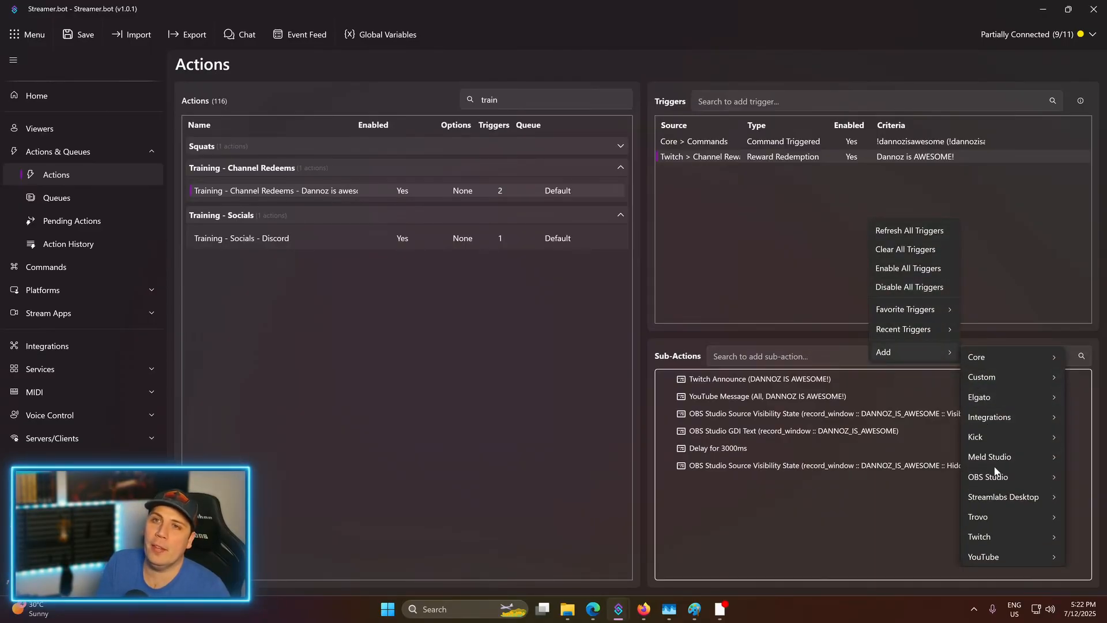
{"action": "mouse_move", "coordinate": [991, 477]}
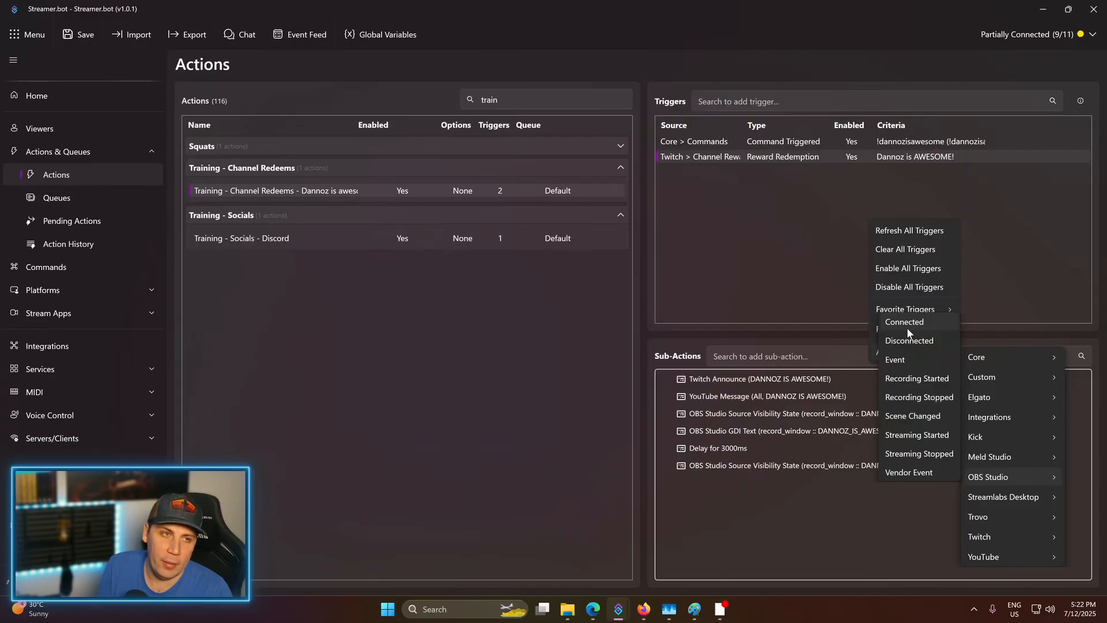
{"action": "left_click", "coordinate": [793, 284]}
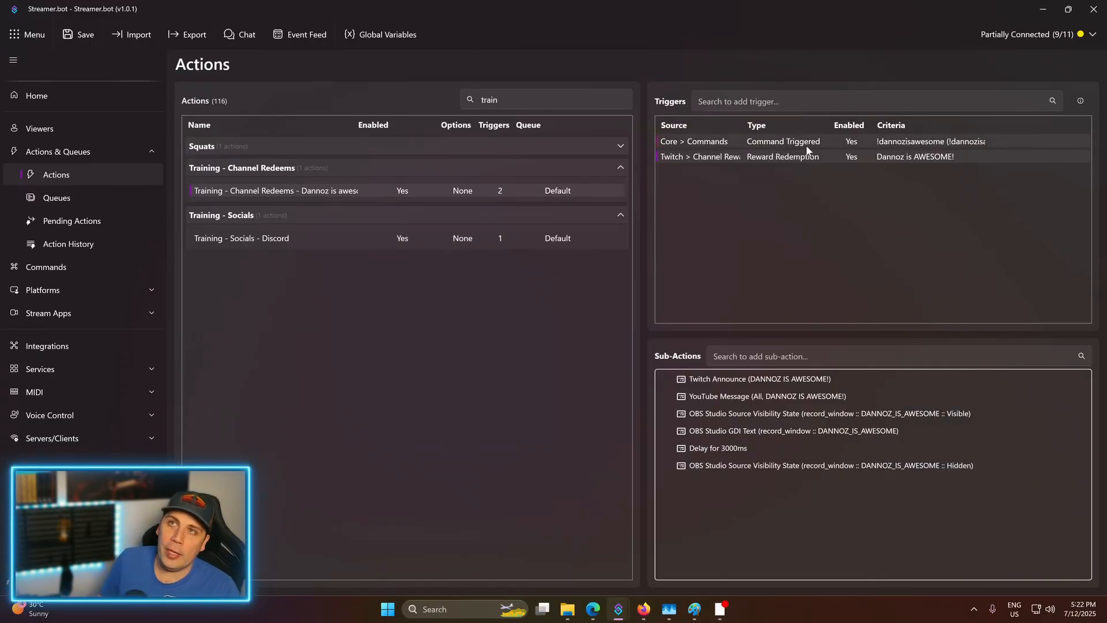